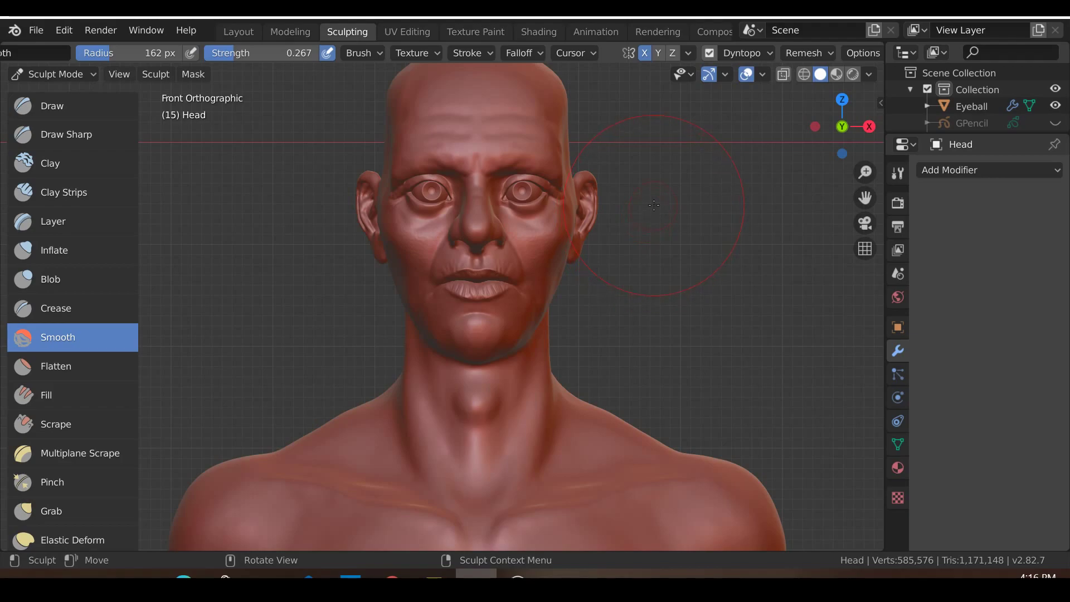
# Examine the sculpted head, face and shoulders from the front and from a tilted angle
pyautogui.scroll(-3, 657, 203)
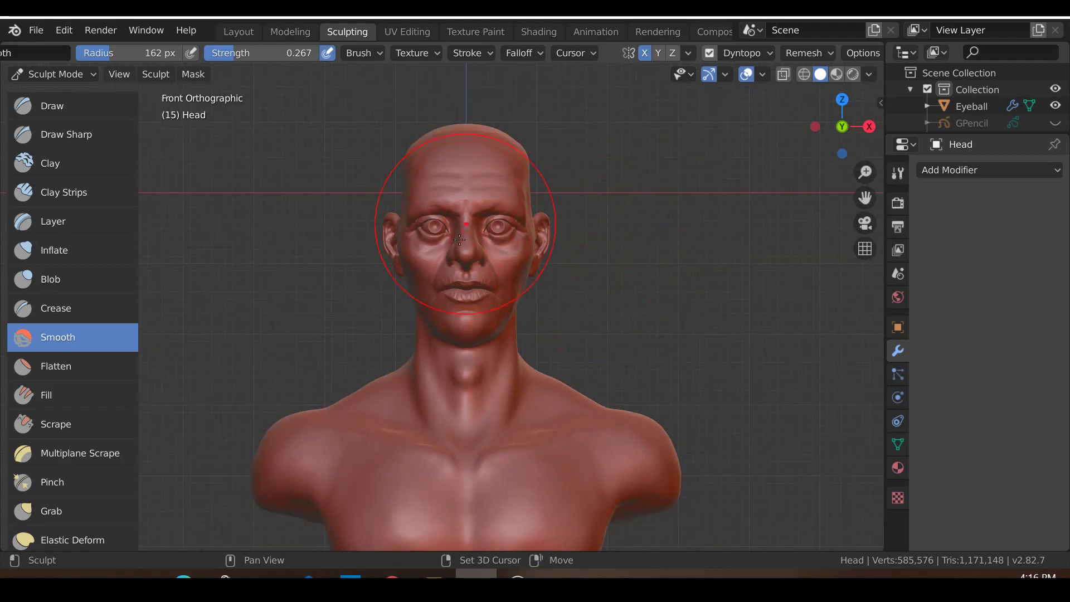
pyautogui.keyDown('shift'); pyautogui.moveTo(622, 353); pyautogui.dragTo(622, 336, button='middle'); pyautogui.keyUp('shift')
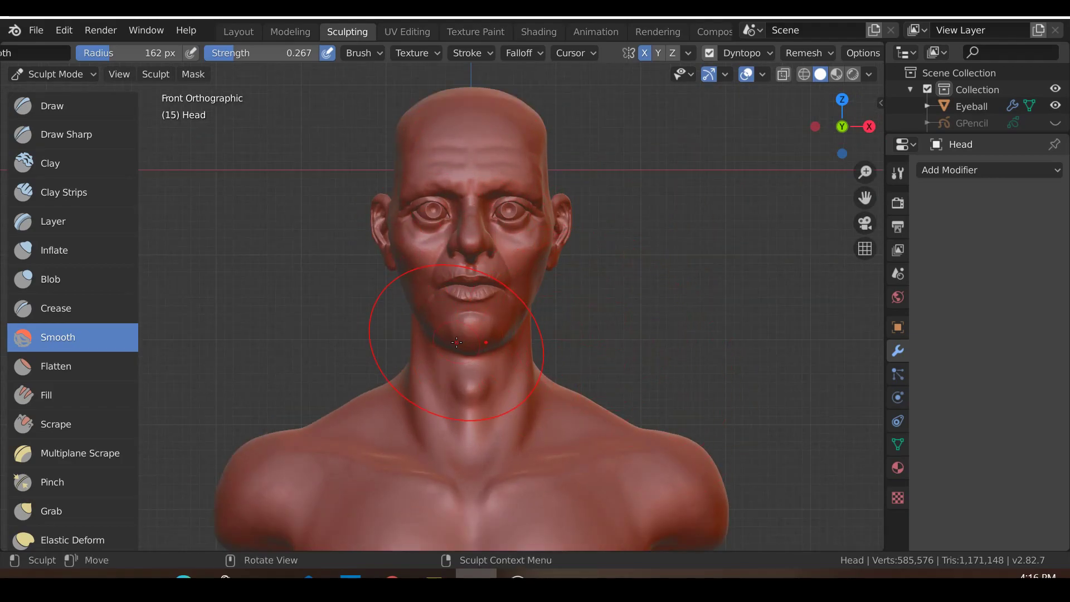
pyautogui.scroll(3, 459, 342)
pyautogui.scroll(-2, 457, 343)
pyautogui.scroll(-1, 457, 343)
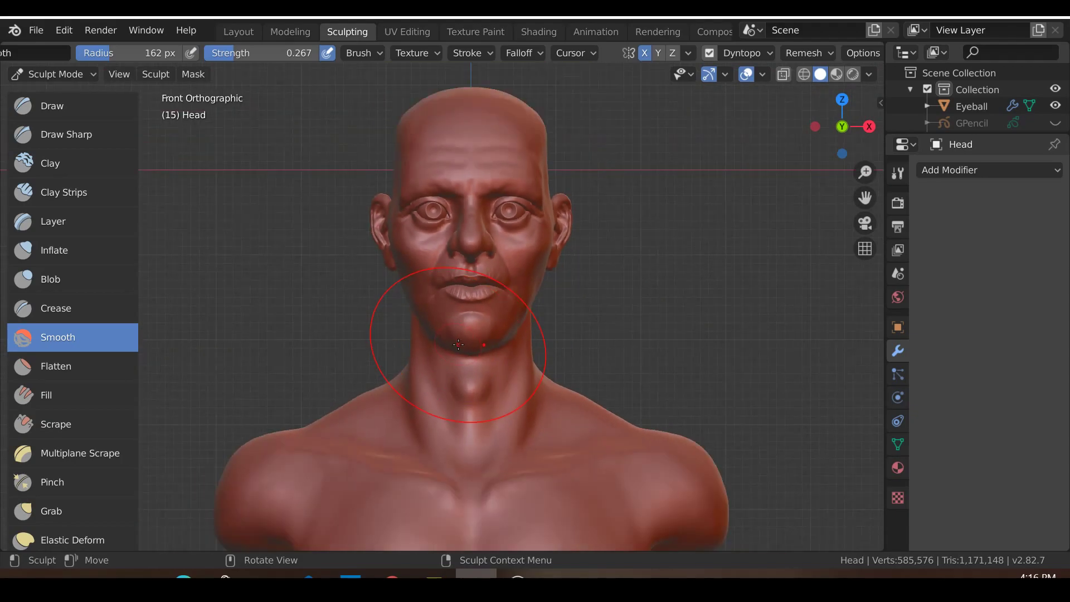
pyautogui.moveTo(477, 359); pyautogui.dragTo(479, 393, button='middle')
pyautogui.press('KP_1')
pyautogui.scroll(1, 488, 291)
pyautogui.moveTo(488, 291)
pyautogui.mouseDown()
pyautogui.moveTo(423, 387)
pyautogui.moveTo(486, 250)
pyautogui.mouseUp()
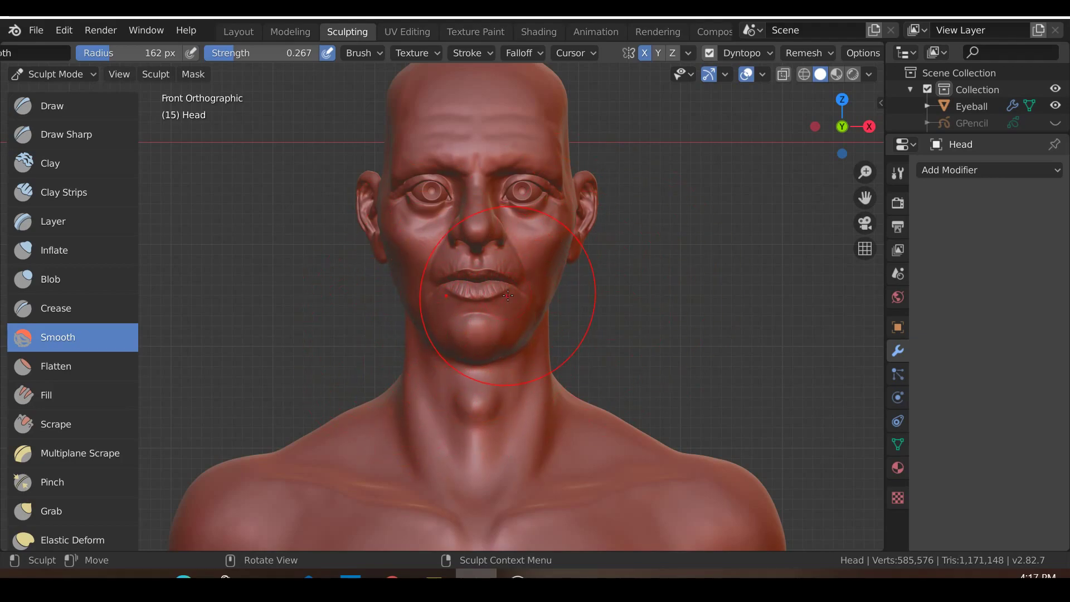
pyautogui.scroll(-1, 508, 296)
pyautogui.moveTo(491, 295); pyautogui.dragTo(562, 352, button='middle')
pyautogui.press('KP_1')
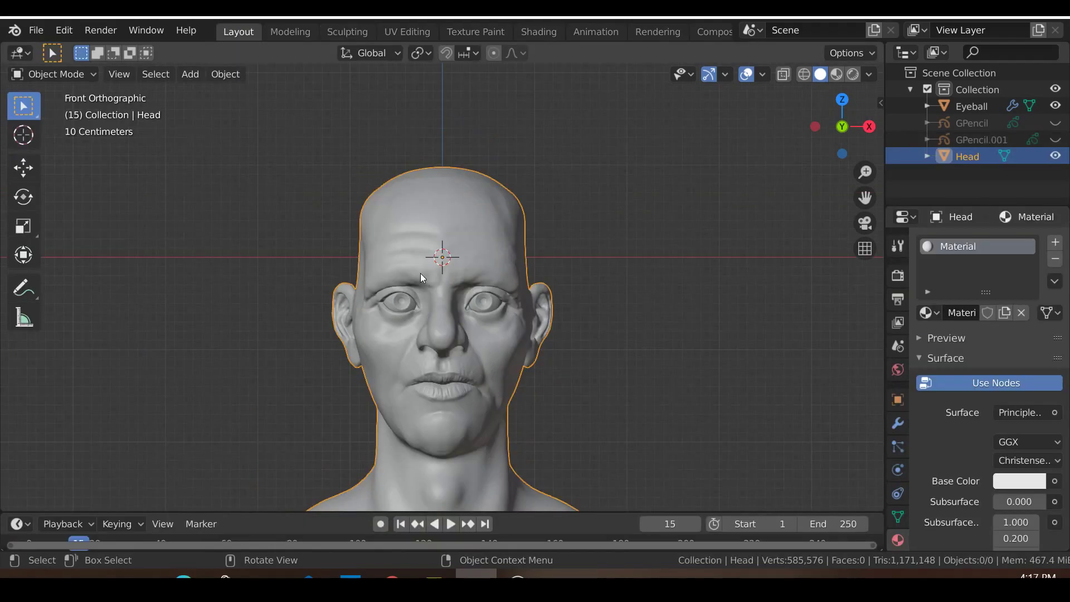
# Preview the whole bust in rendered viewport shading and check the scene's render engine setting
pyautogui.scroll(-3, 420, 273)
pyautogui.scroll(5, 627, 205)
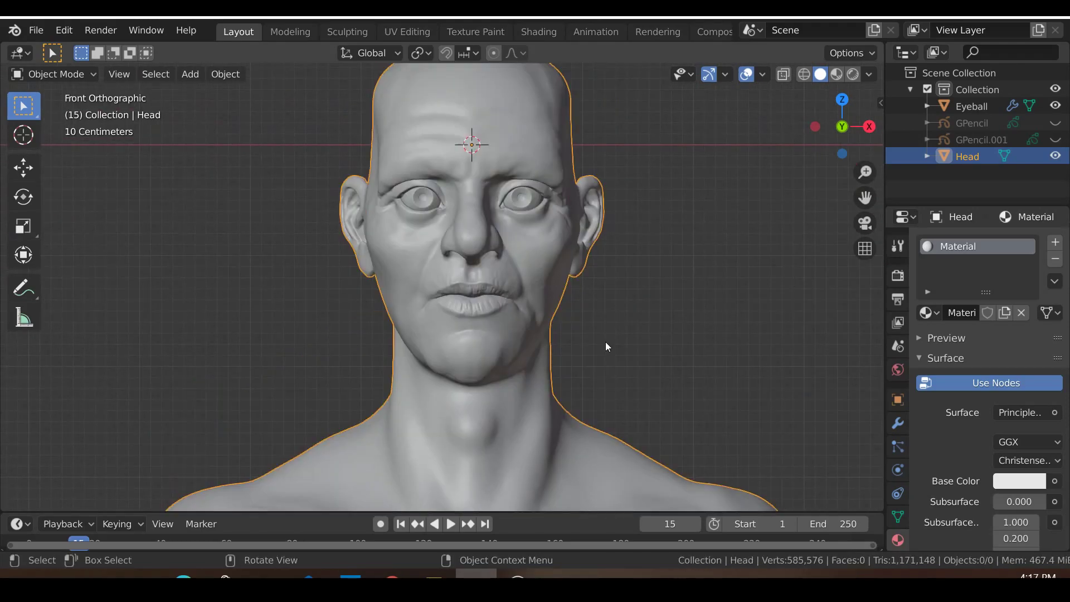
pyautogui.scroll(-3, 606, 342)
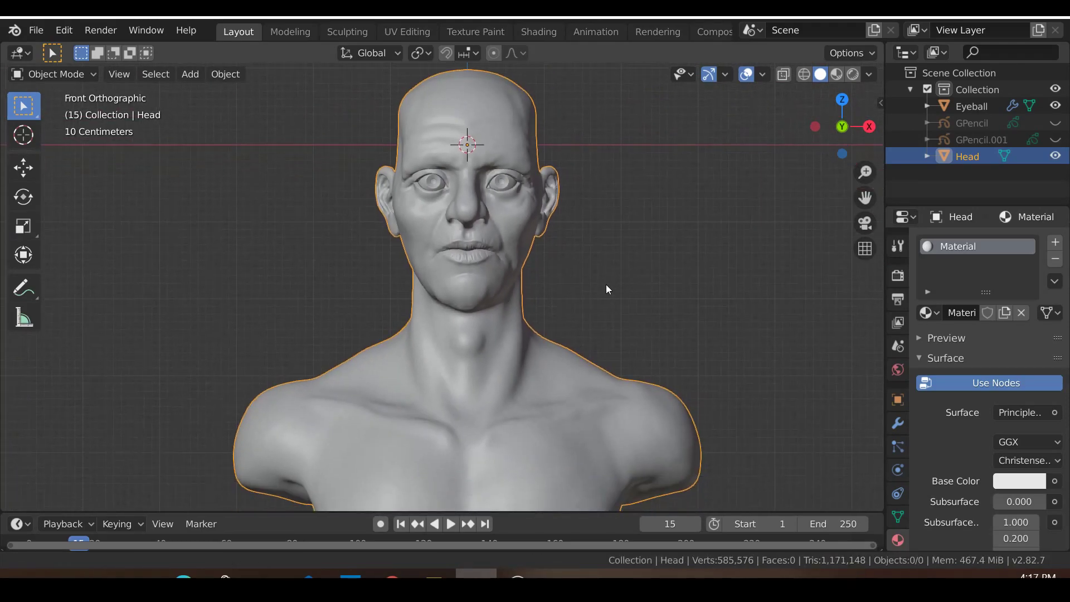
pyautogui.scroll(-2, 607, 284)
pyautogui.moveTo(608, 279); pyautogui.dragTo(616, 363, button='middle')
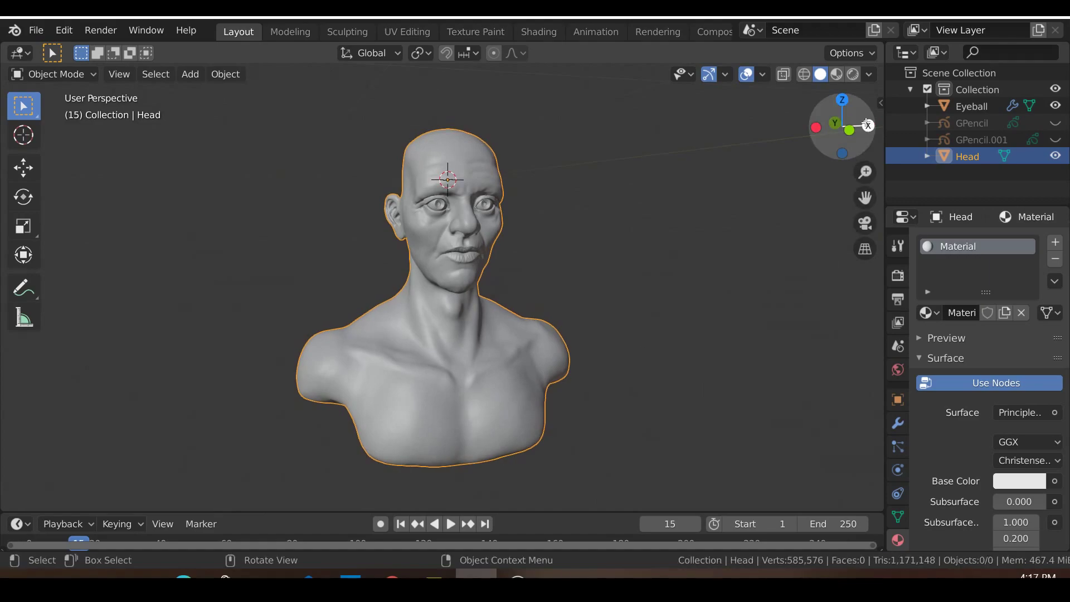
pyautogui.click(854, 78)
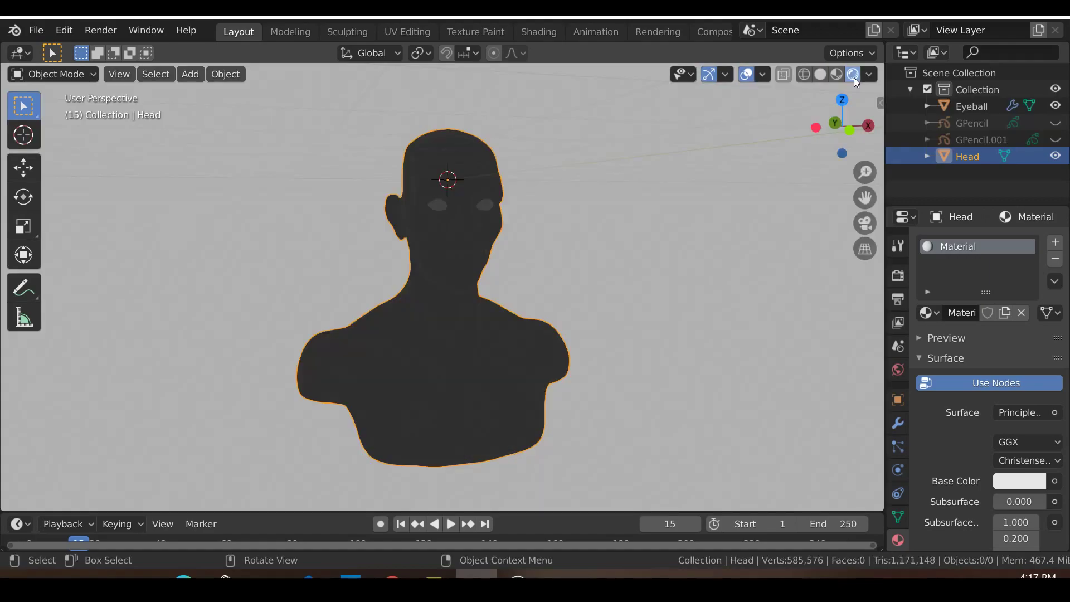
pyautogui.click(897, 276)
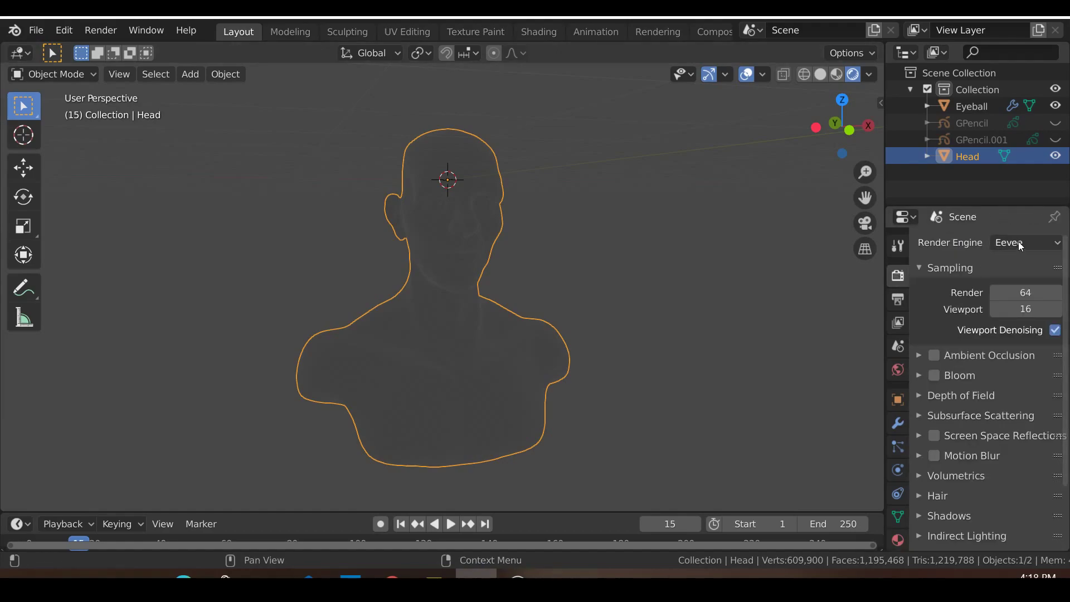
pyautogui.click(1018, 241)
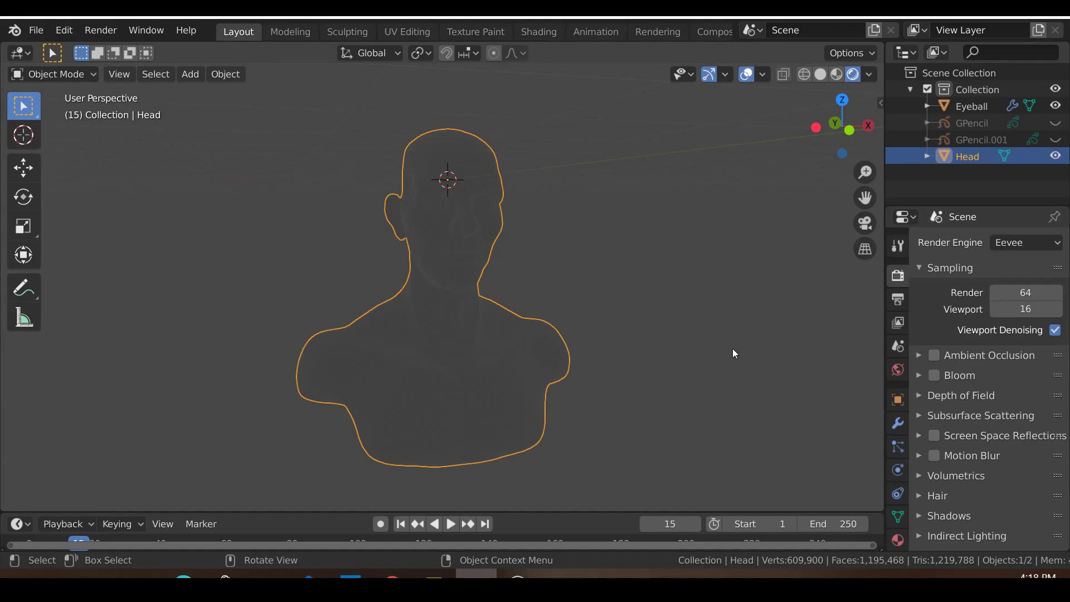
# Set the world background colour to black
pyautogui.press('KP_1')
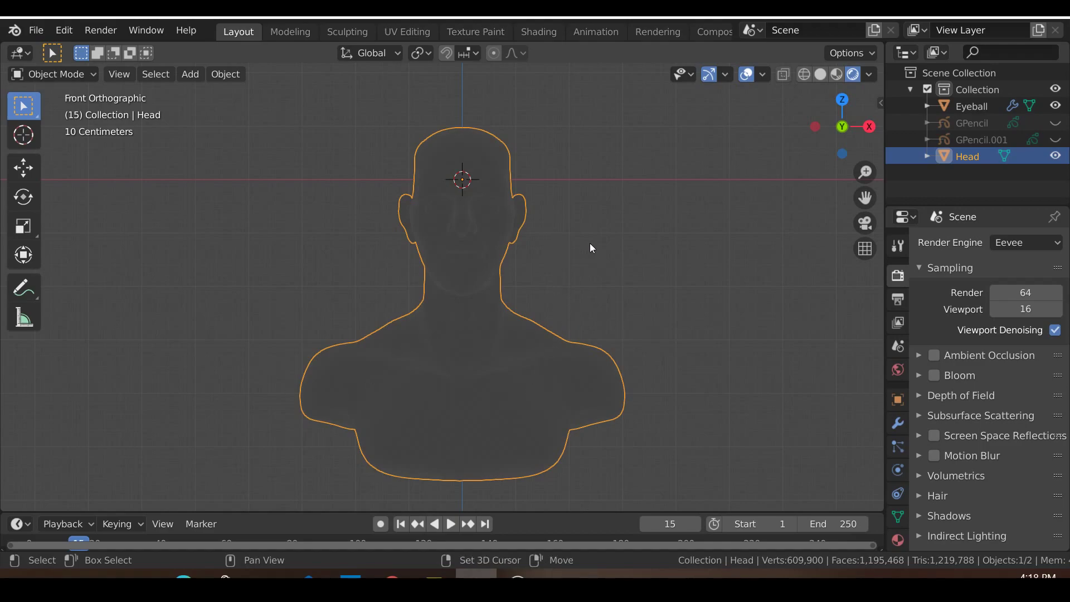
pyautogui.keyDown('shift'); pyautogui.moveTo(590, 243); pyautogui.dragTo(596, 204, button='middle'); pyautogui.keyUp('shift')
pyautogui.moveTo(511, 243); pyautogui.dragTo(487, 314, button='middle')
pyautogui.press('KP_1')
pyautogui.scroll(2, 488, 312)
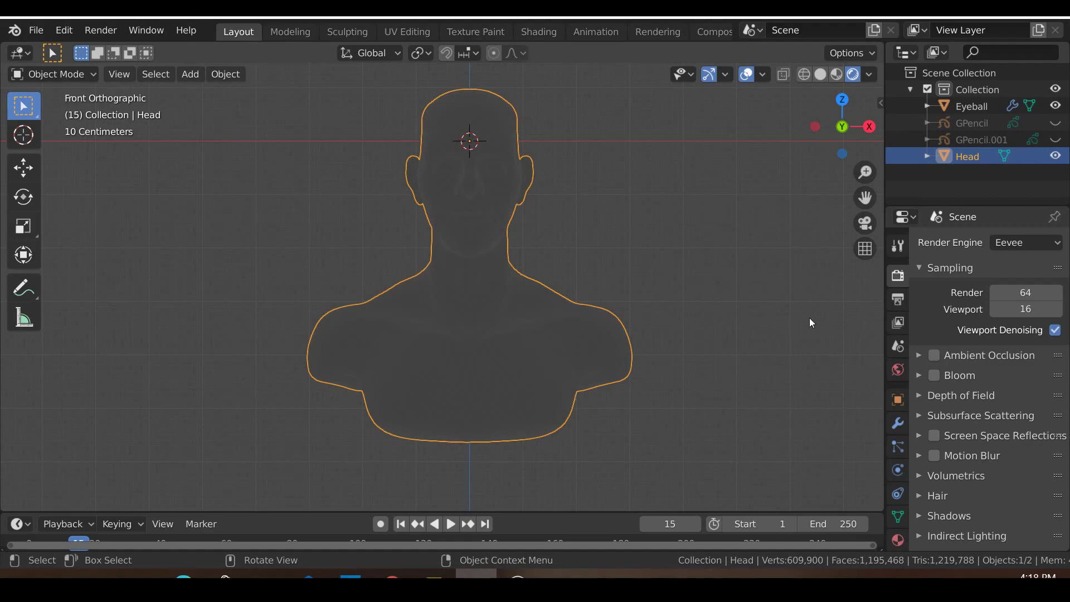
pyautogui.click(895, 370)
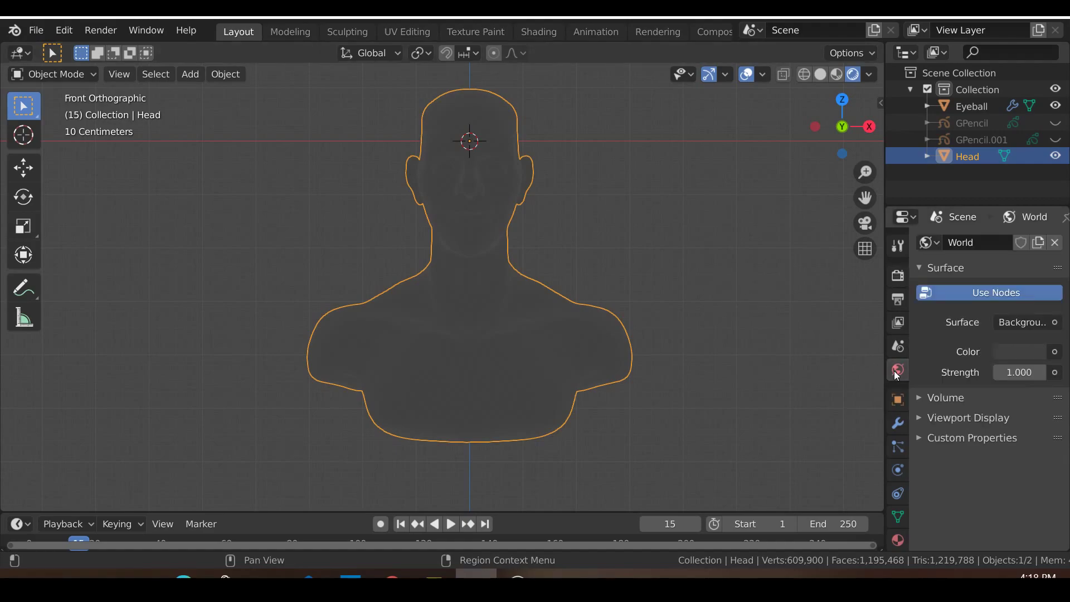
pyautogui.click(1022, 351)
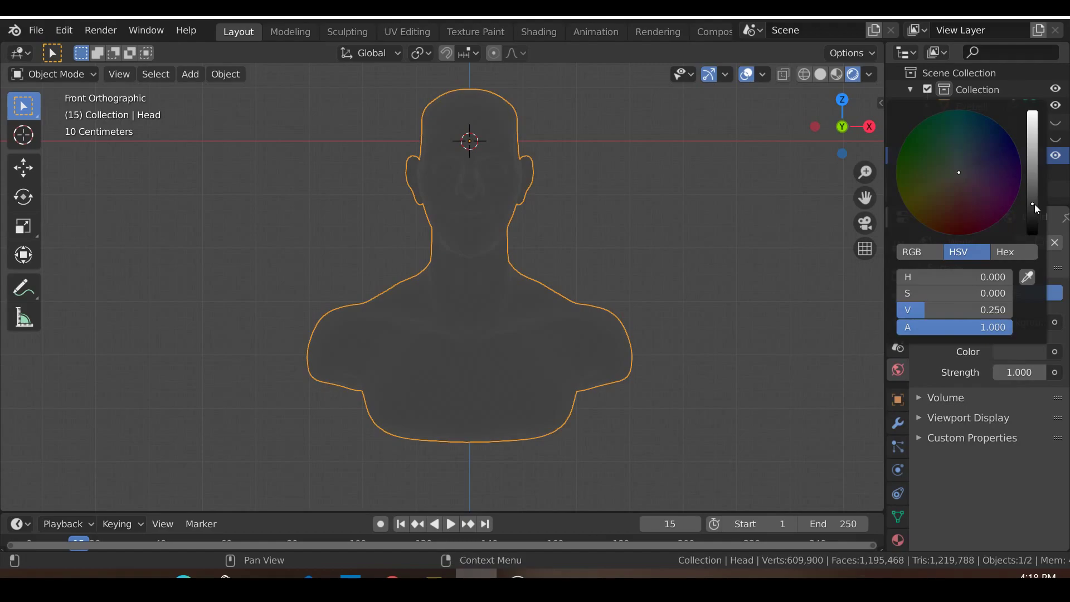
pyautogui.moveTo(1031, 205); pyautogui.dragTo(1032, 235)
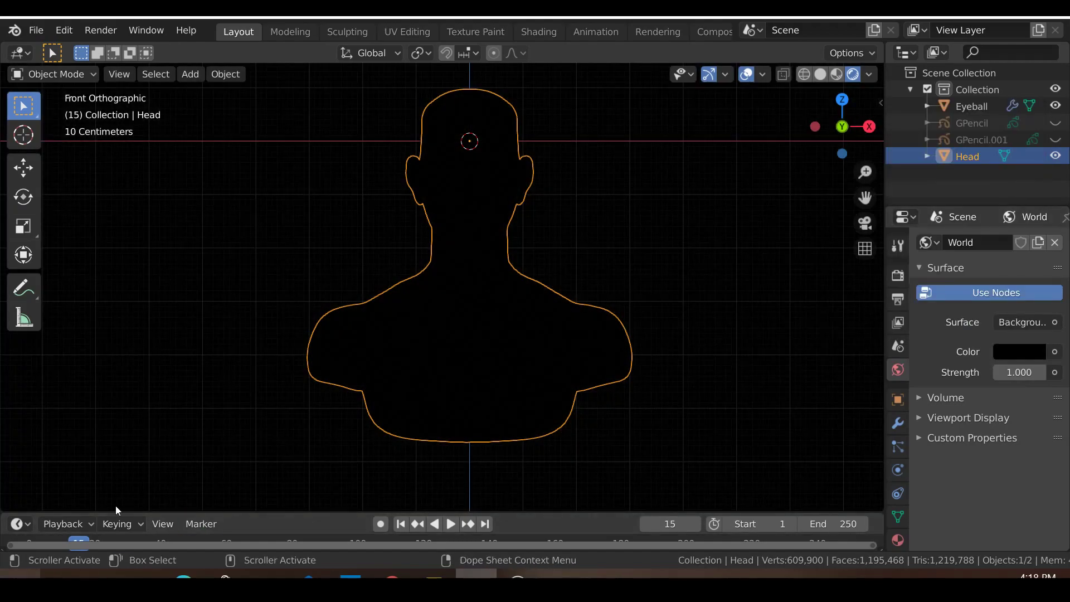
# Add a spot light to the scene at the 3D cursor
pyautogui.moveTo(357, 306); pyautogui.dragTo(415, 302, button='middle')
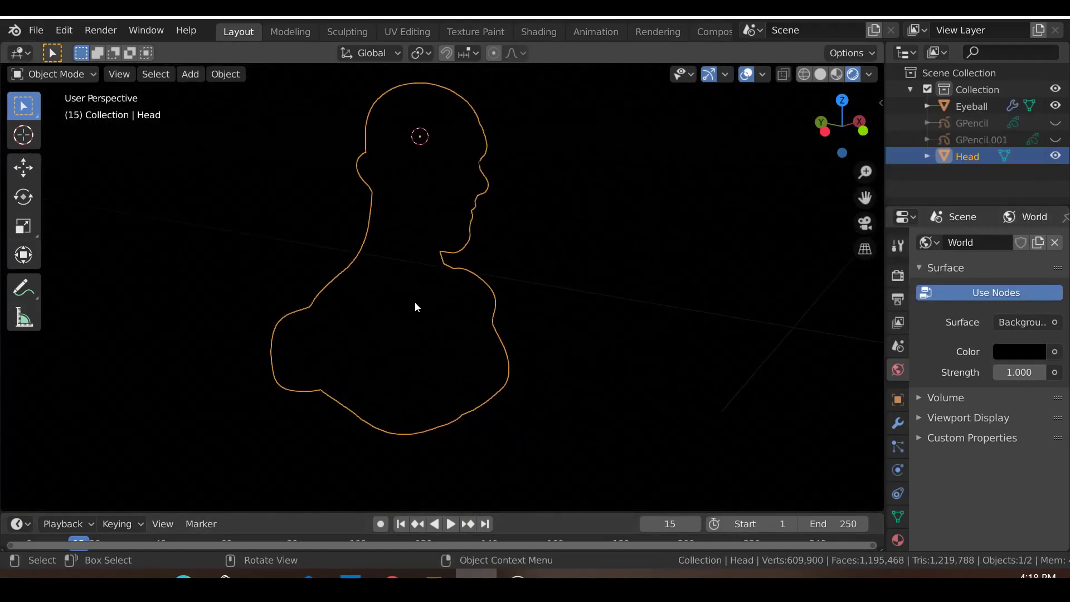
pyautogui.moveTo(499, 304); pyautogui.dragTo(435, 279, button='middle')
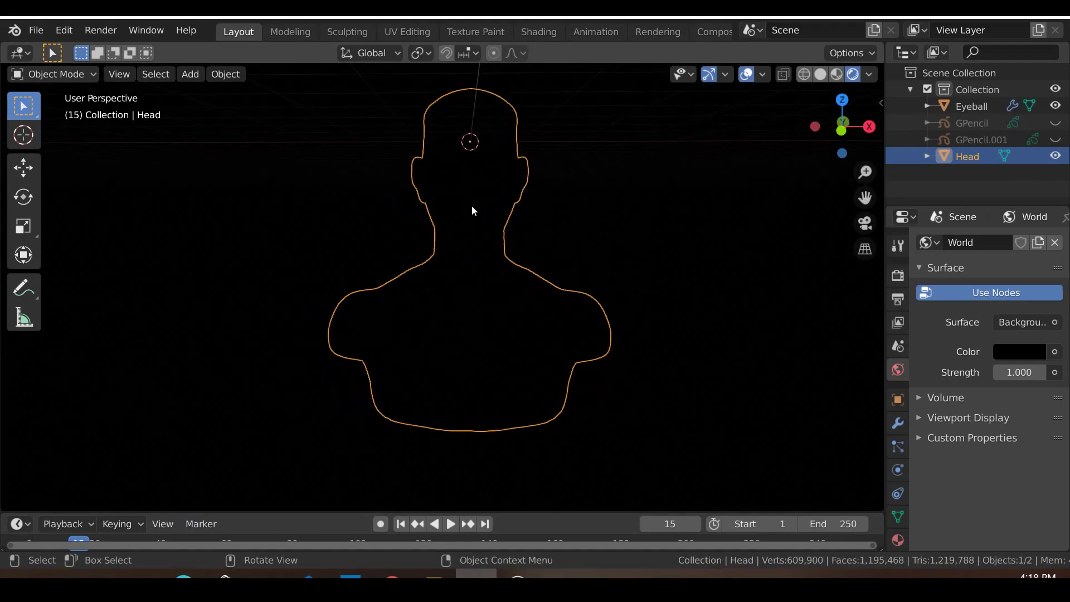
pyautogui.hotkey('shift', 'a')
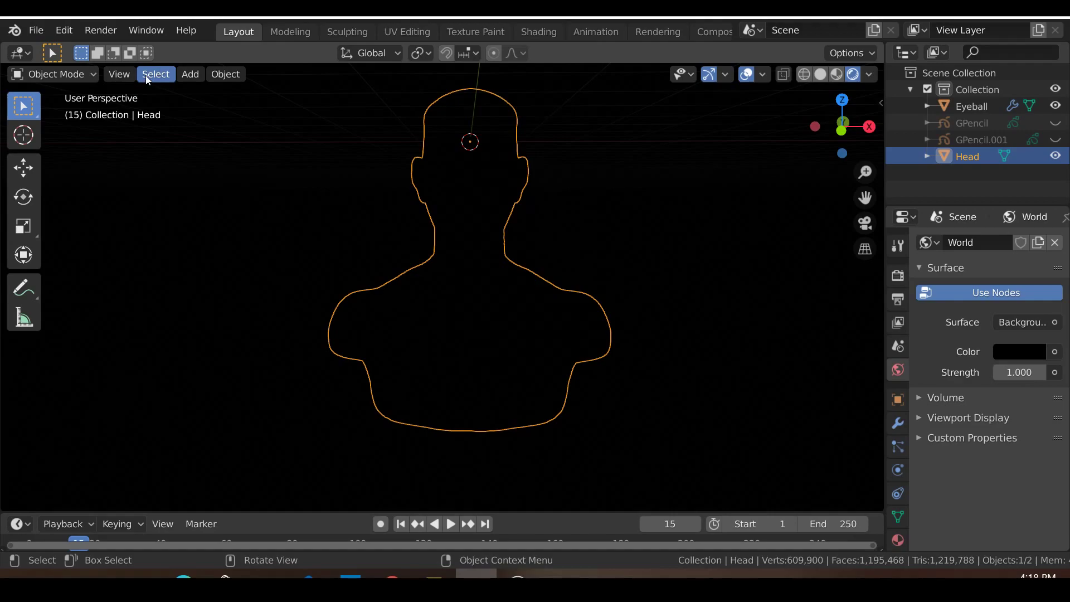
pyautogui.click(190, 74)
pyautogui.moveTo(229, 284)
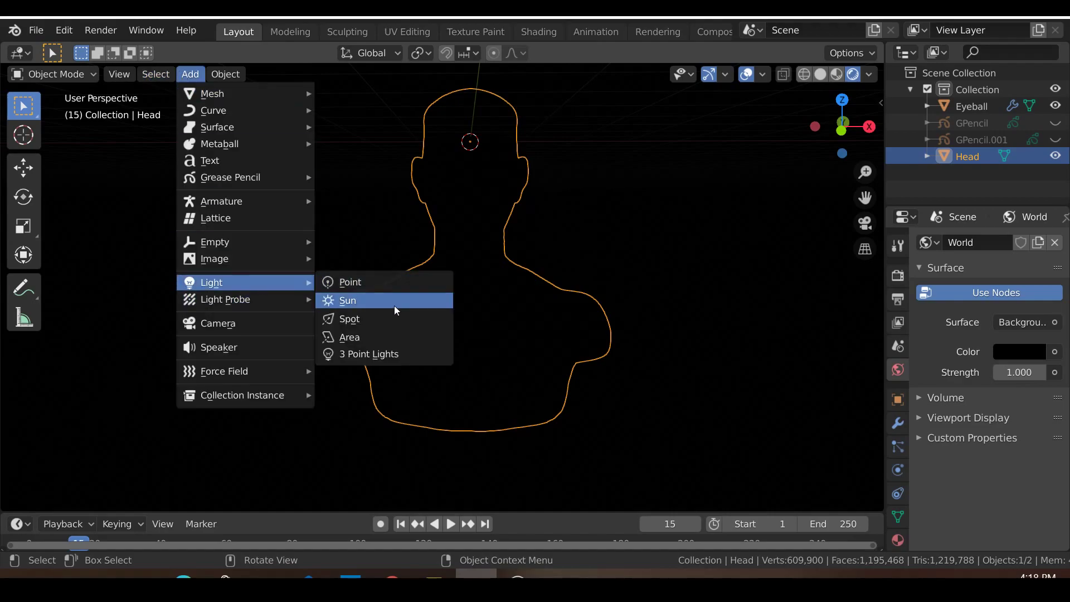
pyautogui.click(383, 313)
# In the front view, move the spot light about 5 m toward negative X and 2.6 m up, and tilt it toward the bust
pyautogui.moveTo(383, 313); pyautogui.dragTo(402, 325, button='middle')
pyautogui.press('KP_1')
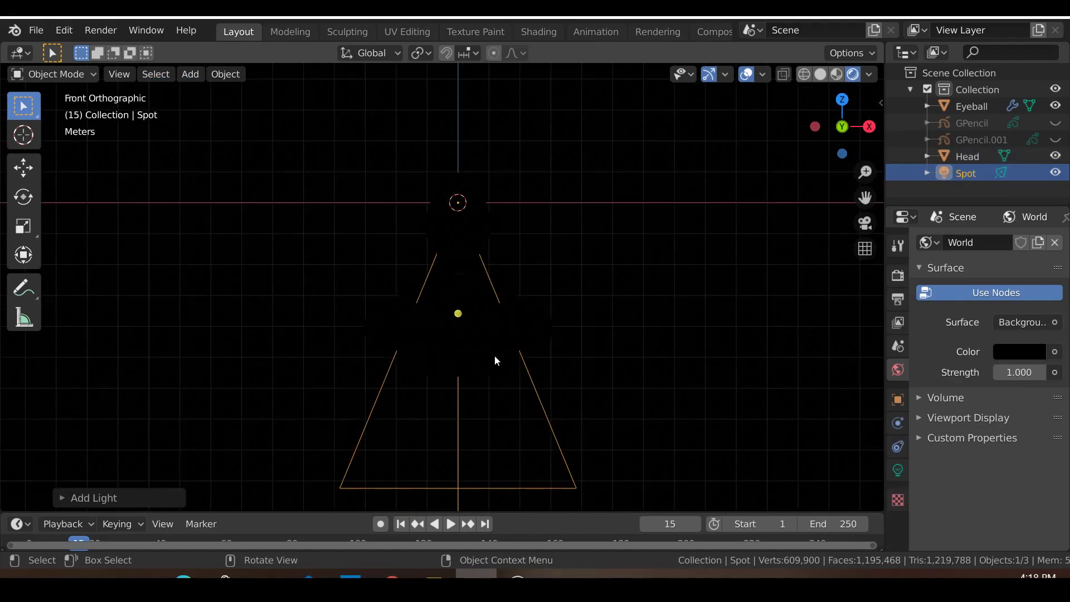
pyautogui.press('g')
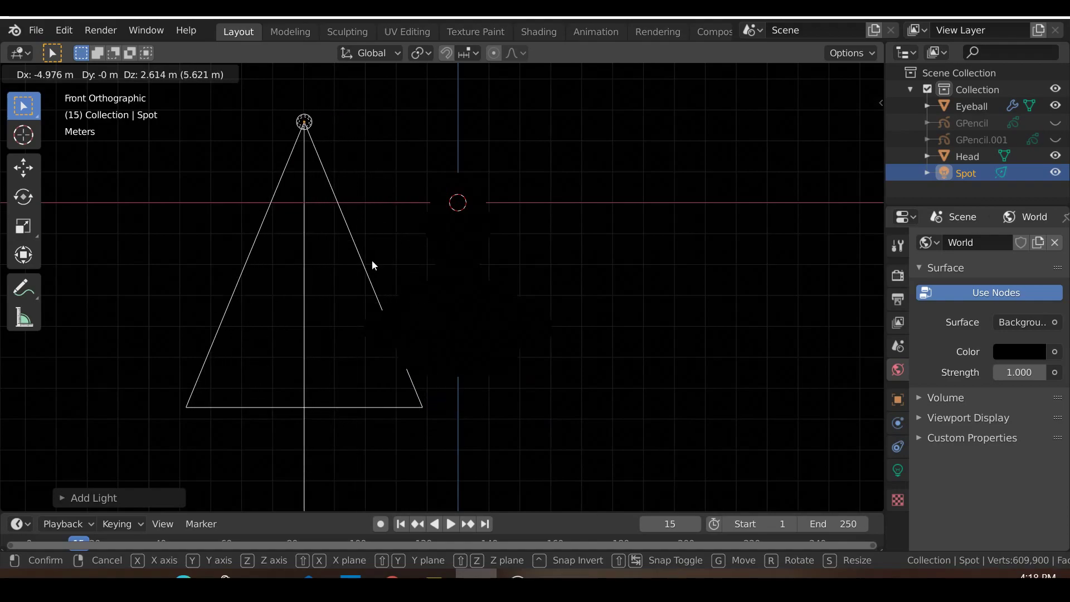
pyautogui.click(370, 263)
pyautogui.press('r')
pyautogui.click(561, 193)
# Rotate the spot light horizontally toward the bust and shift it in front of the head in the top view
pyautogui.moveTo(560, 193); pyautogui.dragTo(617, 351, button='middle')
pyautogui.press('r')
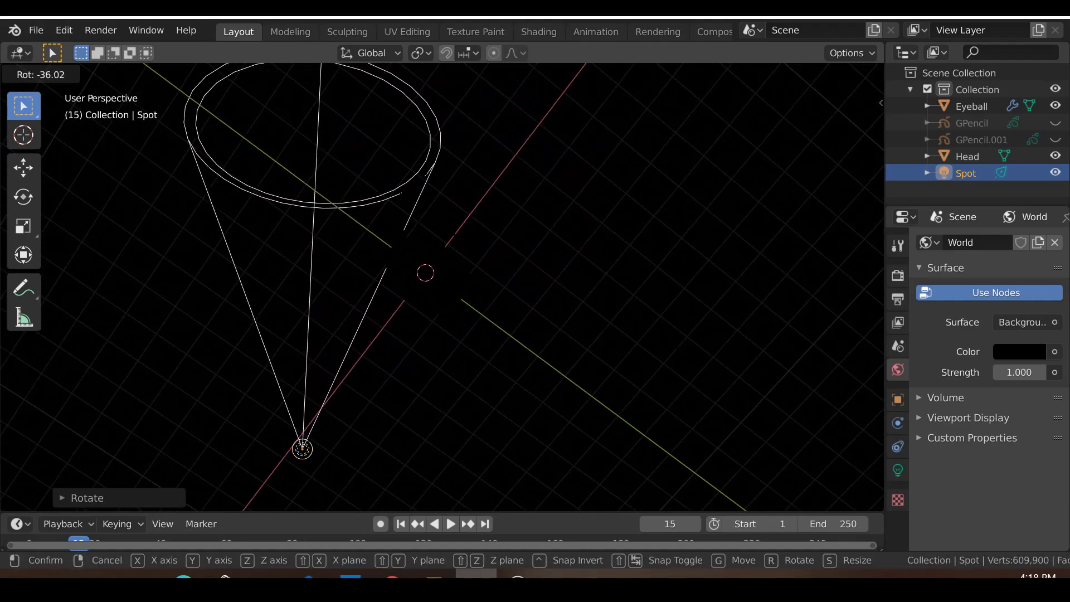
pyautogui.click(459, 238)
pyautogui.press('KP_7')
pyautogui.press('r')
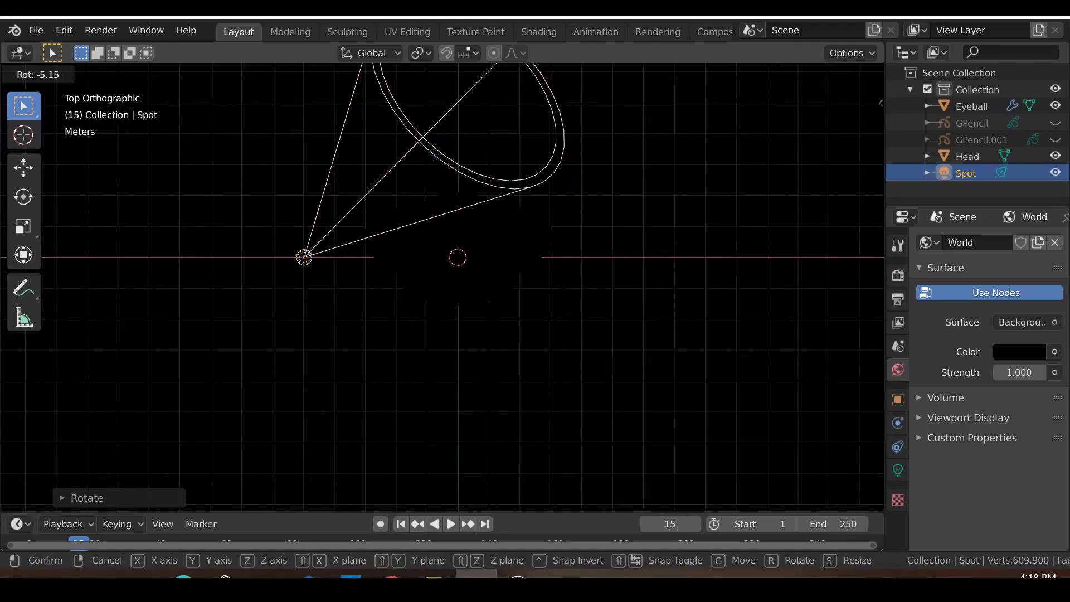
pyautogui.press('g')
pyautogui.click(460, 398)
# Set the spot light's power to 1000 W
pyautogui.moveTo(459, 398); pyautogui.dragTo(571, 305, button='middle')
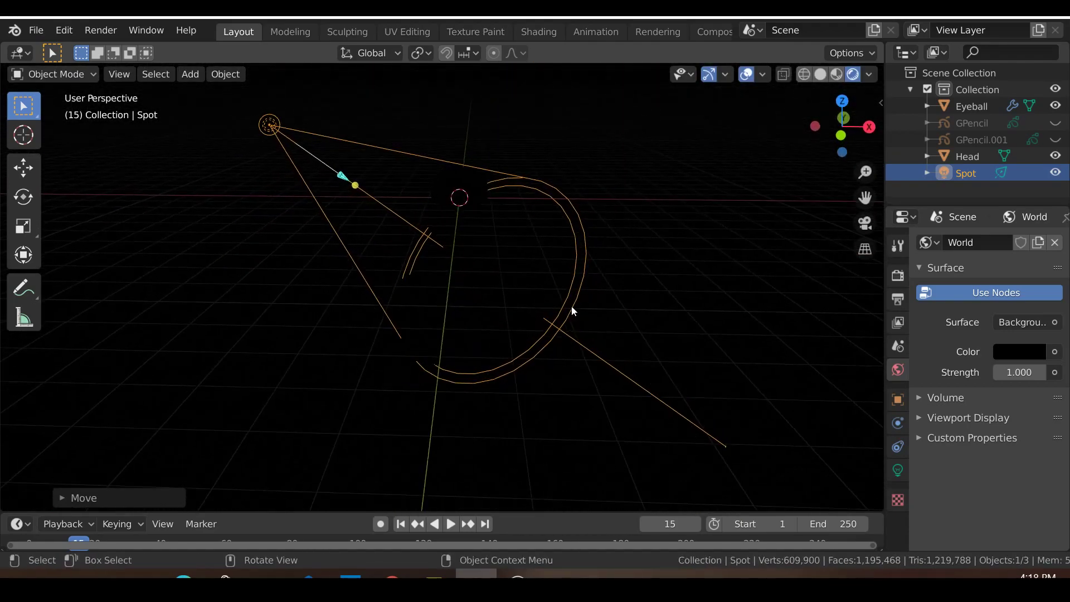
pyautogui.press('KP_1')
pyautogui.scroll(5, 626, 355)
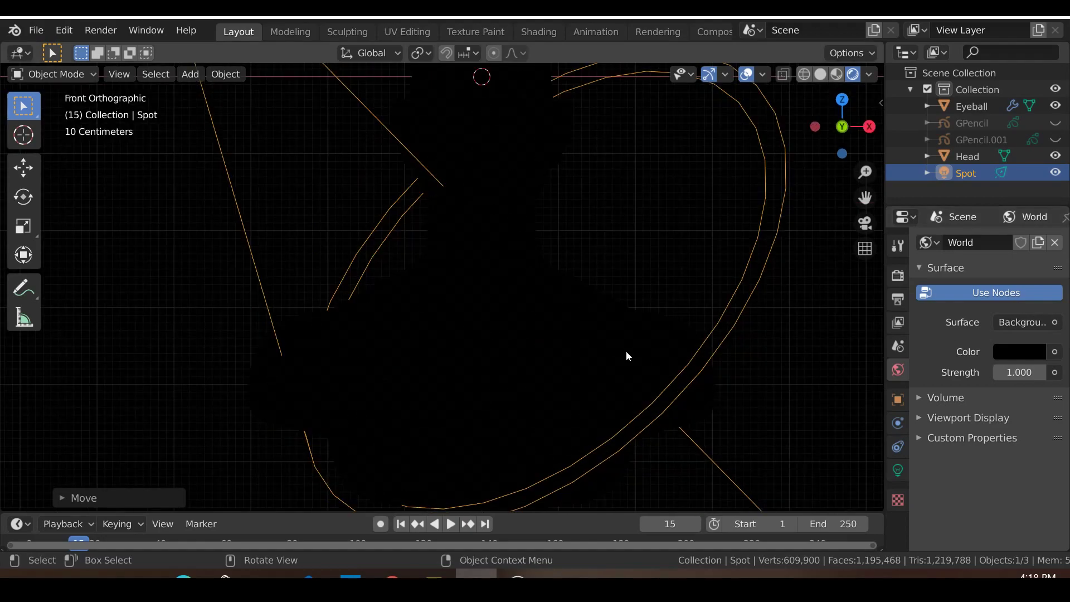
pyautogui.scroll(-5, 617, 327)
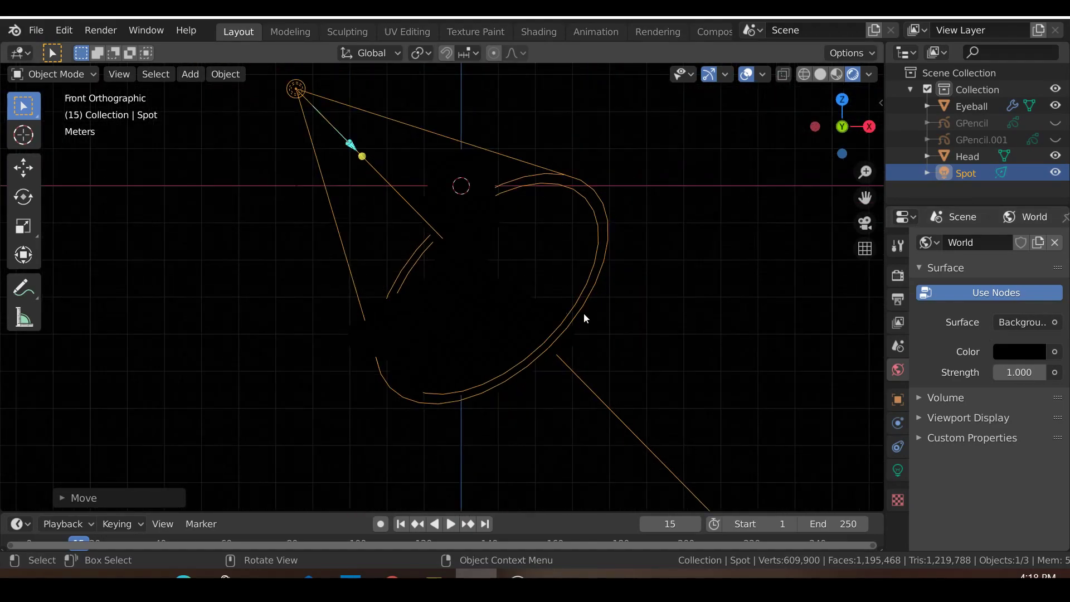
pyautogui.click(897, 470)
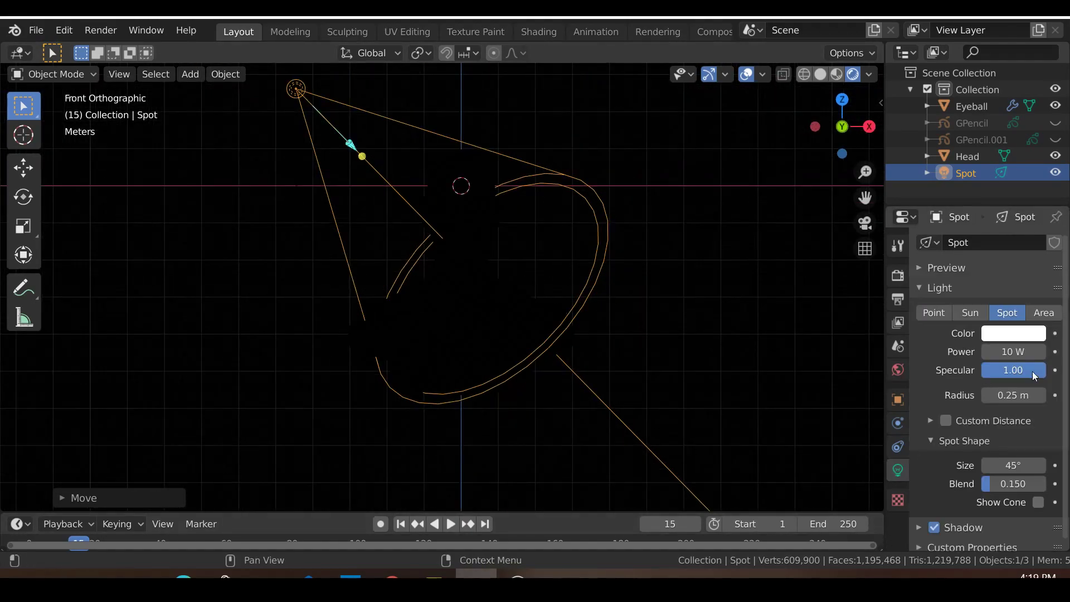
pyautogui.click(1014, 351)
pyautogui.write('100')
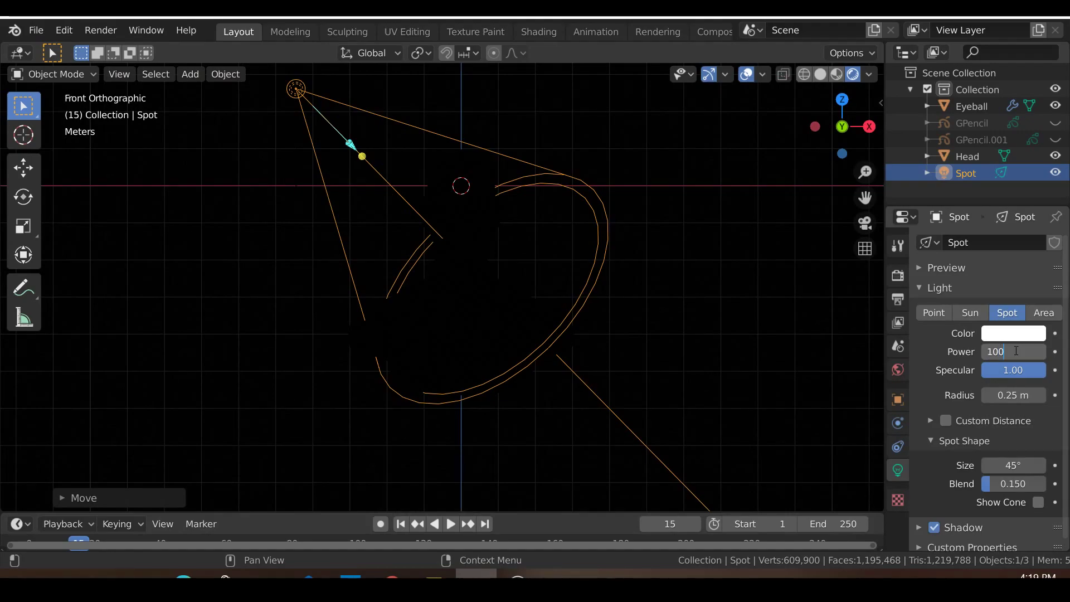
pyautogui.write('0')
pyautogui.press('Return')
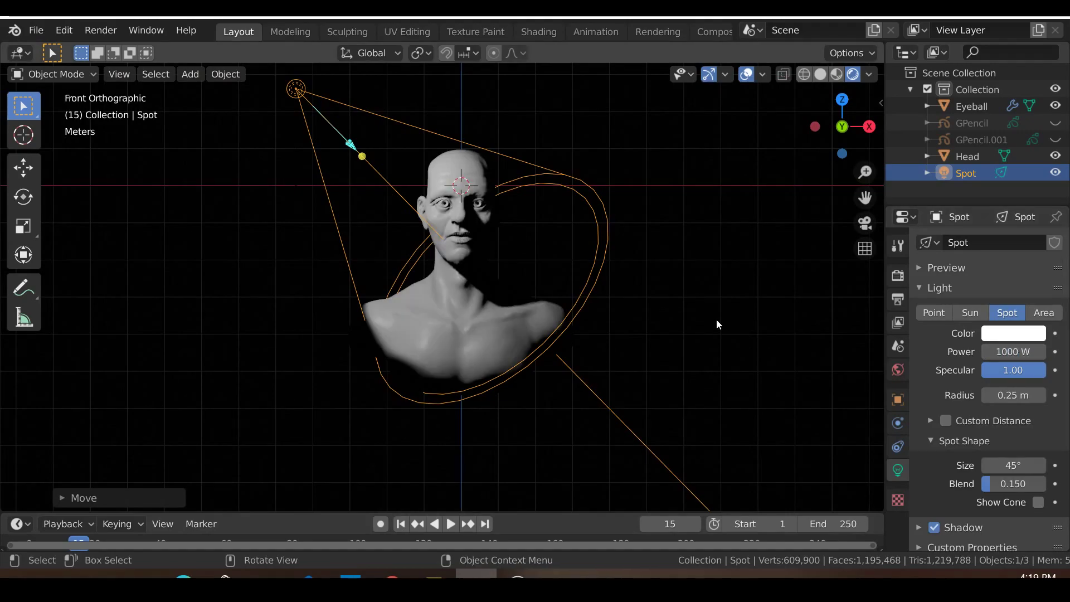
# Examine how the spot light and its shadows fall across the face and shoulders, close up and from another angle
pyautogui.scroll(5, 716, 319)
pyautogui.keyDown('shift'); pyautogui.moveTo(708, 252); pyautogui.dragTo(690, 337, button='middle'); pyautogui.keyUp('shift')
pyautogui.scroll(2, 688, 335)
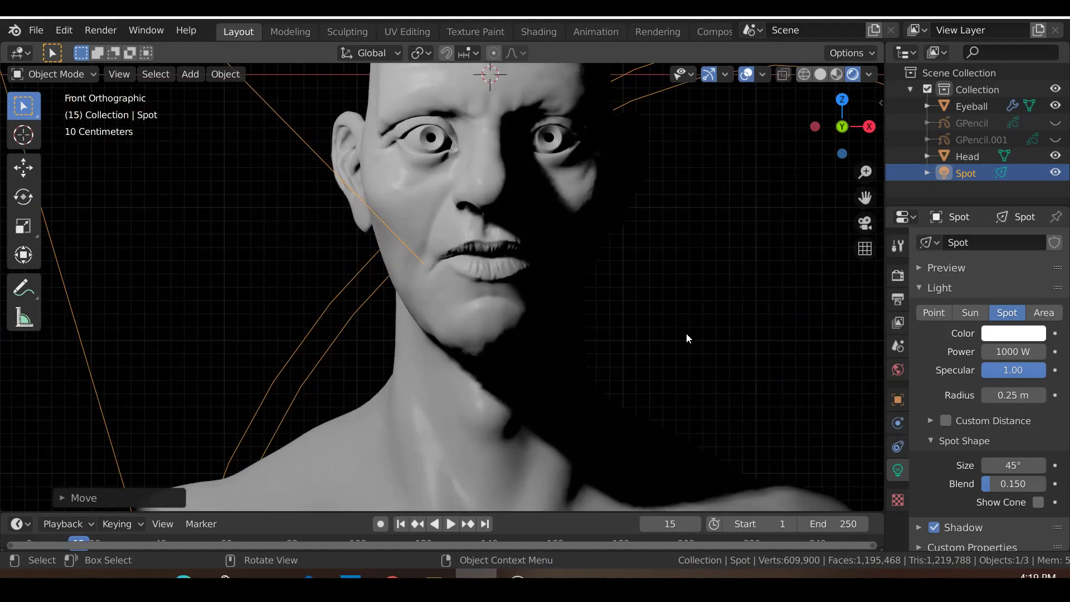
pyautogui.scroll(2, 681, 328)
pyautogui.scroll(-7, 681, 329)
pyautogui.scroll(-5, 641, 321)
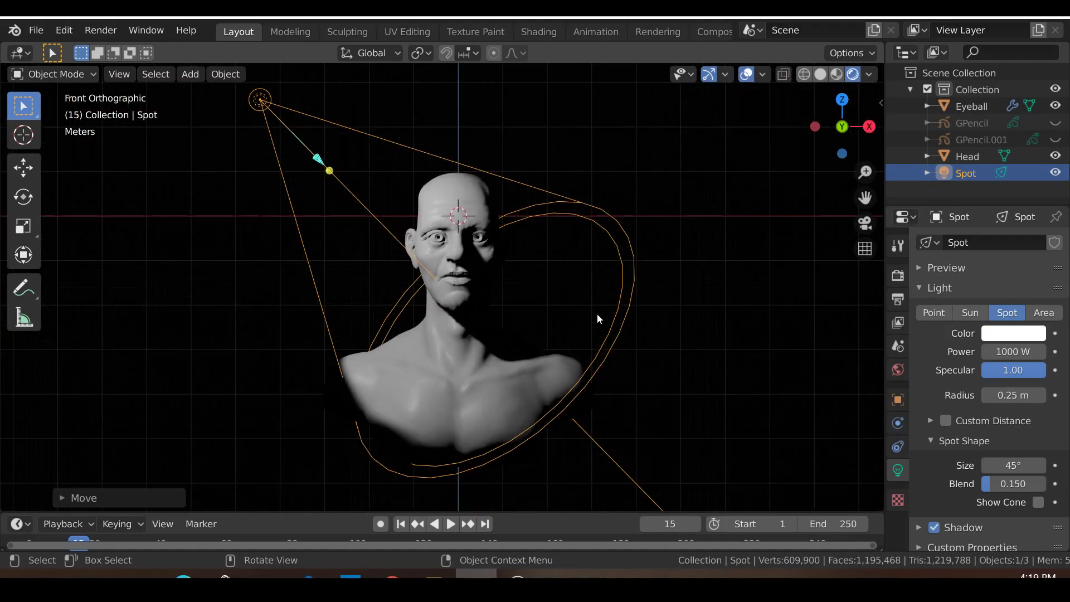
pyautogui.moveTo(597, 313); pyautogui.dragTo(464, 317, button='middle')
pyautogui.press('KP_1')
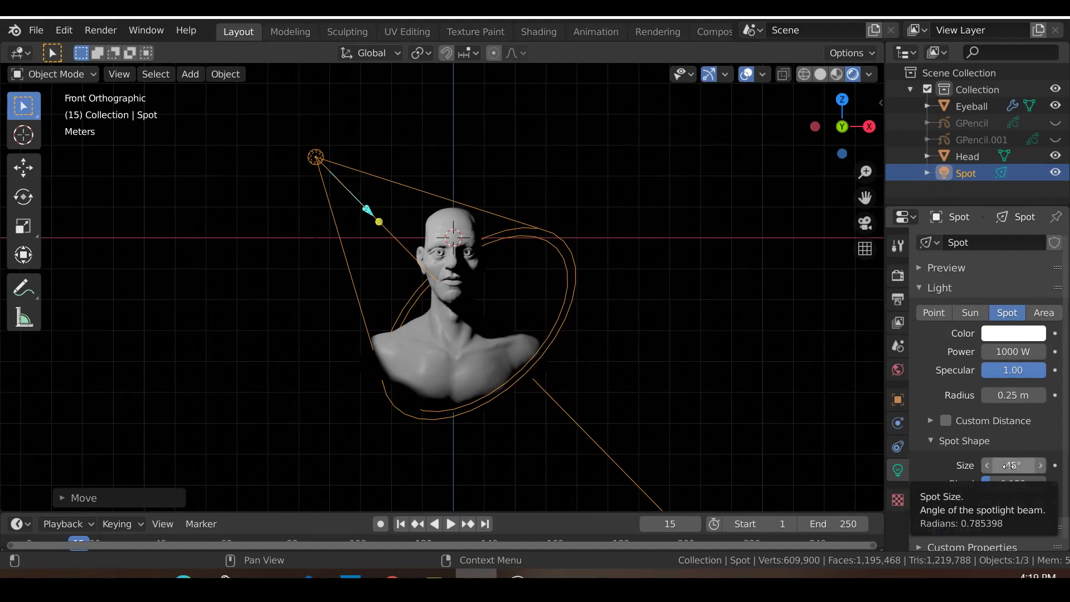
# Widen the spot light's beam size to 66.2° and inspect the lit face up close
pyautogui.moveTo(1009, 466); pyautogui.dragTo(1066, 466)
pyautogui.scroll(7, 287, 300)
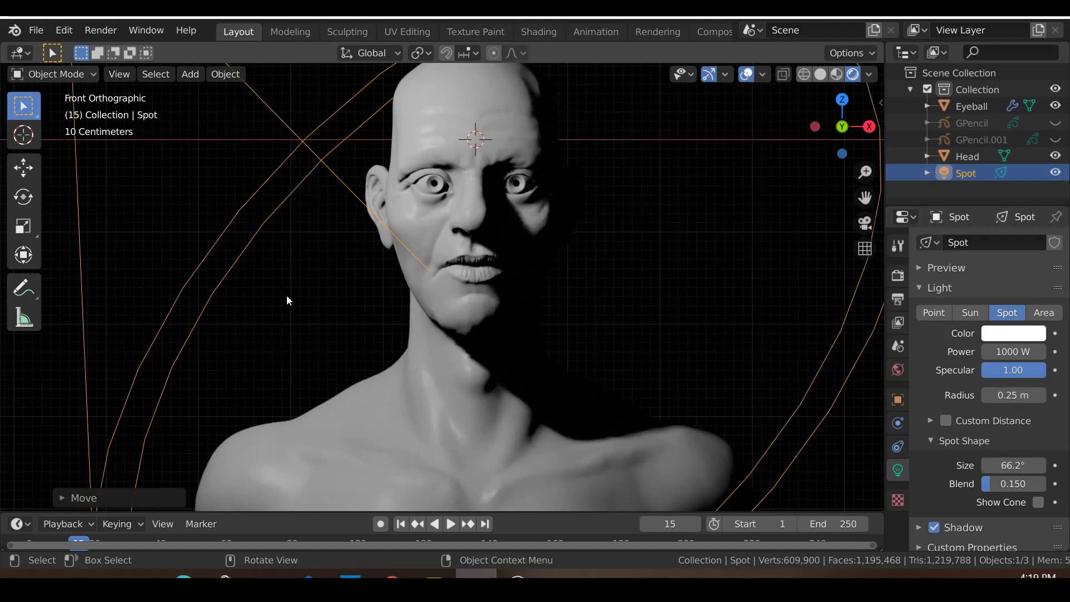
pyautogui.scroll(2, 287, 299)
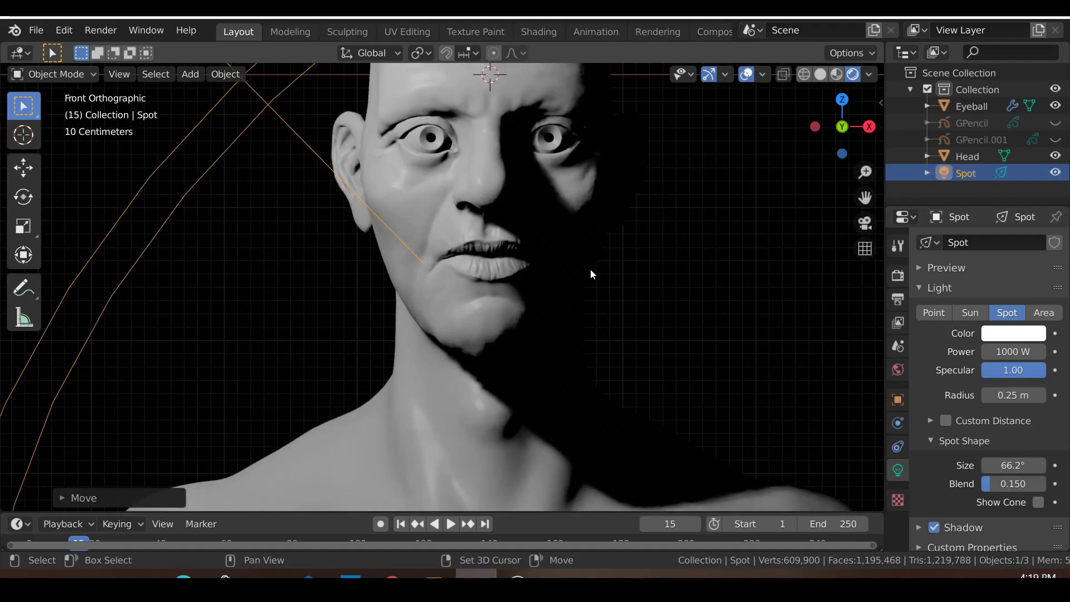
# Duplicate the spot light in the top view, placing the copy on the opposite front side of the bust and rotating it toward the head
pyautogui.scroll(-2, 590, 268)
pyautogui.scroll(4, 540, 361)
pyautogui.scroll(-5, 540, 361)
pyautogui.moveTo(540, 361); pyautogui.dragTo(476, 373, button='middle')
pyautogui.press('KP_1')
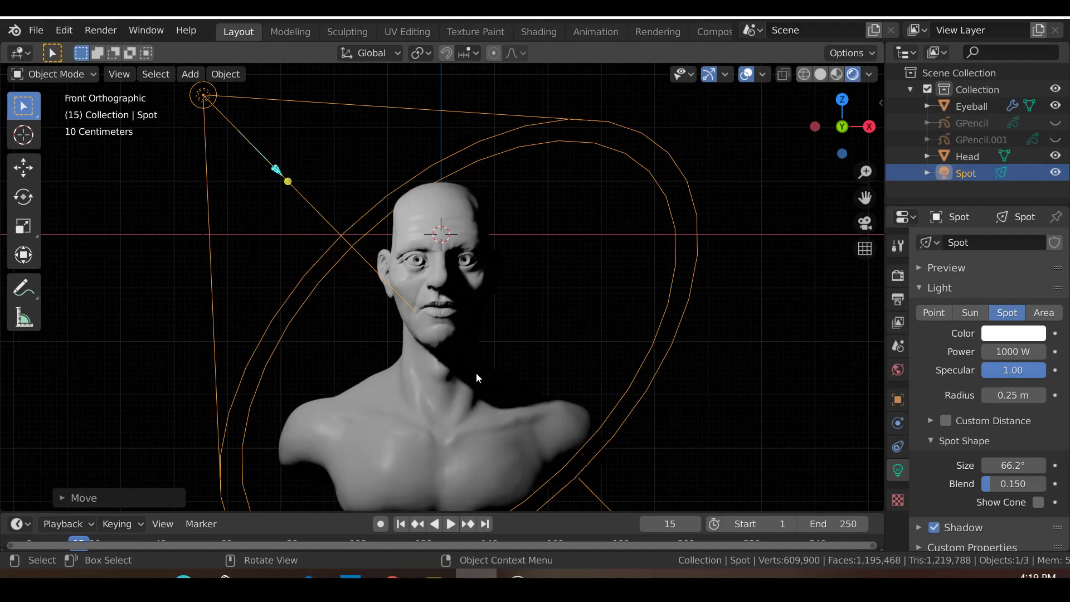
pyautogui.press('KP_7')
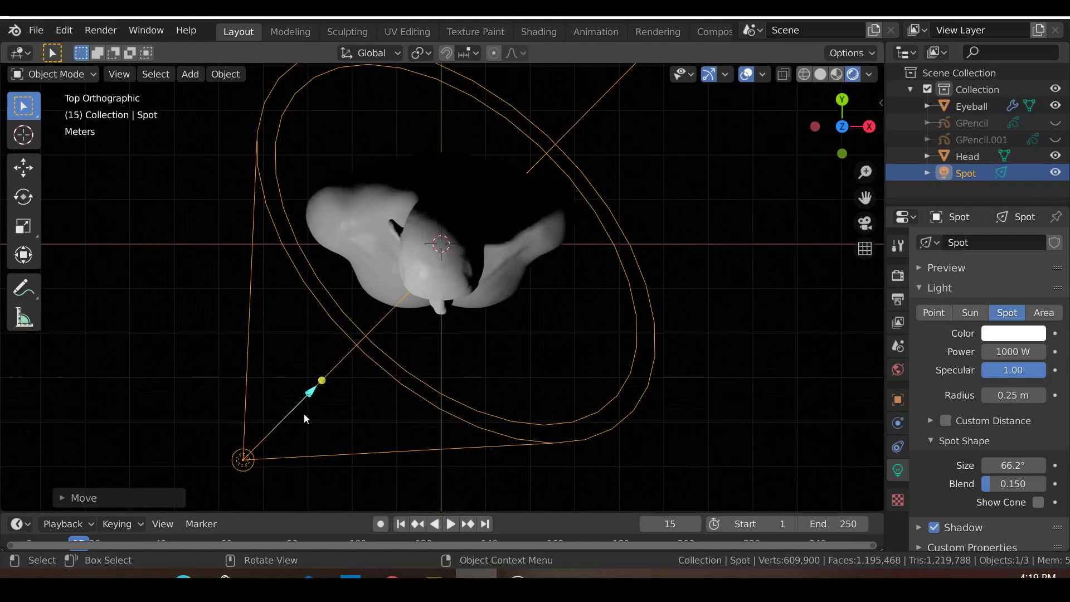
pyautogui.hotkey('shift', 'd')
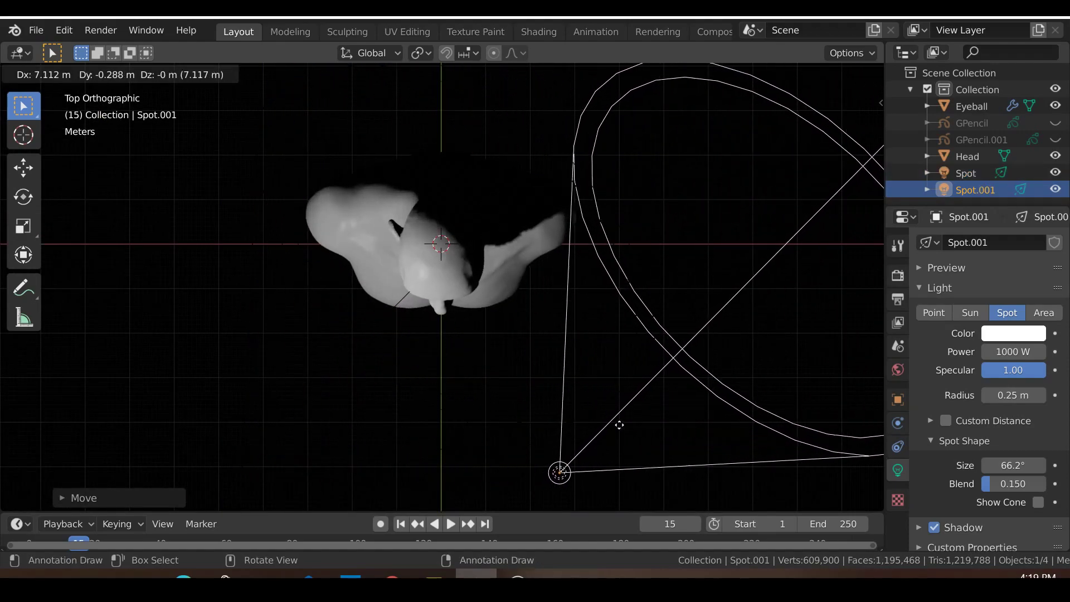
pyautogui.click(647, 398)
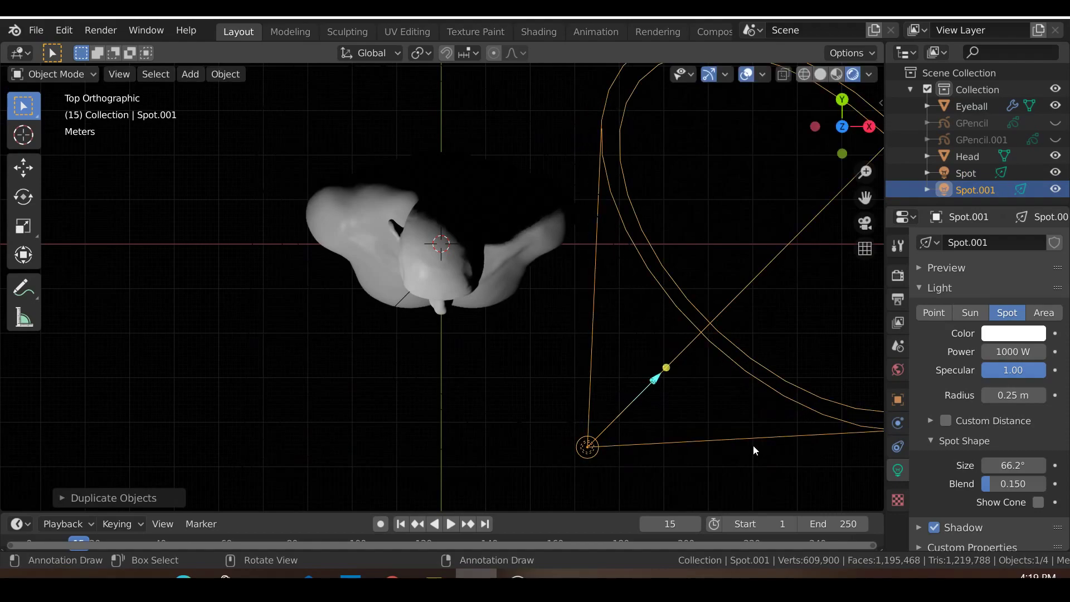
pyautogui.press('r')
pyautogui.click(649, 352)
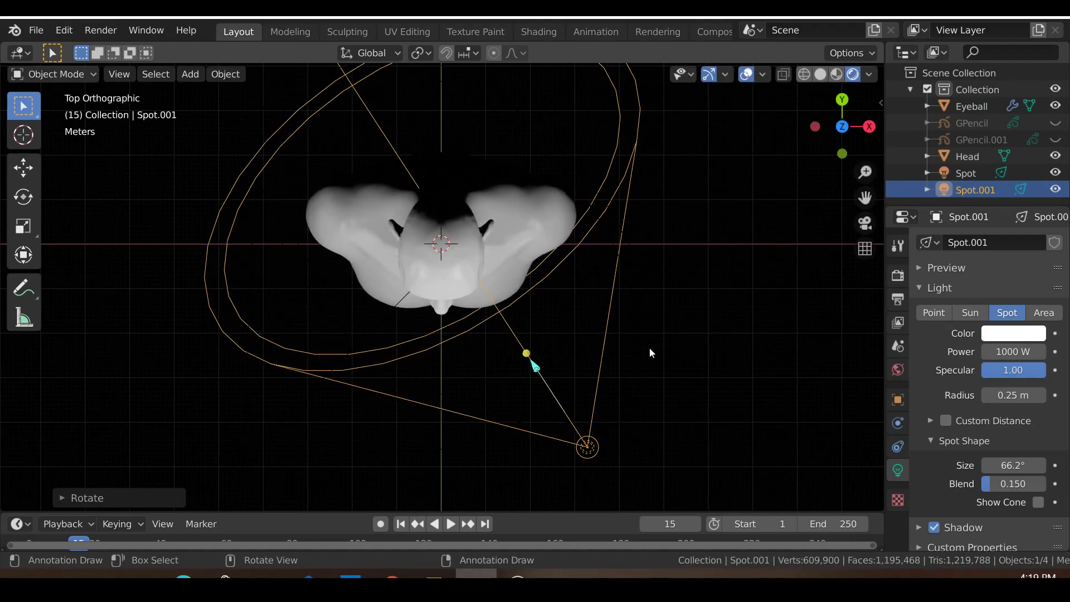
# Move the duplicated spot light farther out to the bust's side and rotate it to aim back at the head
pyautogui.press('g')
pyautogui.click(688, 374)
pyautogui.press('r')
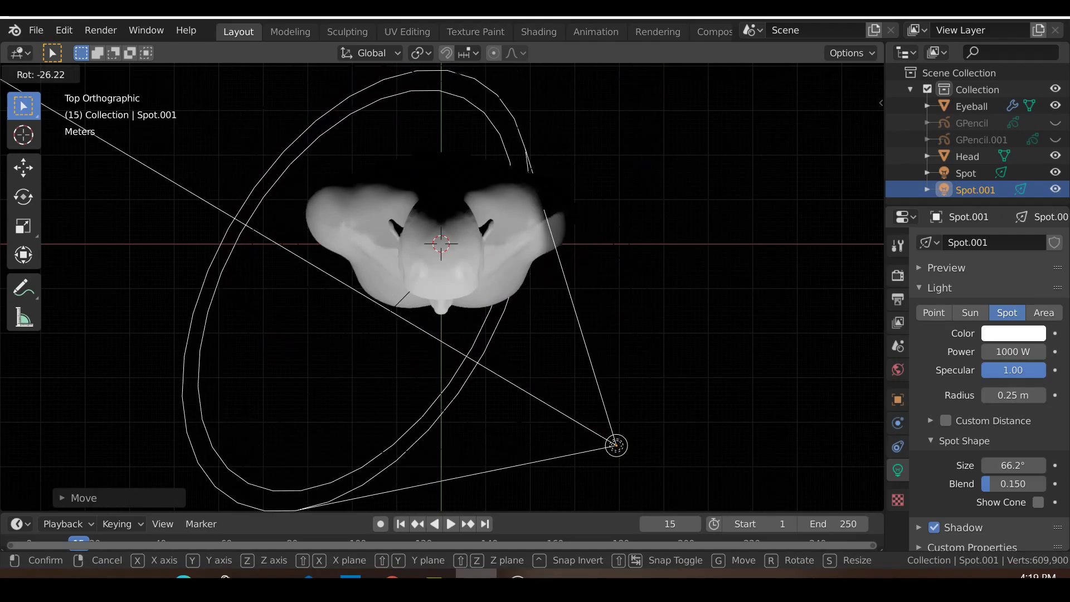
pyautogui.click(705, 288)
pyautogui.press('g')
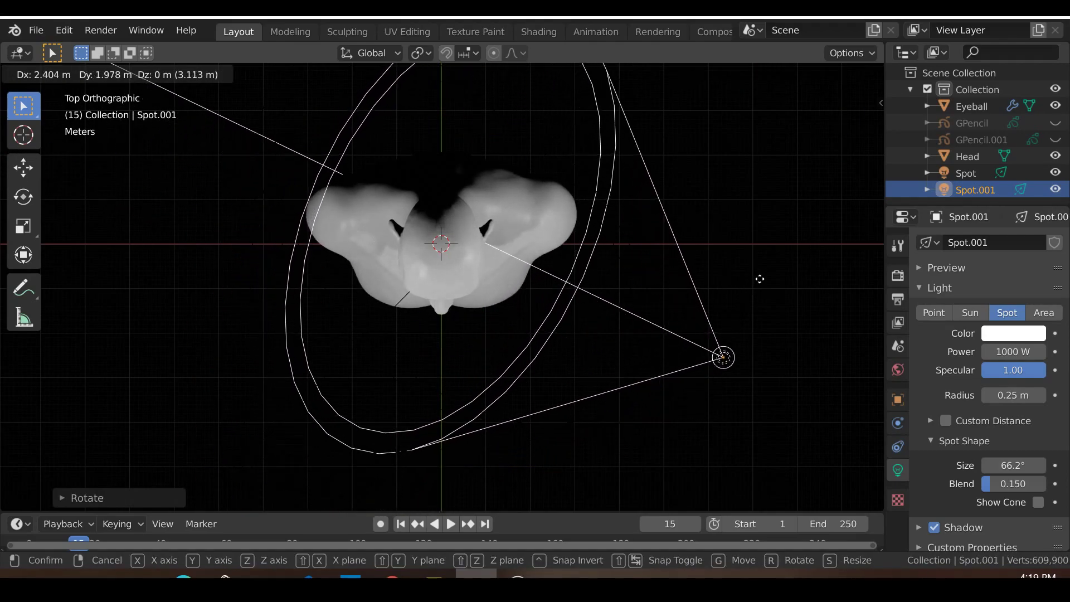
pyautogui.click(763, 272)
pyautogui.click(225, 74)
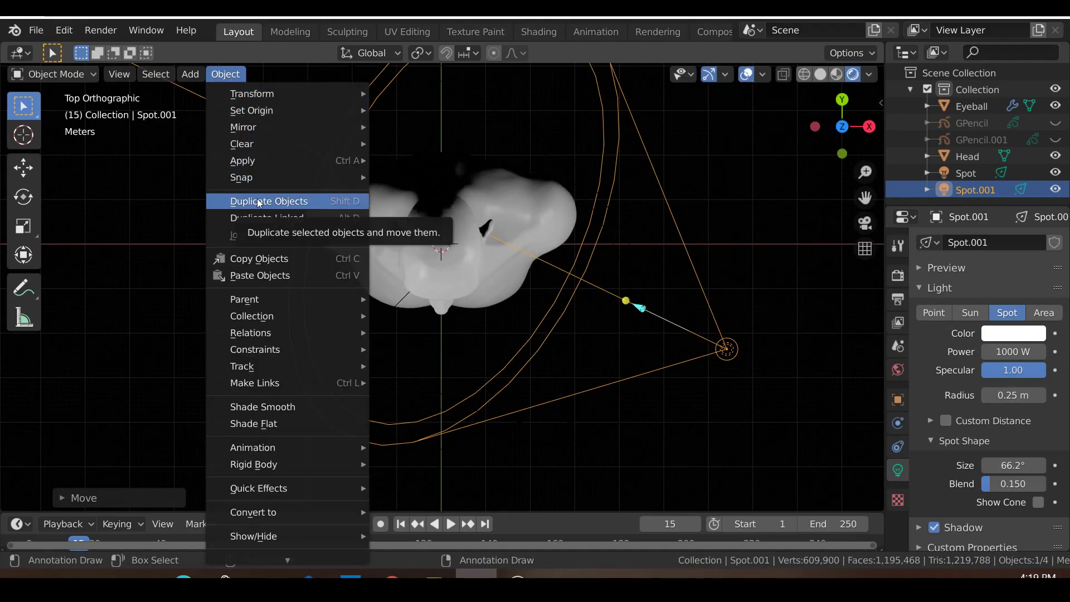
# Set the duplicated spot light's color to a dark blue with hue 0.617, saturation 0.869 and value 0.409
pyautogui.press('KP_1')
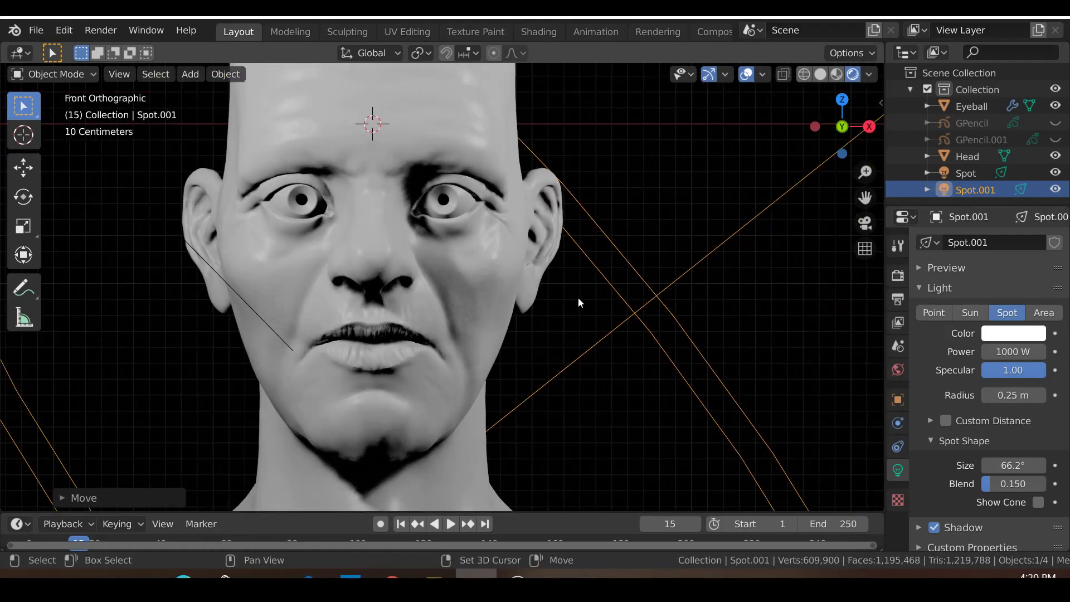
pyautogui.scroll(3, 556, 270)
pyautogui.scroll(-6, 463, 282)
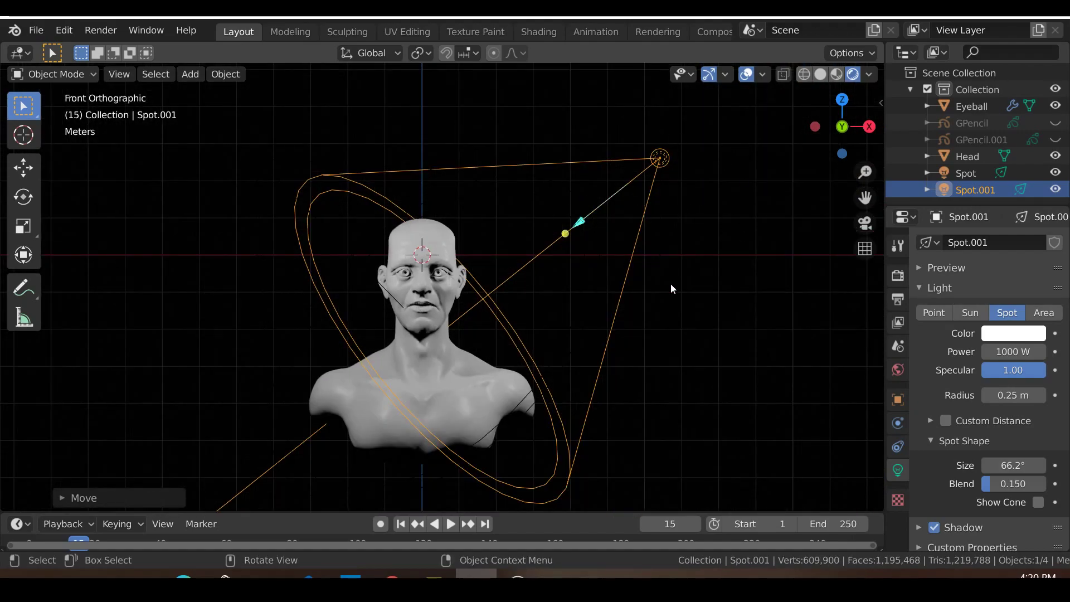
pyautogui.scroll(2, 670, 283)
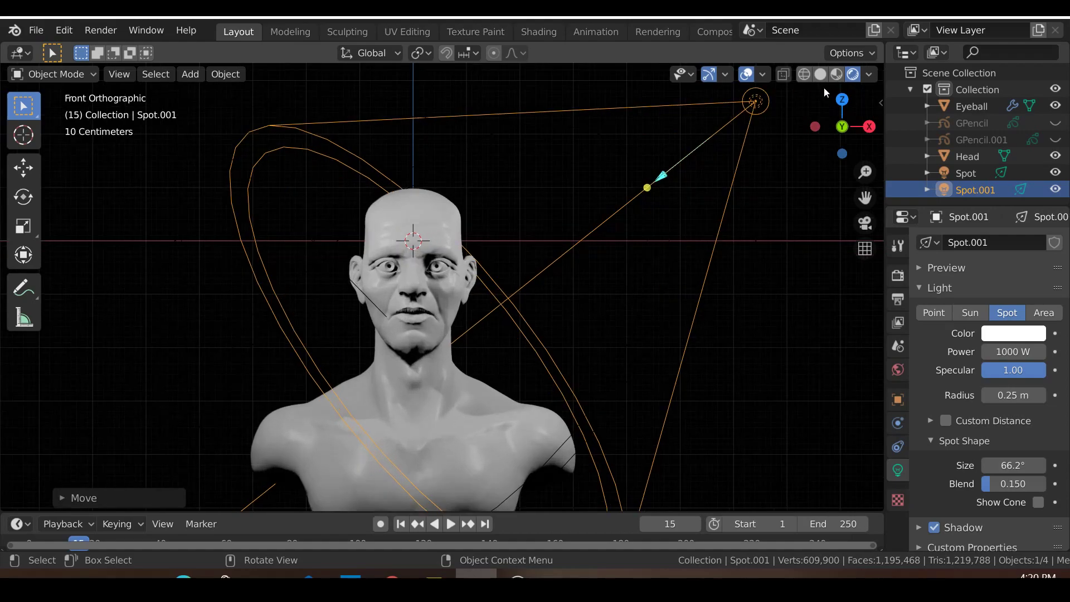
pyautogui.click(1004, 335)
pyautogui.moveTo(988, 162); pyautogui.dragTo(995, 129)
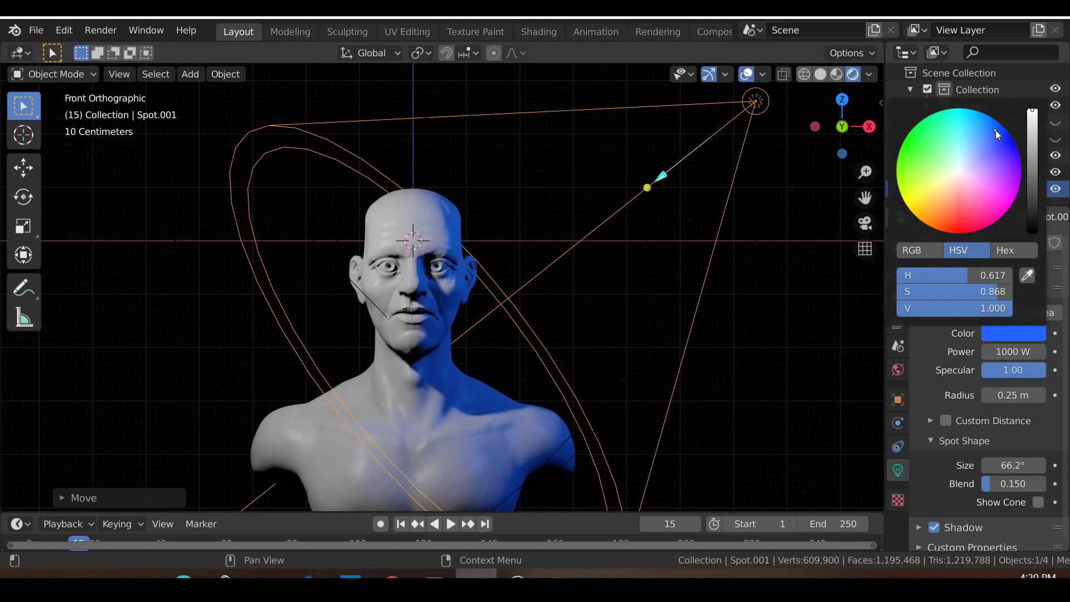
pyautogui.click(1034, 185)
pyautogui.moveTo(1033, 185); pyautogui.dragTo(1032, 183)
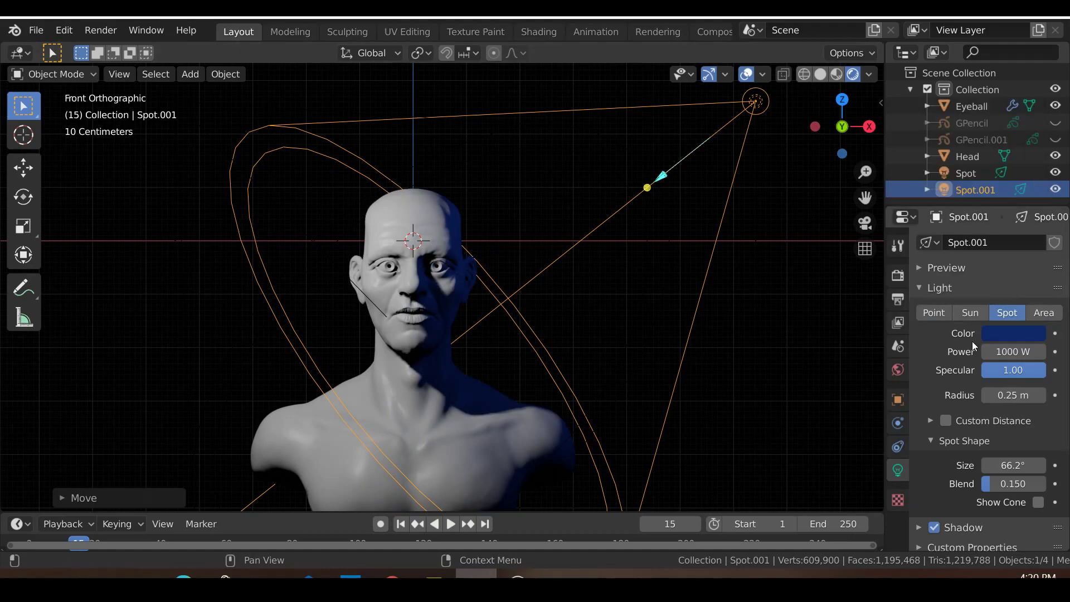
# Set the duplicated spot light's power to 100 W
pyautogui.click(990, 352)
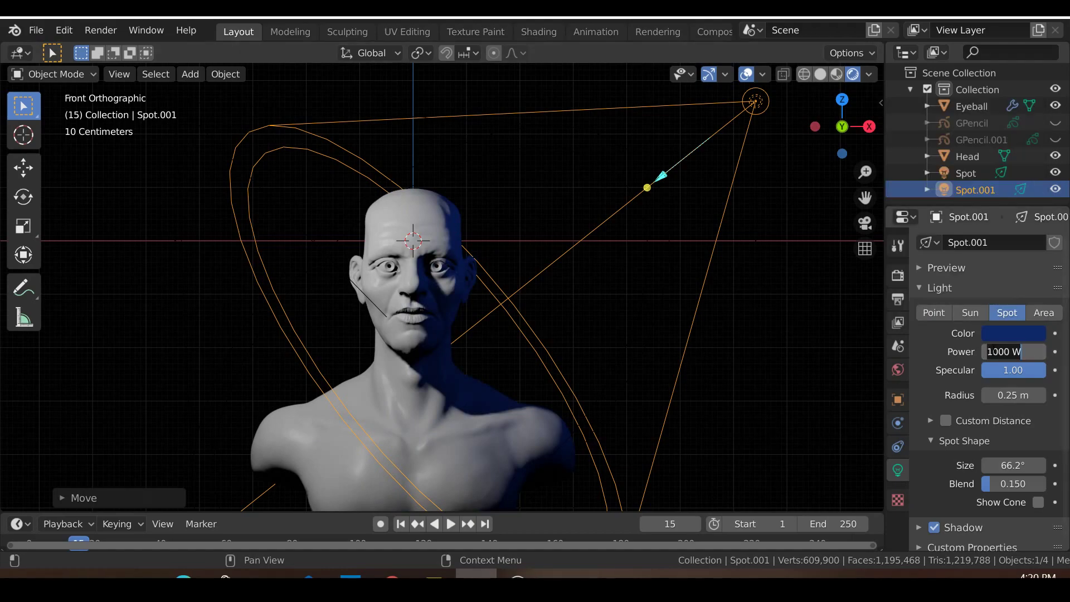
pyautogui.write('100')
pyautogui.press('Return')
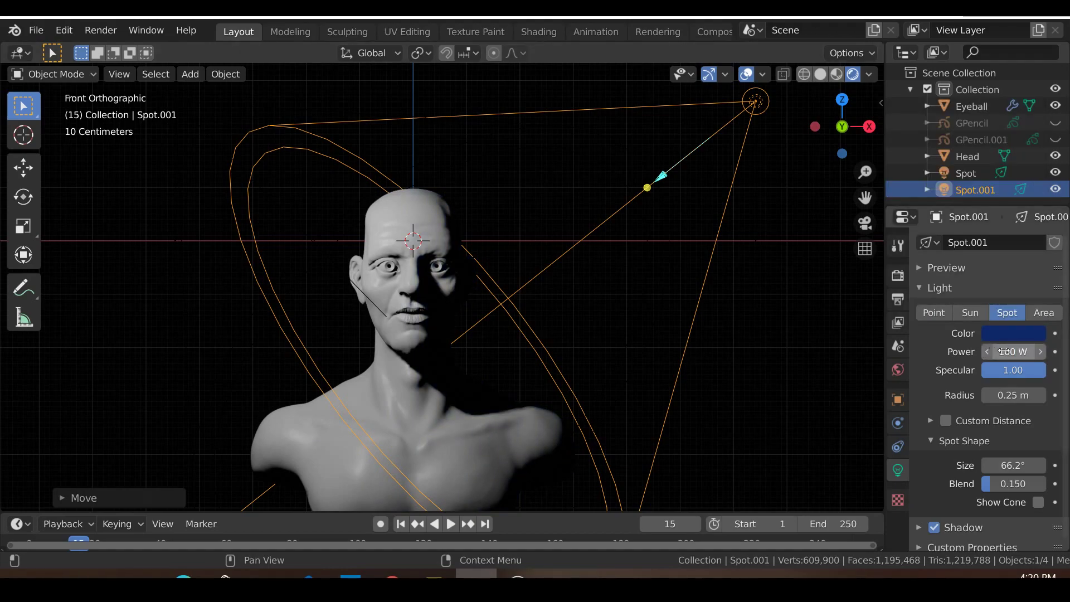
# Raise the duplicated spot light's power to about 500 W and change its color to a muted teal blue
pyautogui.scroll(5, 651, 367)
pyautogui.moveTo(1006, 351)
pyautogui.mouseDown()
pyautogui.moveTo(1033, 352)
pyautogui.moveTo(1024, 352)
pyautogui.mouseUp()
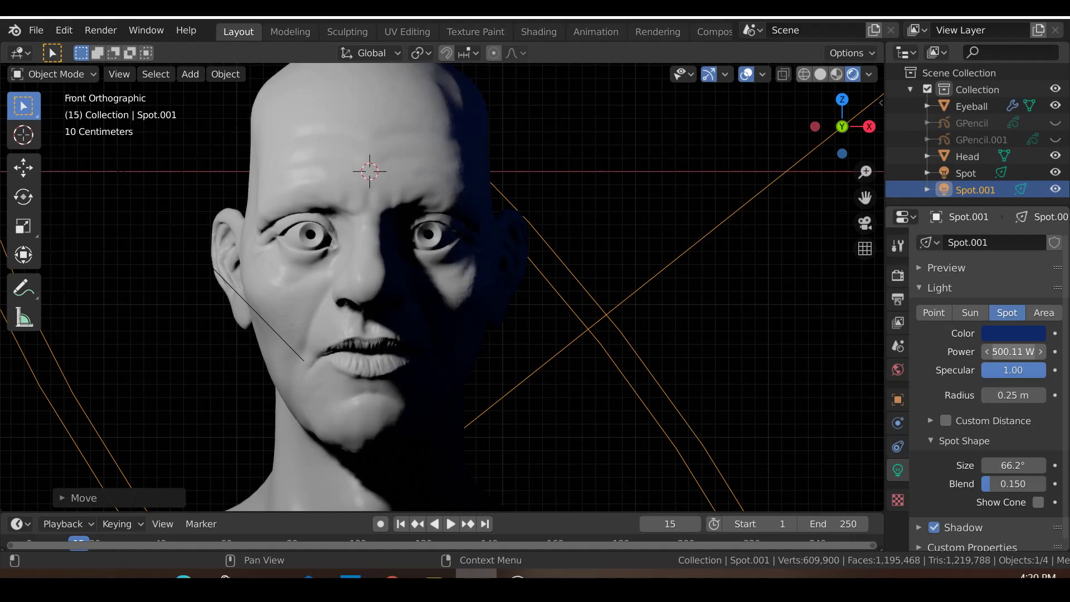
pyautogui.click(1025, 333)
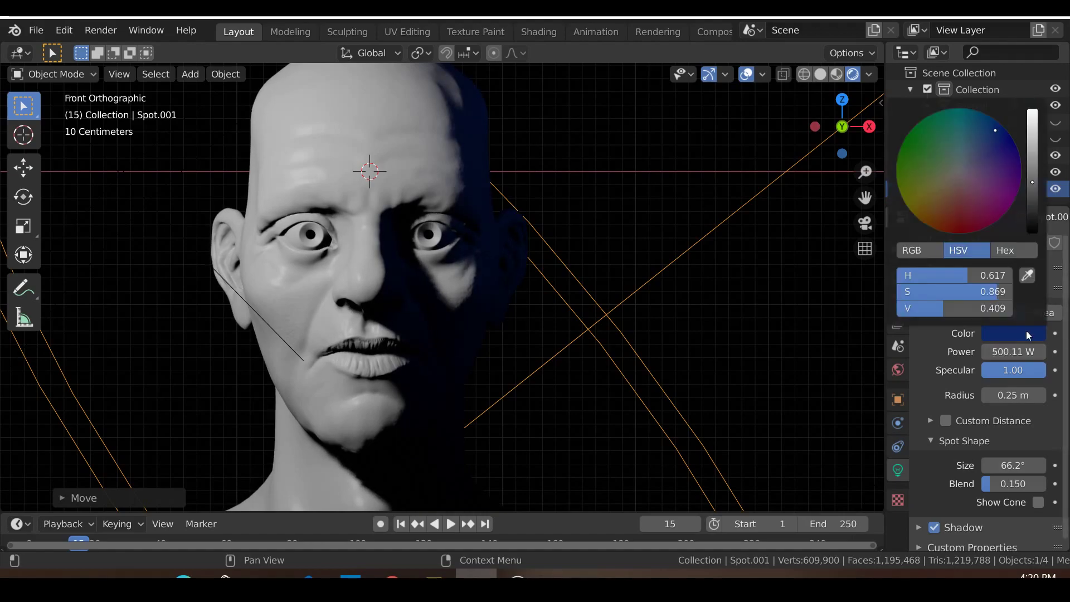
pyautogui.click(975, 135)
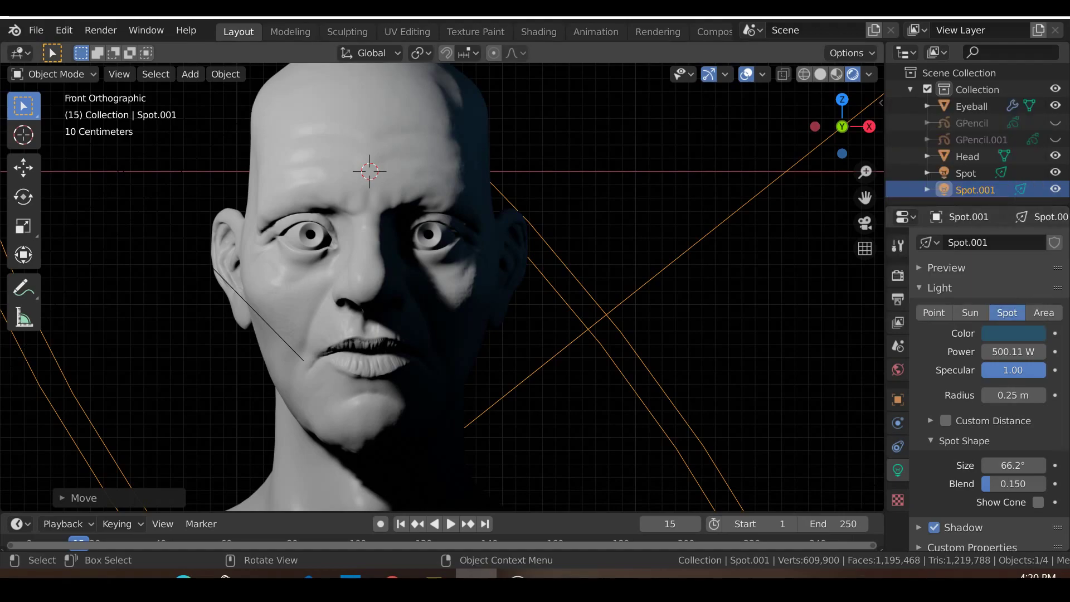
# Fine-tune the blue spot light's rotation and position in the top view and check the shaded side of the face from the front
pyautogui.scroll(3, 365, 278)
pyautogui.moveTo(543, 259); pyautogui.dragTo(499, 358, button='middle')
pyautogui.press('KP_7')
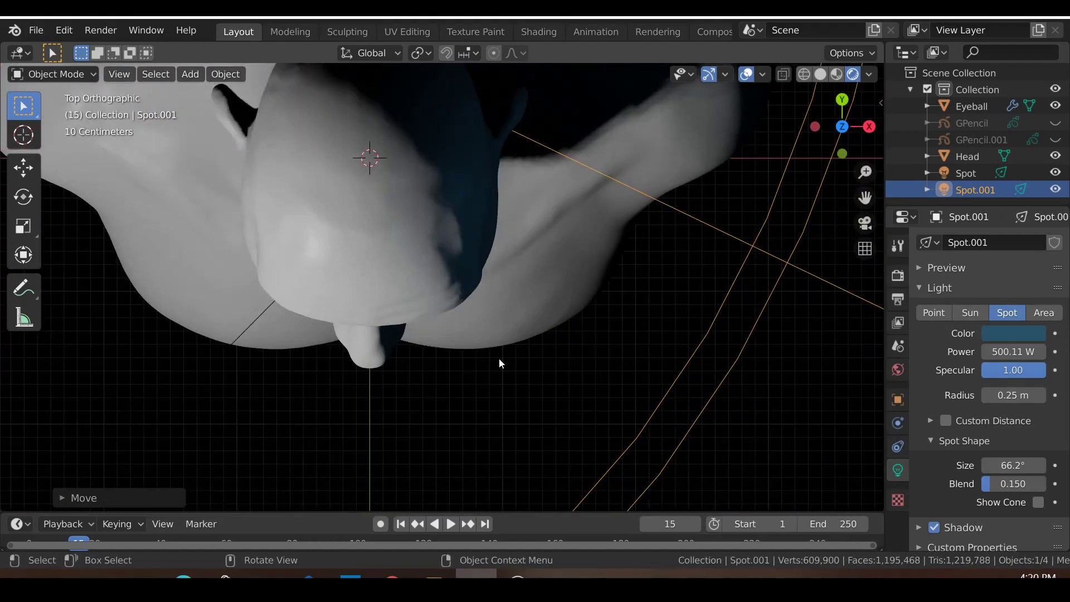
pyautogui.press('r')
pyautogui.click(761, 460)
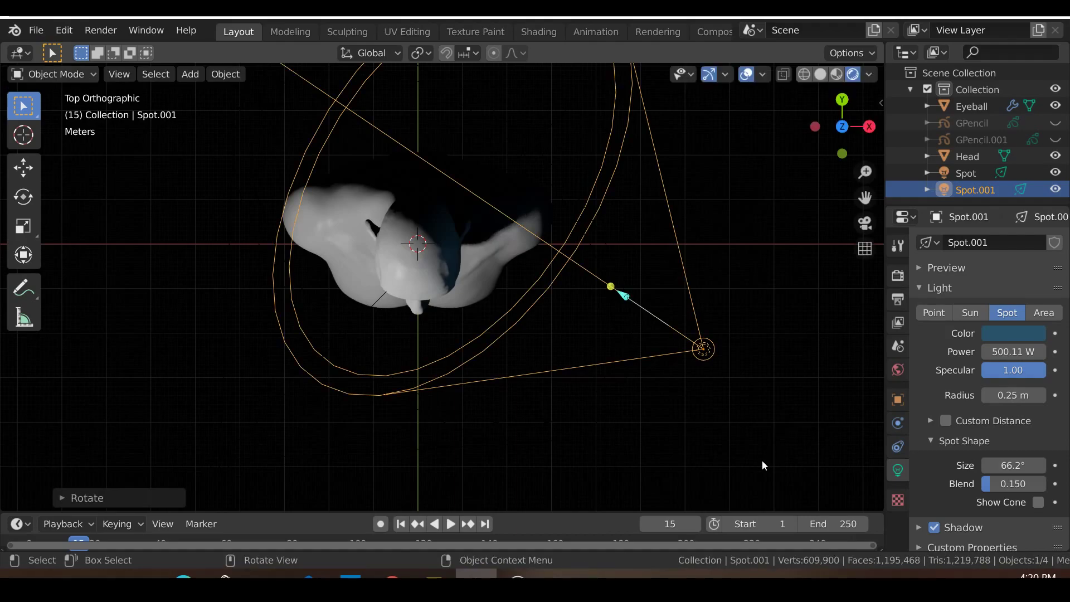
pyautogui.press('g')
pyautogui.click(741, 494)
pyautogui.moveTo(741, 495); pyautogui.dragTo(534, 334, button='middle')
pyautogui.scroll(5, 698, 342)
pyautogui.press('KP_1')
pyautogui.scroll(3, 534, 333)
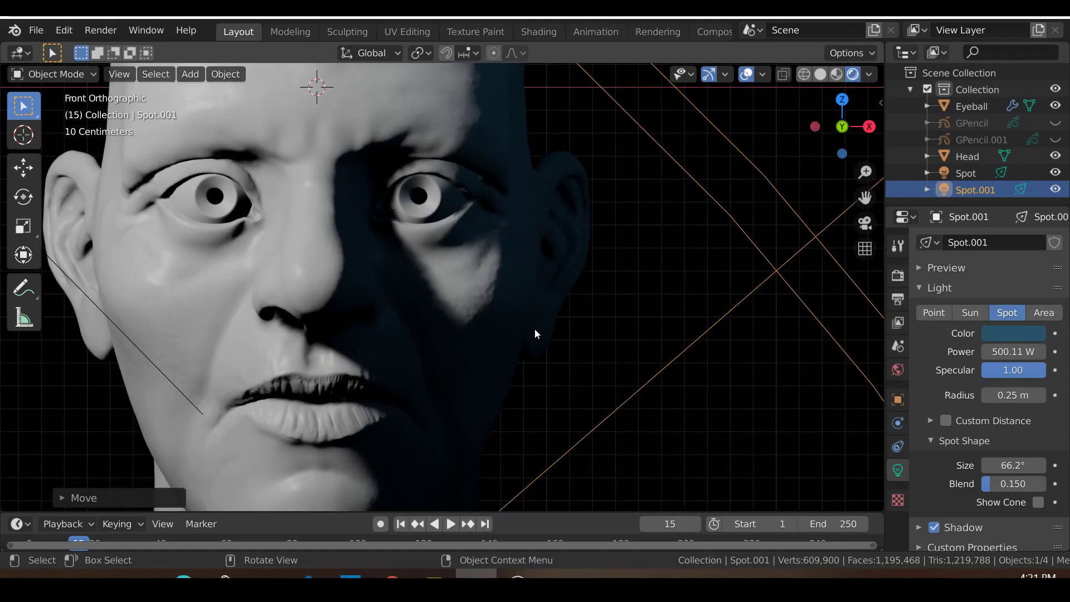
# Place the 3D cursor behind the bust's upper back and add a point light there
pyautogui.scroll(-5, 534, 329)
pyautogui.press('KP_8')
pyautogui.press('KP_4')
pyautogui.moveTo(271, 366)
pyautogui.mouseDown(button='middle')
pyautogui.moveTo(250, 375)
pyautogui.moveTo(413, 374)
pyautogui.moveTo(256, 382)
pyautogui.mouseUp(button='middle')
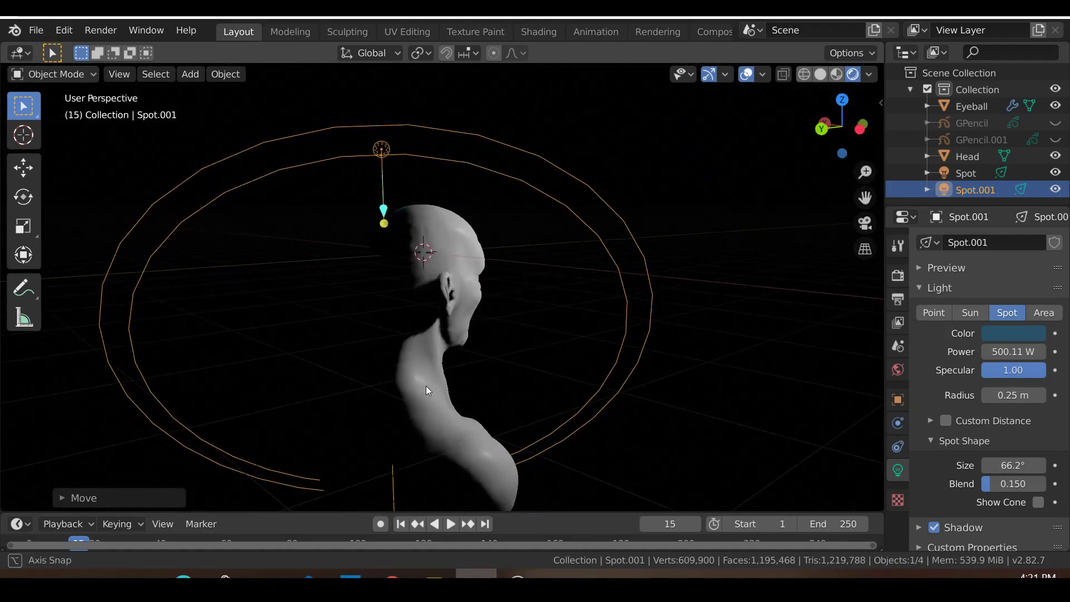
pyautogui.moveTo(425, 385); pyautogui.dragTo(143, 150, button='middle')
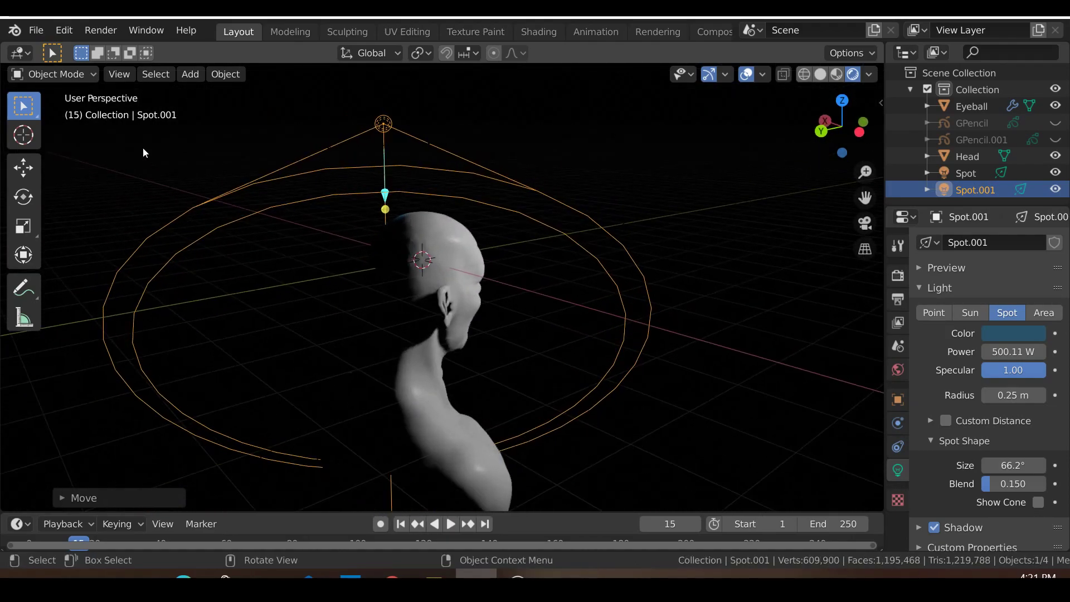
pyautogui.click(31, 133)
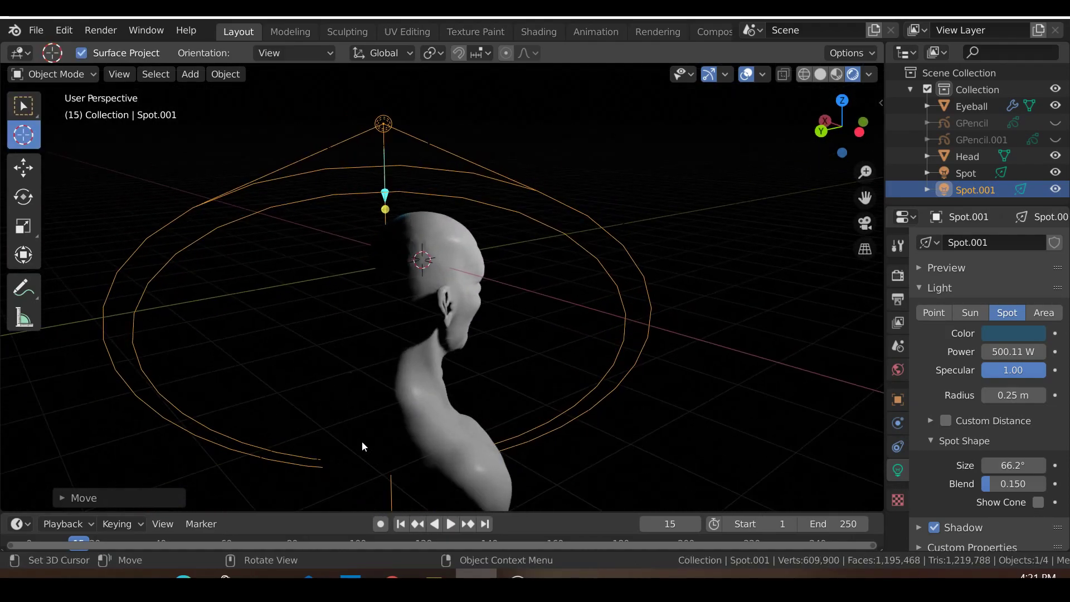
pyautogui.click(367, 412)
pyautogui.click(183, 78)
pyautogui.moveTo(268, 283)
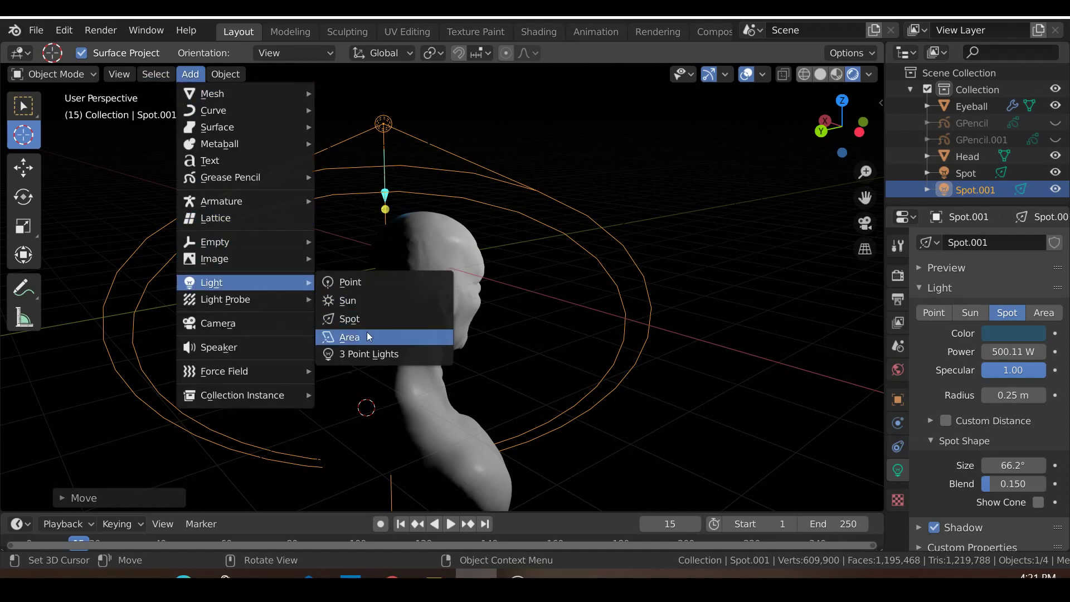
pyautogui.click(350, 283)
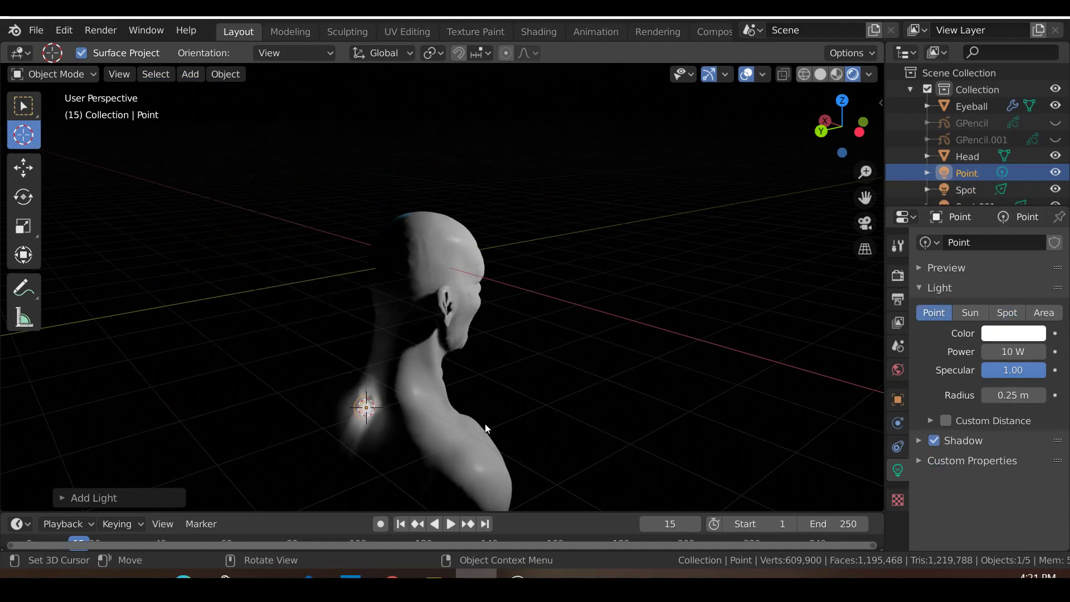
# Move the point light farther behind the bust and set its power to 2500 W
pyautogui.moveTo(485, 423); pyautogui.dragTo(396, 380, button='middle')
pyautogui.press('g')
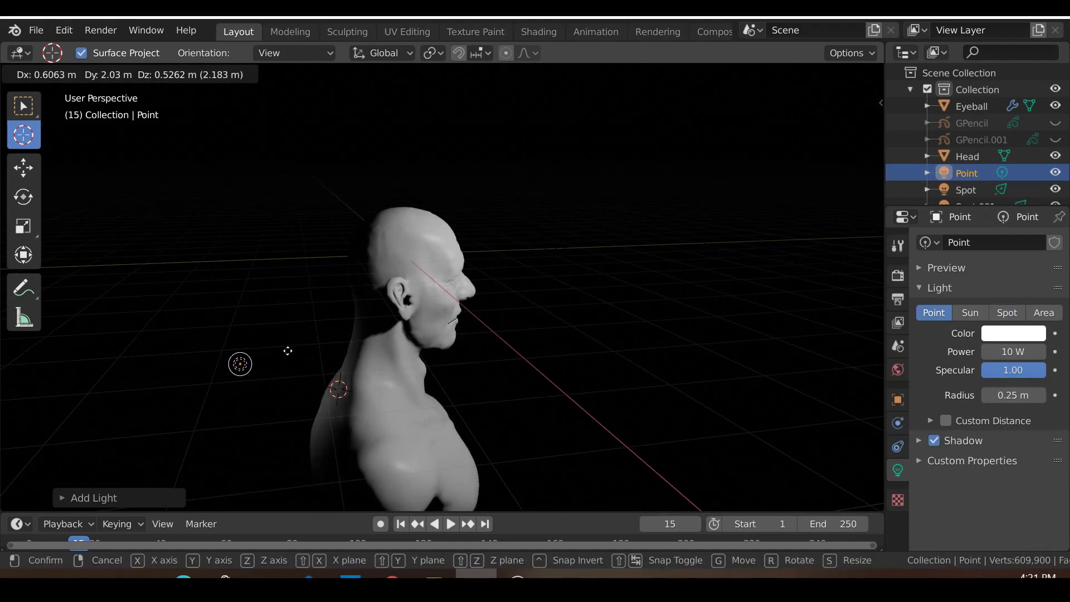
pyautogui.click(285, 348)
pyautogui.click(1006, 351)
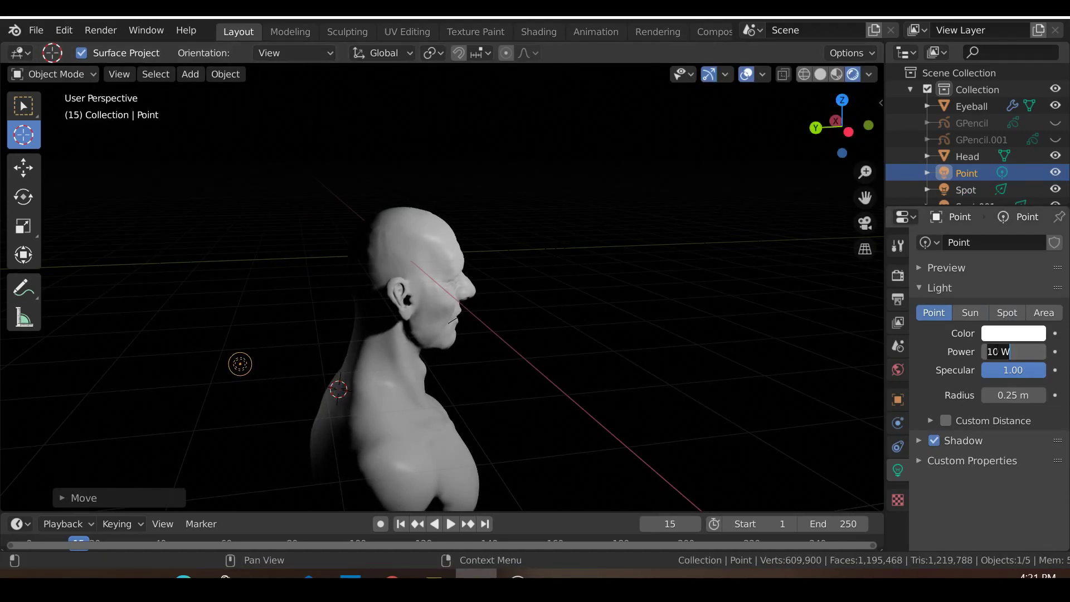
pyautogui.write('2500')
pyautogui.press('Return')
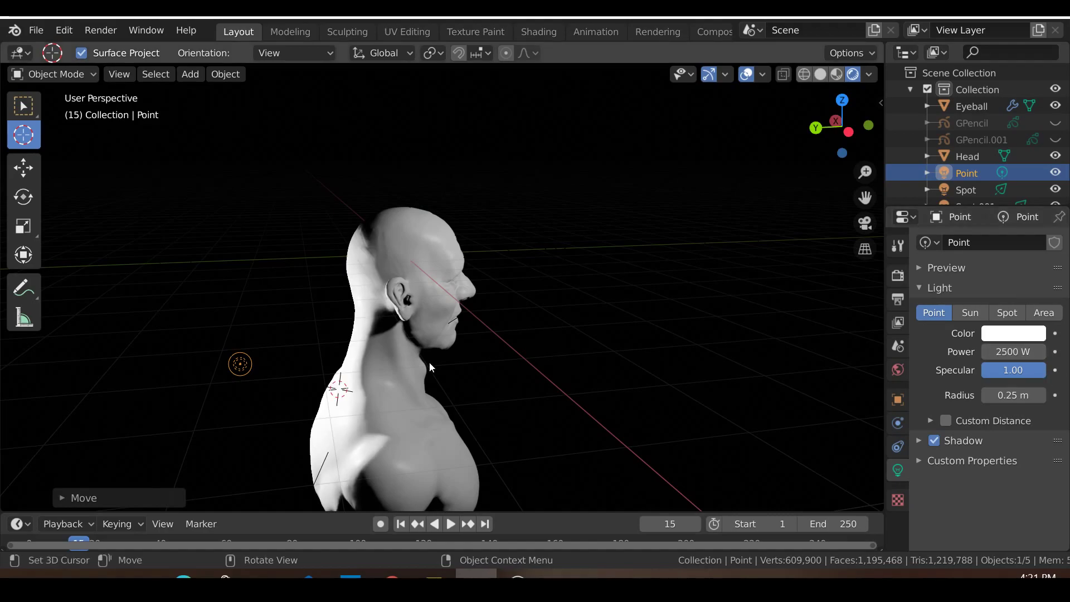
# Reposition the point light in the front view and raise it along the Z axis to head height behind the bust
pyautogui.press('KP_1')
pyautogui.scroll(4, 287, 350)
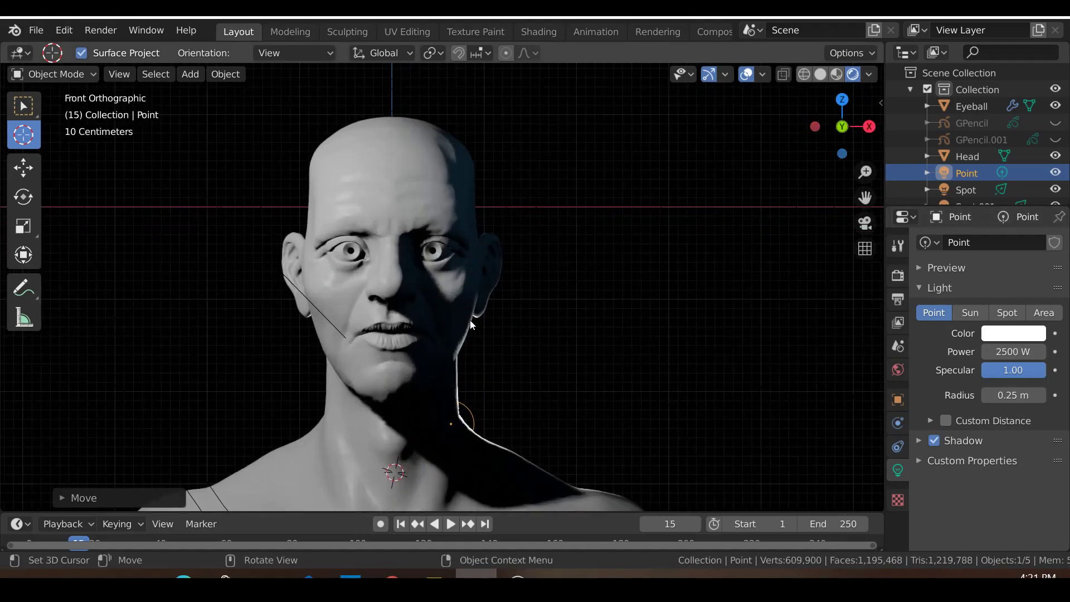
pyautogui.press('g')
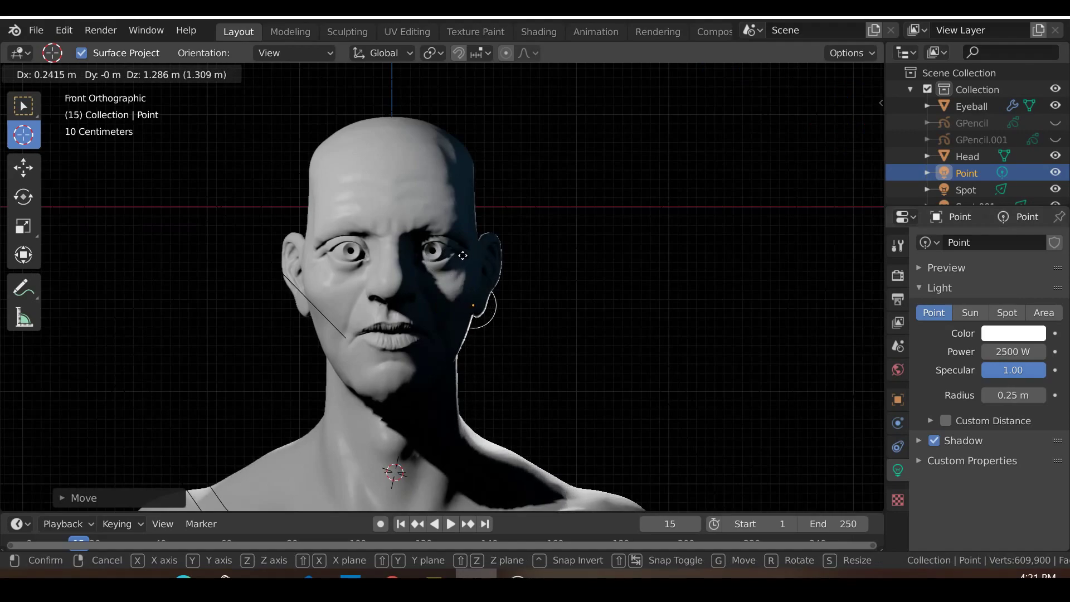
pyautogui.click(440, 335)
pyautogui.moveTo(441, 335); pyautogui.dragTo(380, 382, button='middle')
pyautogui.press('g')
pyautogui.press('z')
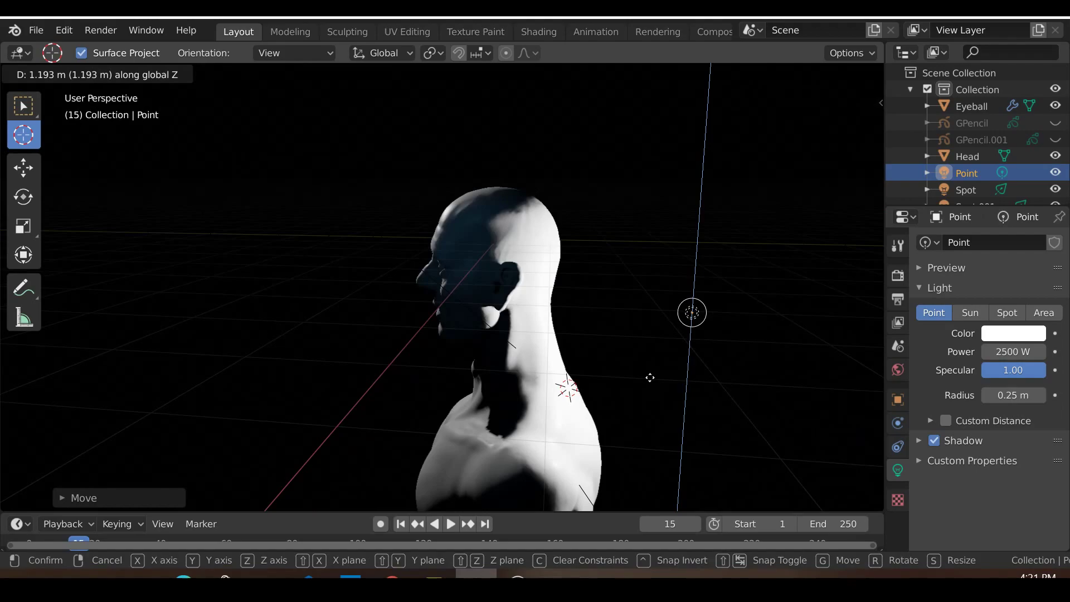
pyautogui.click(653, 340)
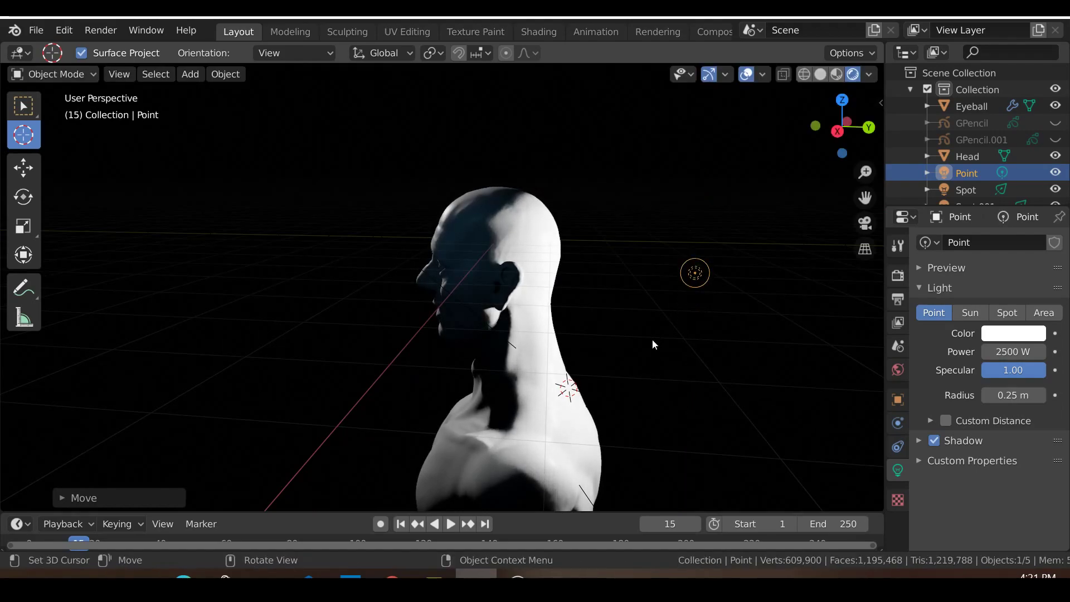
# Adjust the point light's position behind the head in the front view to shape the rim light along the ear and neck
pyautogui.press('KP_1')
pyautogui.scroll(3, 652, 344)
pyautogui.press('g')
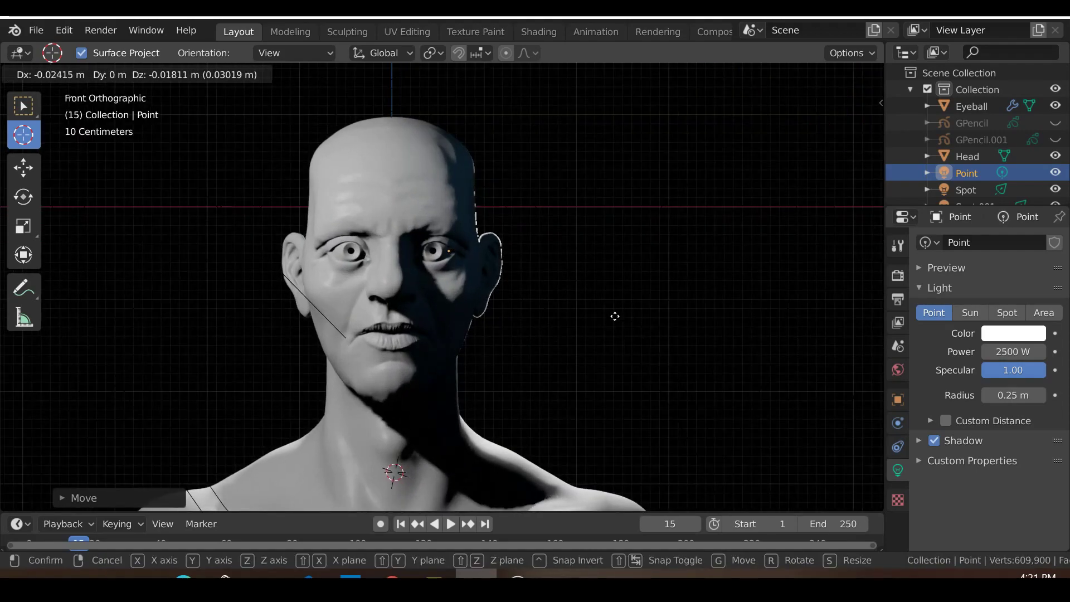
pyautogui.click(478, 269)
pyautogui.press('g')
pyautogui.click(581, 268)
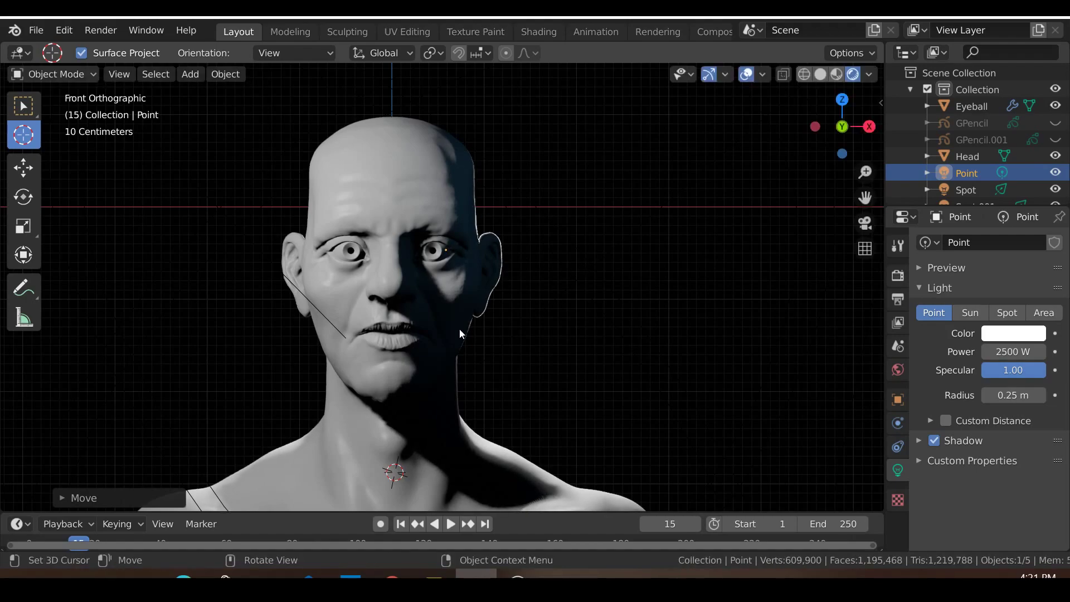
# Examine the rim light along the bust's ear, neck and shoulder in the front view, both close up and from farther away
pyautogui.scroll(-1, 522, 331)
pyautogui.scroll(-1, 487, 335)
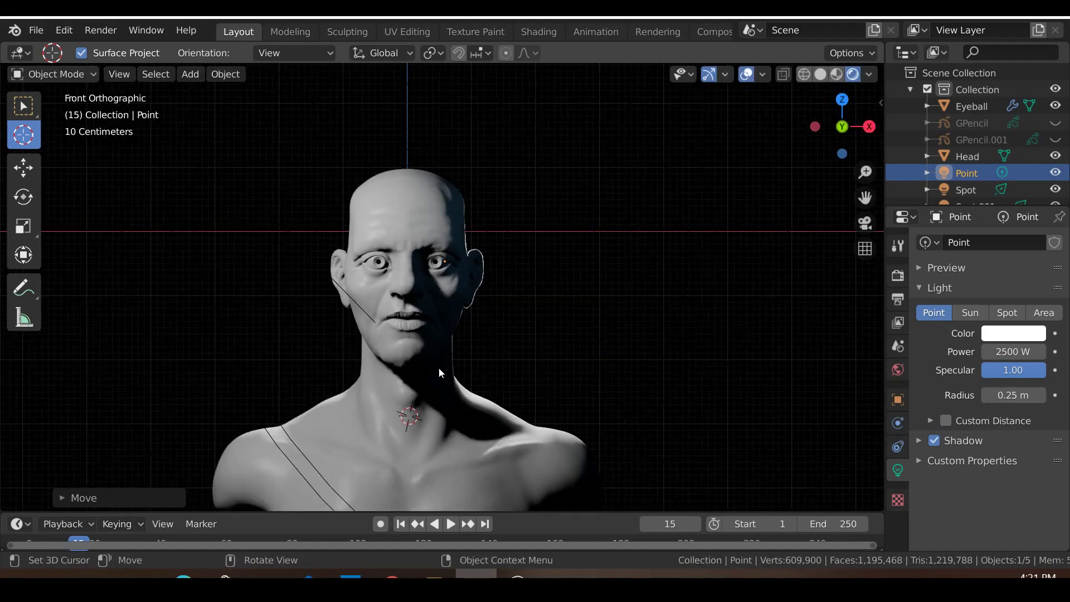
pyautogui.scroll(5, 470, 325)
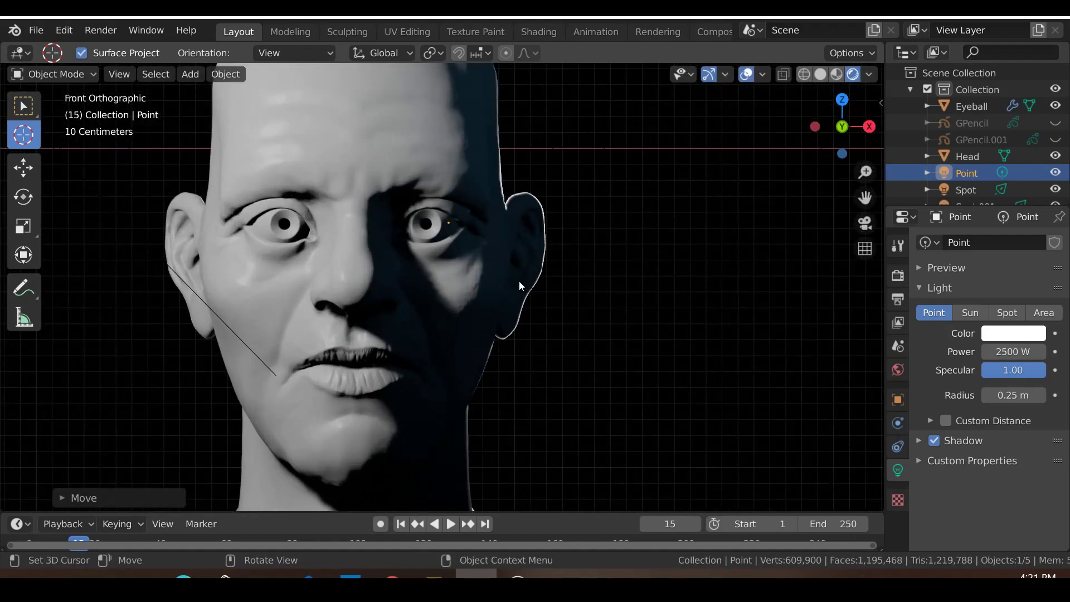
pyautogui.scroll(-3, 486, 332)
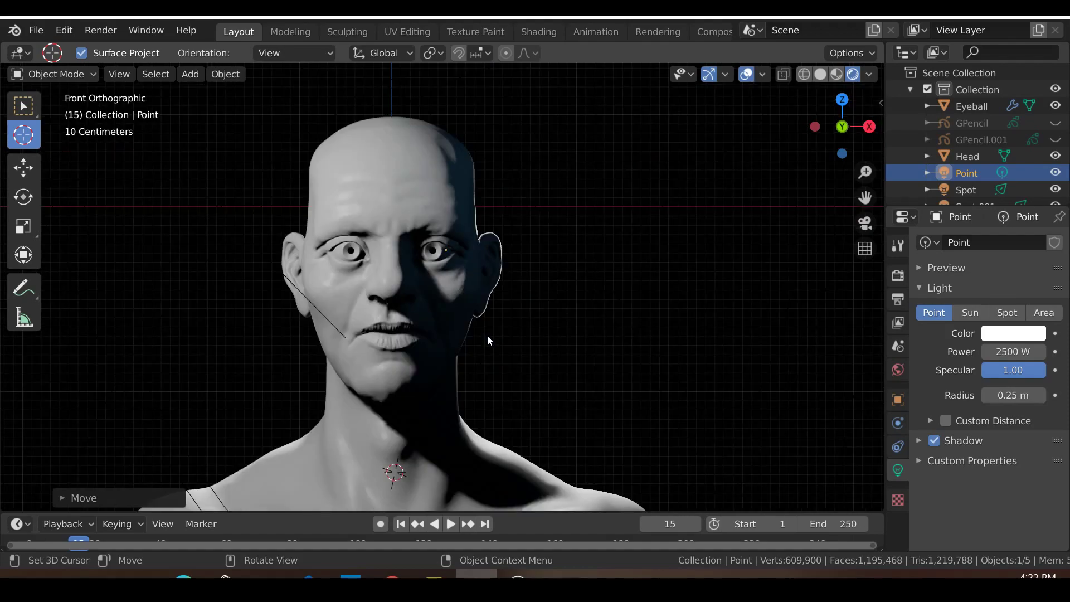
pyautogui.scroll(3, 470, 246)
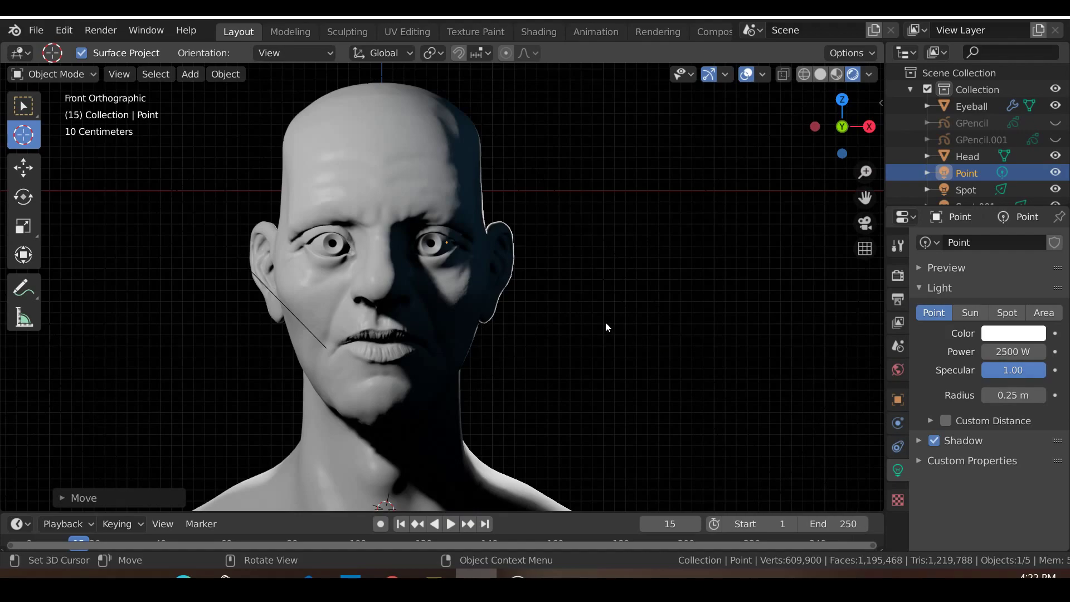
pyautogui.scroll(-5, 605, 322)
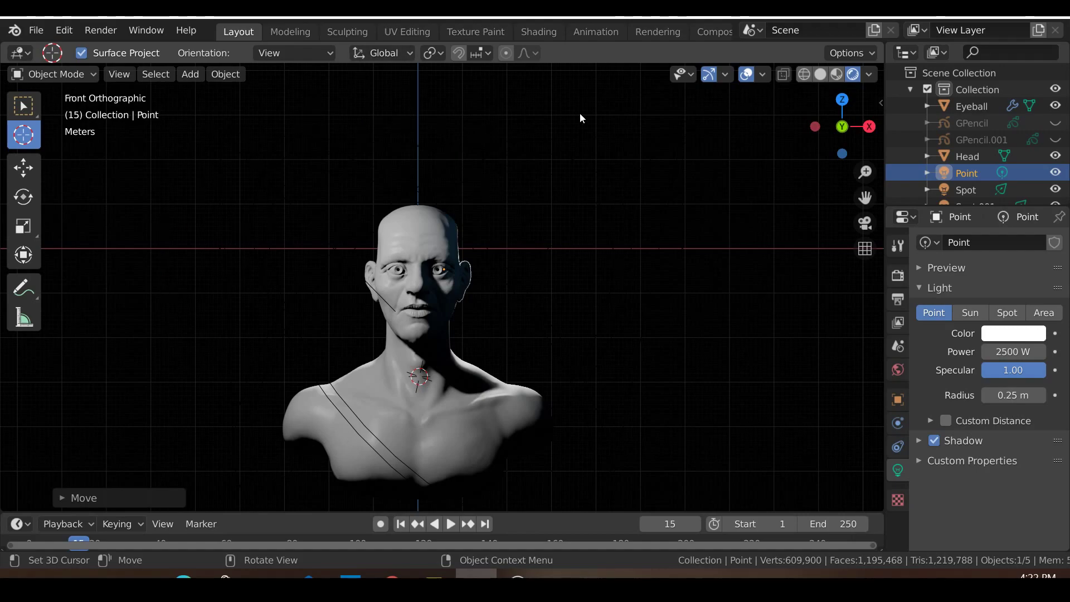
pyautogui.keyDown('shift'); pyautogui.moveTo(701, 348); pyautogui.dragTo(714, 295, button='middle'); pyautogui.keyUp('shift')
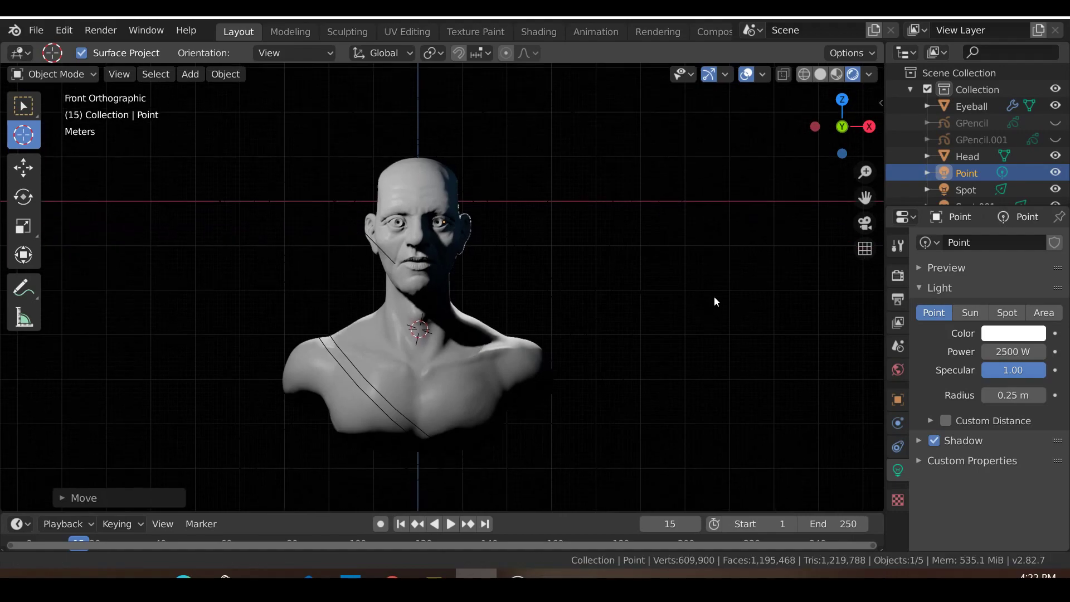
# Add a Volume Scatter shader to the world volume and set its density to 0.001
pyautogui.click(897, 370)
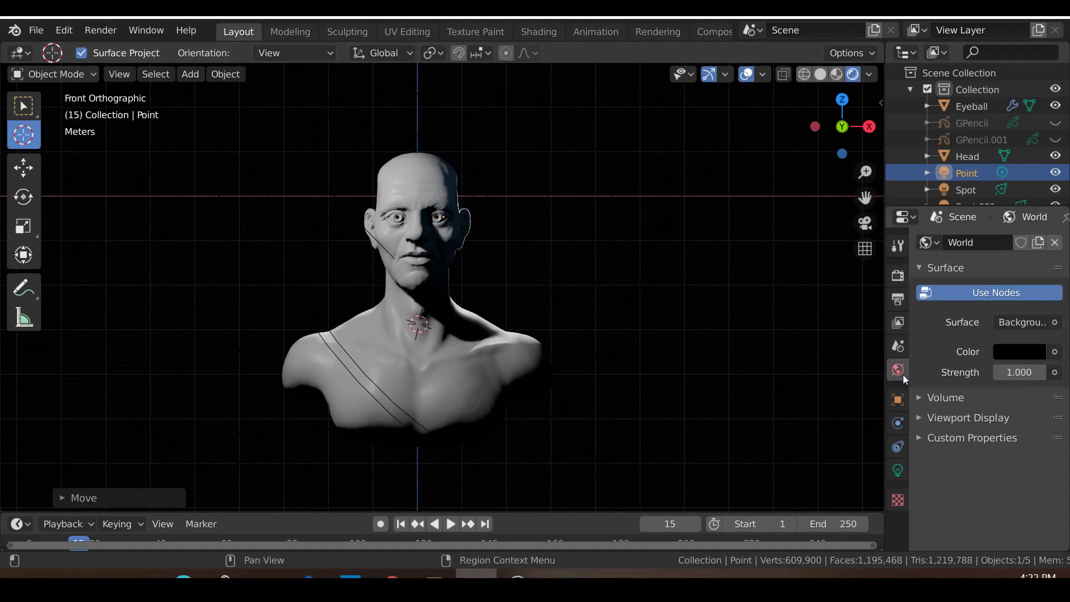
pyautogui.click(951, 399)
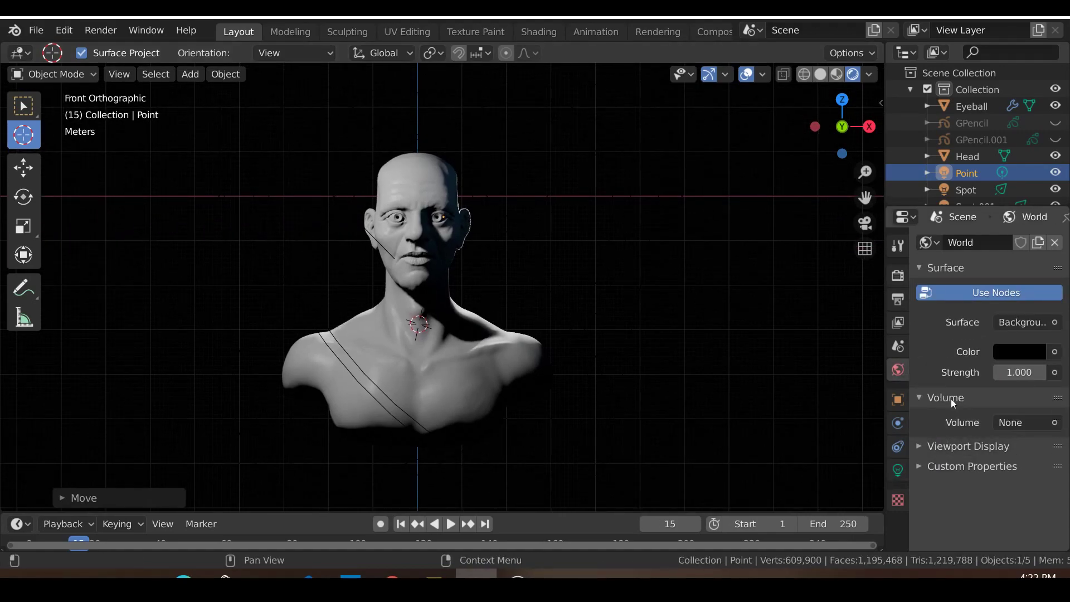
pyautogui.click(1012, 421)
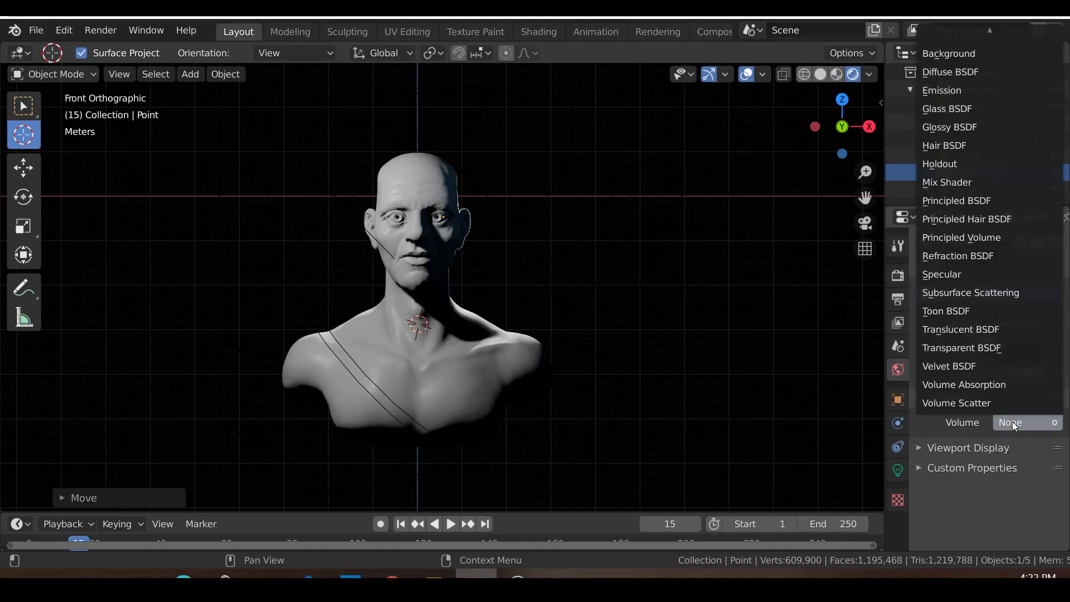
pyautogui.click(988, 401)
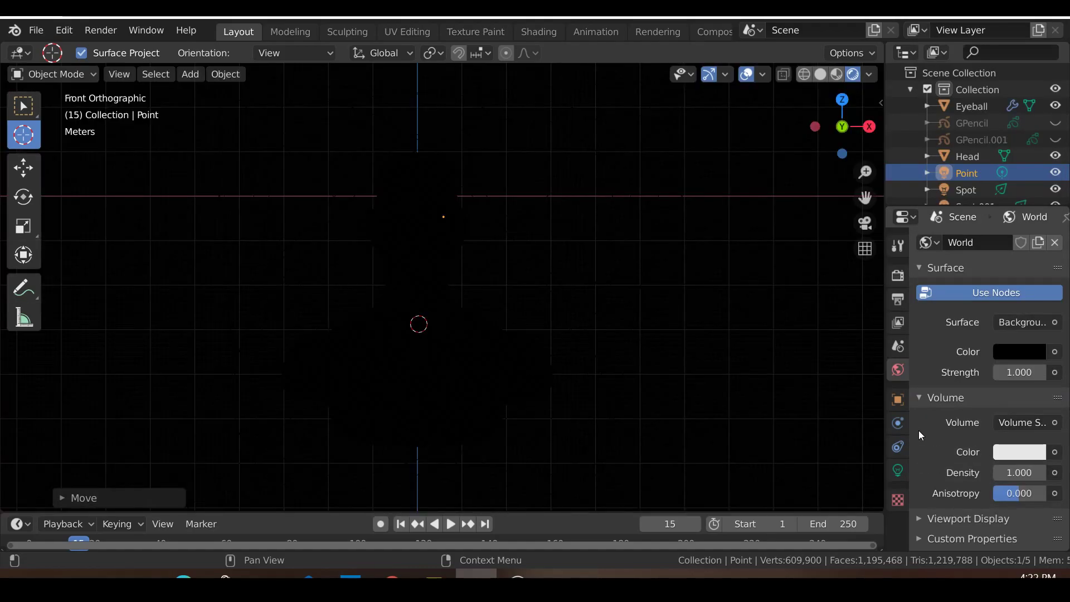
pyautogui.click(1019, 473)
pyautogui.write('0.00')
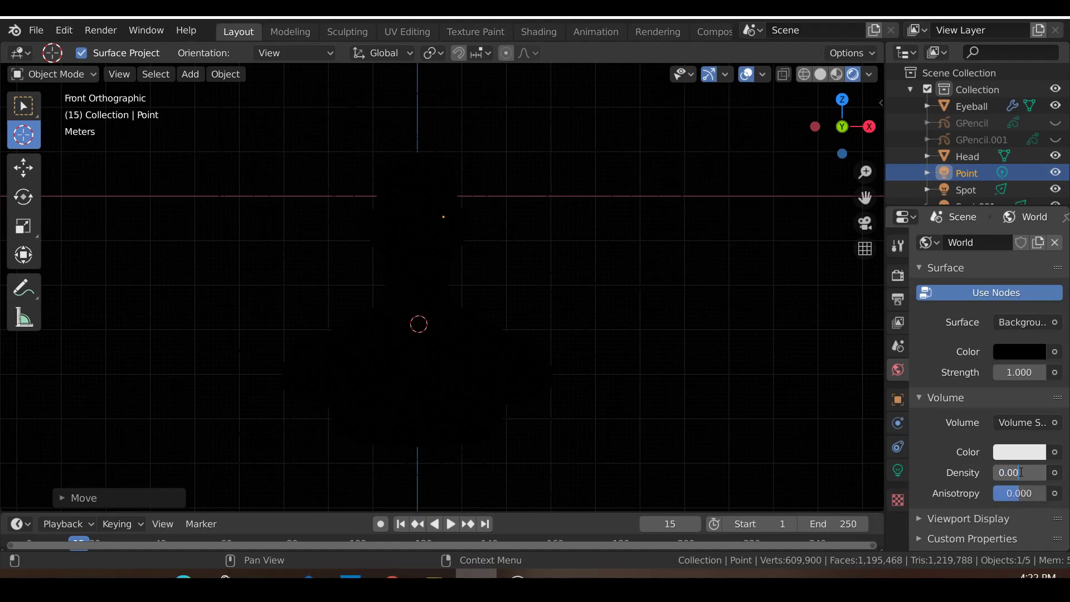
pyautogui.press('Return')
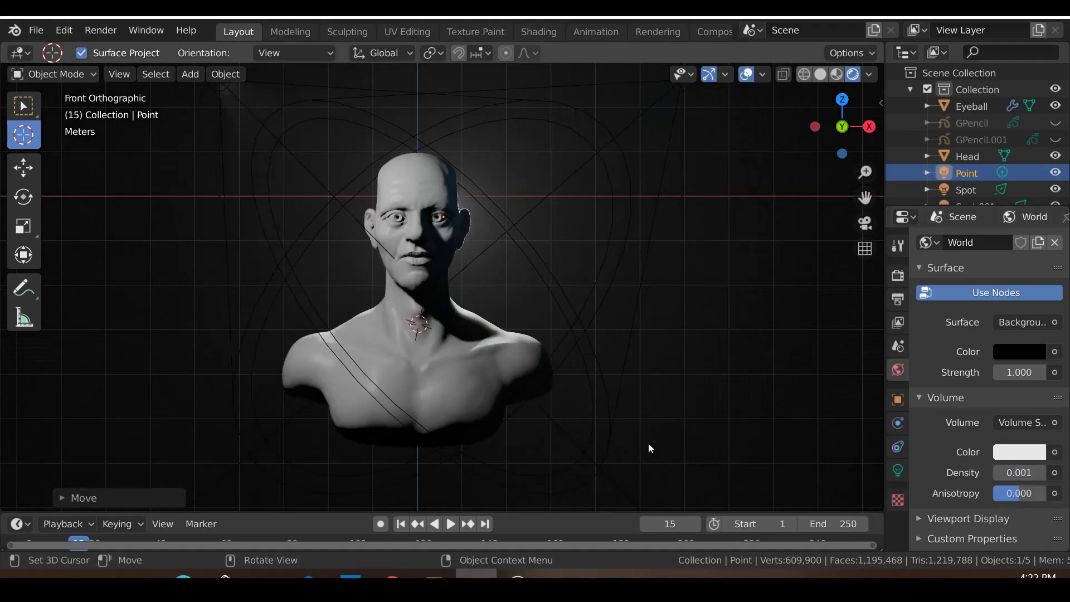
# Inspect the volumetric haze around the bust and the shadow edges on the chin and neck, from the side and the front
pyautogui.scroll(4, 429, 362)
pyautogui.scroll(-2, 429, 363)
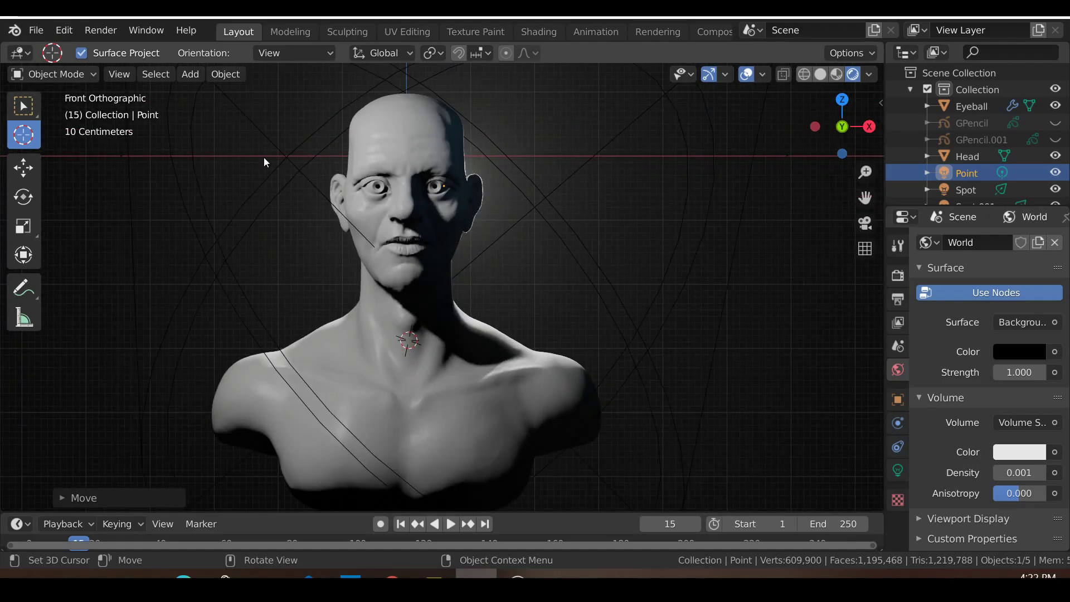
pyautogui.scroll(-5, 420, 250)
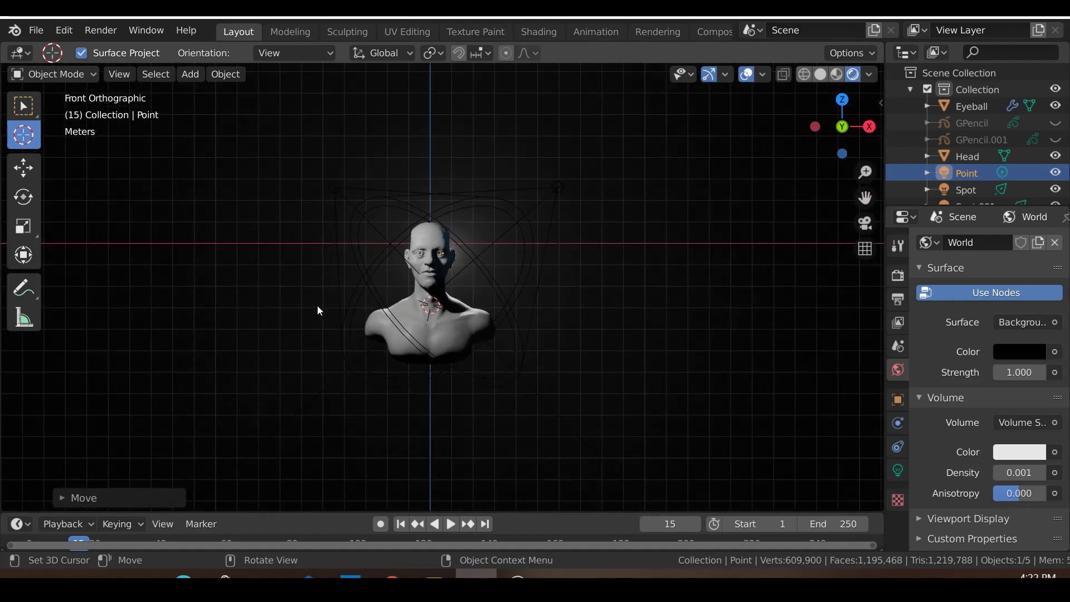
pyautogui.moveTo(317, 305); pyautogui.dragTo(199, 358, button='middle')
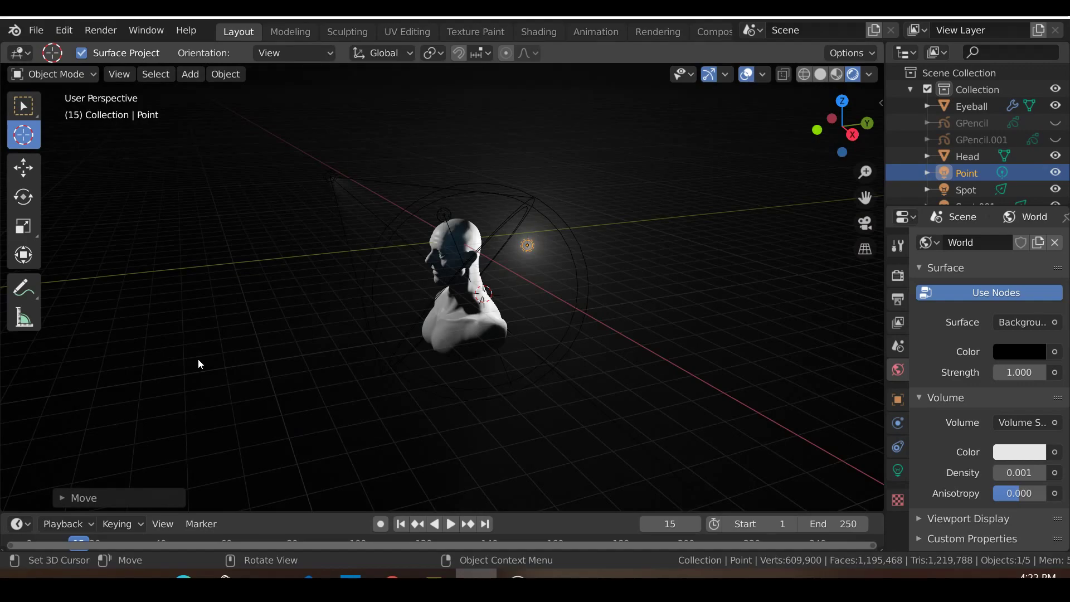
pyautogui.press('KP_1')
pyautogui.scroll(5, 199, 360)
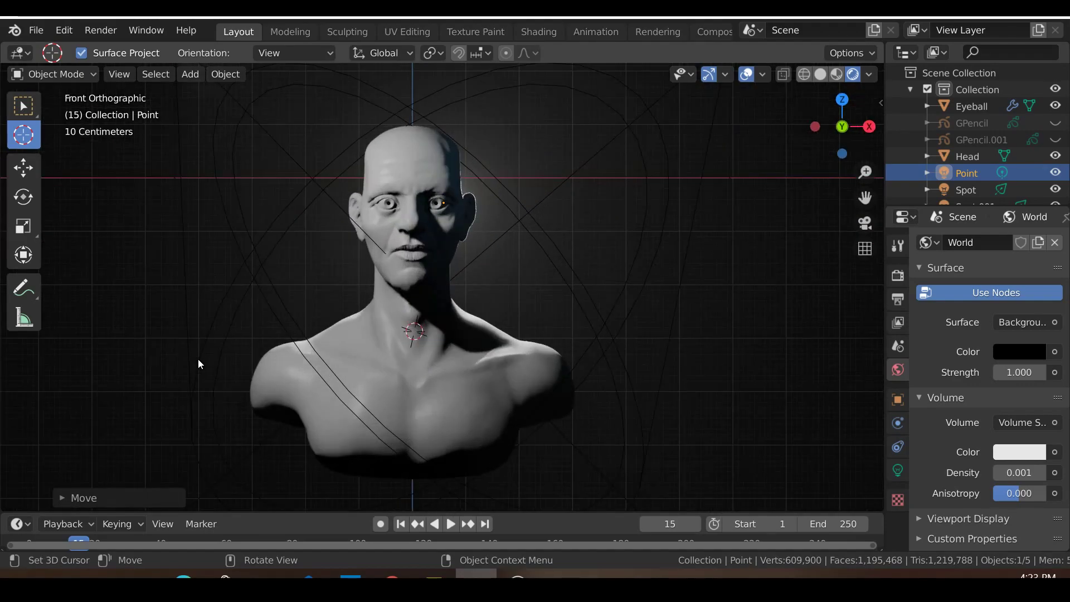
pyautogui.scroll(-2, 198, 359)
pyautogui.scroll(8, 199, 360)
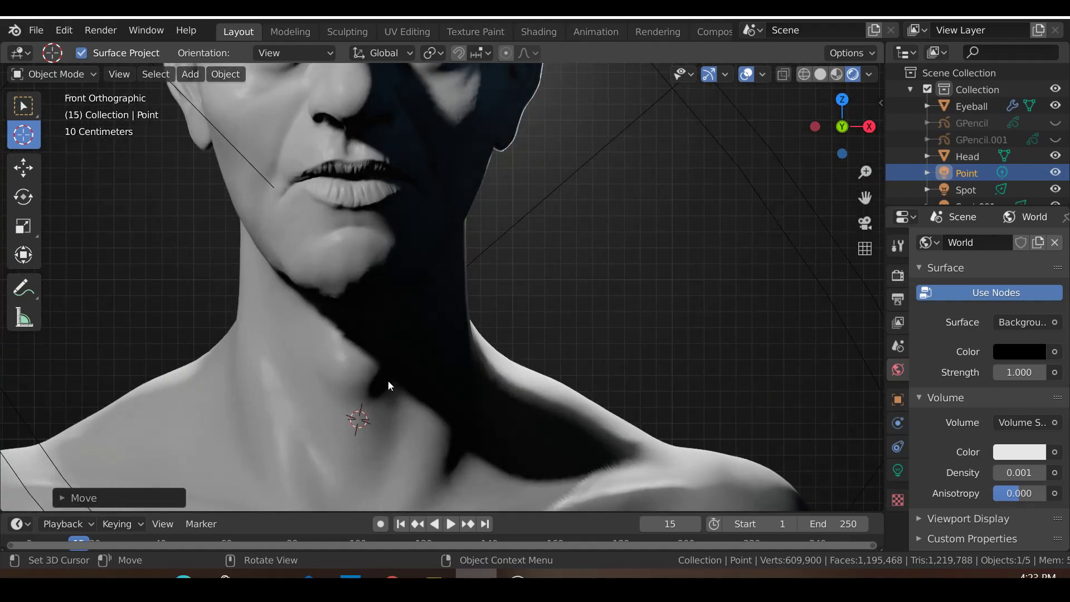
pyautogui.scroll(-1, 313, 313)
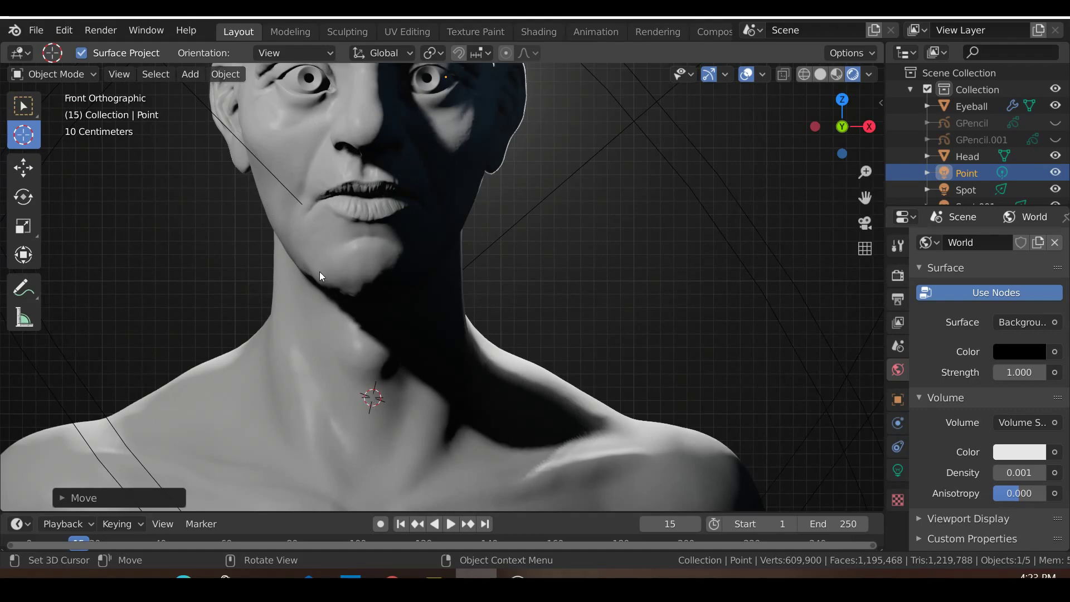
# Set both the viewport and render sampling of the Eevee engine to 256
pyautogui.click(896, 276)
pyautogui.click(897, 300)
pyautogui.click(898, 323)
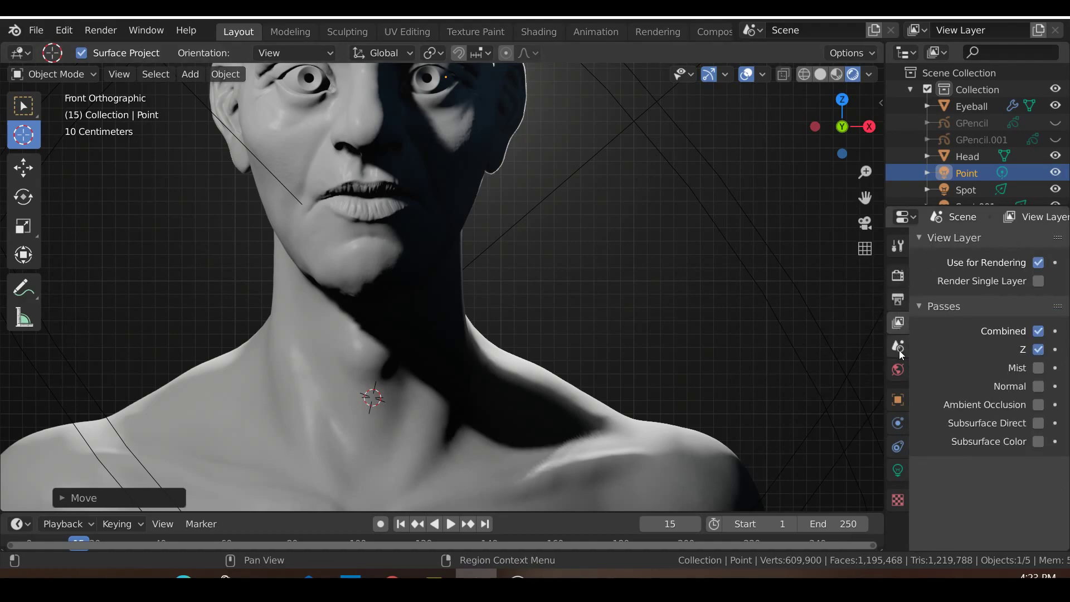
pyautogui.click(895, 279)
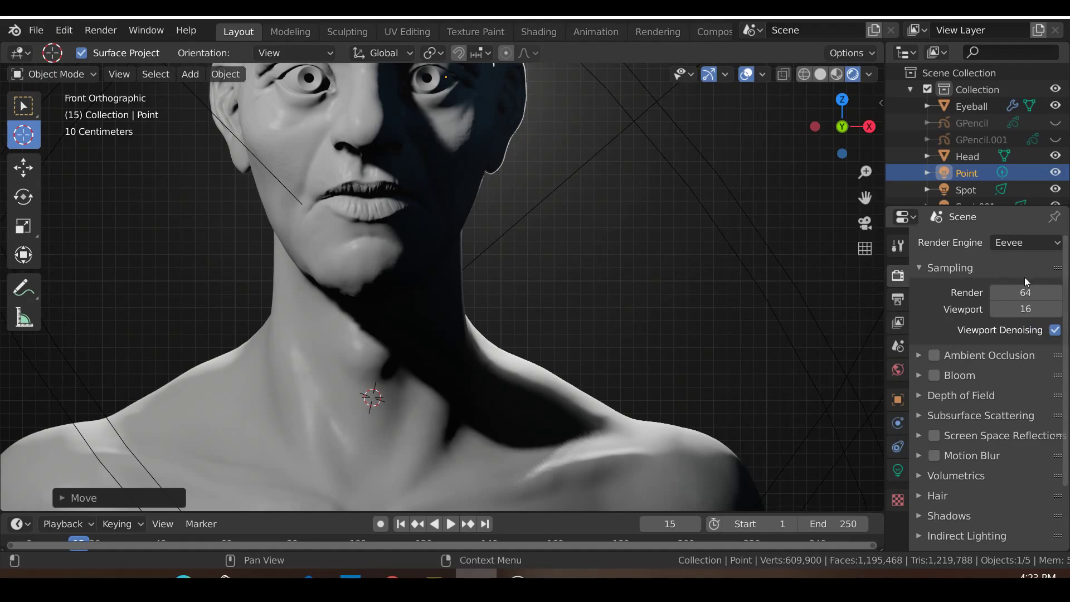
pyautogui.click(1017, 310)
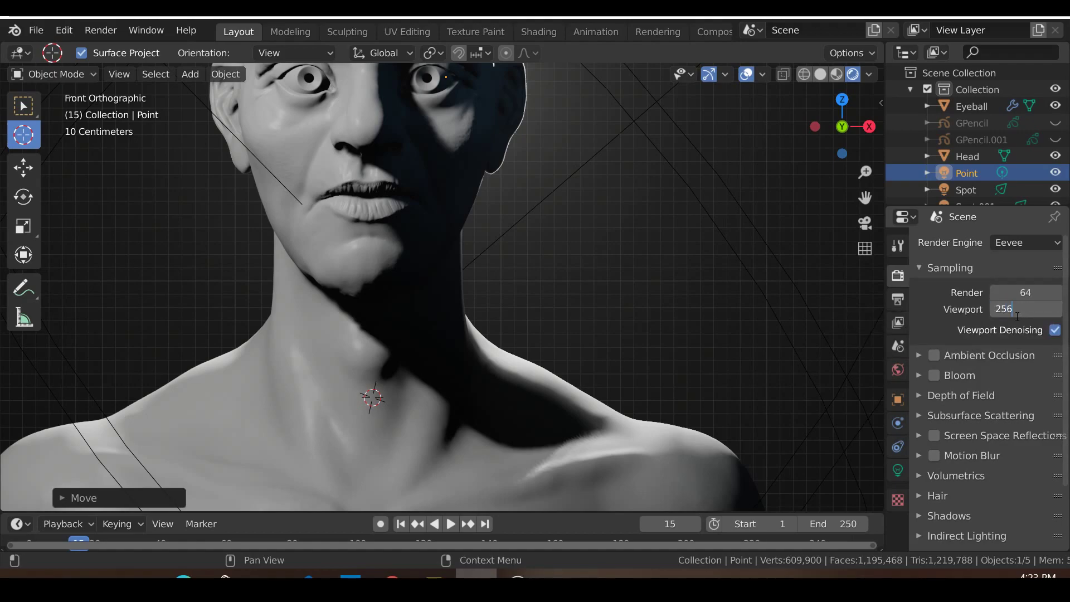
pyautogui.write('256')
pyautogui.press('Return')
pyautogui.click(1019, 293)
pyautogui.write('256')
pyautogui.press('Return')
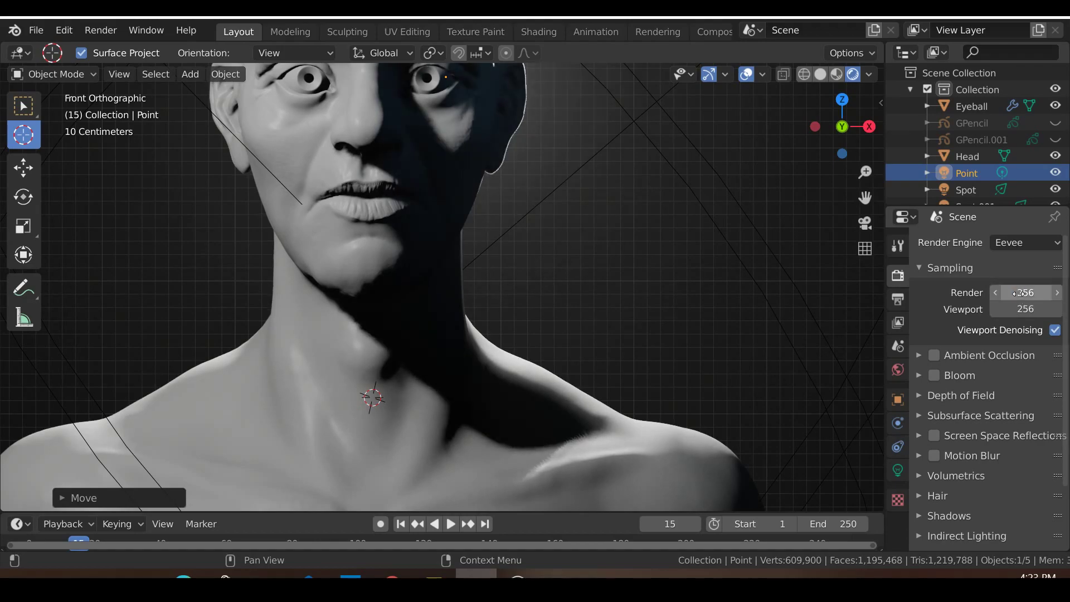
# Enable high bitdepth for the Eevee shadows and set the shadow cube size to 1024px
pyautogui.scroll(1, 312, 330)
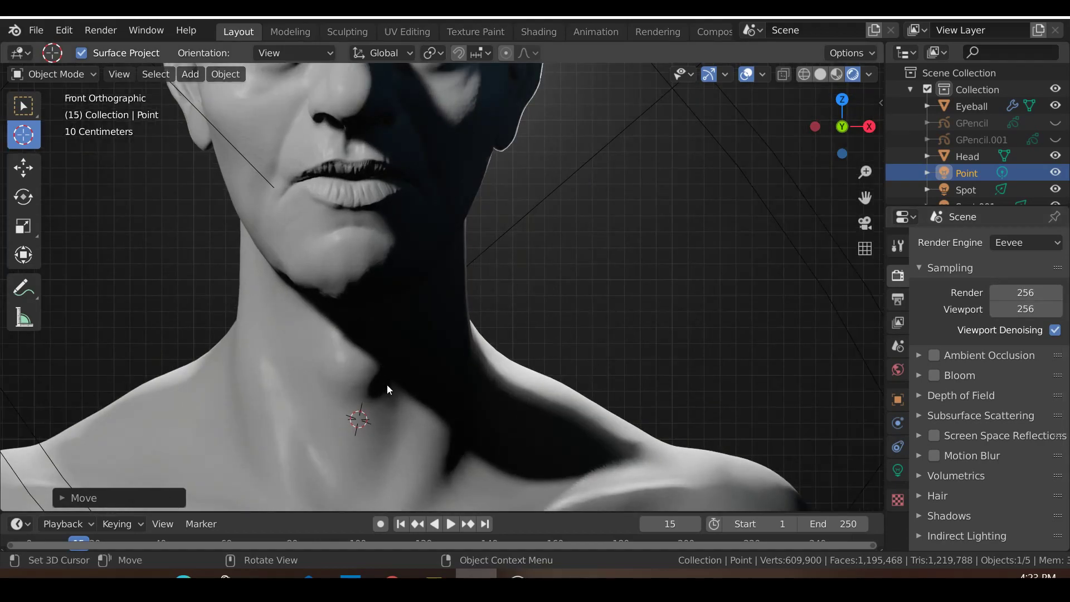
pyautogui.scroll(-3, 955, 452)
pyautogui.click(944, 441)
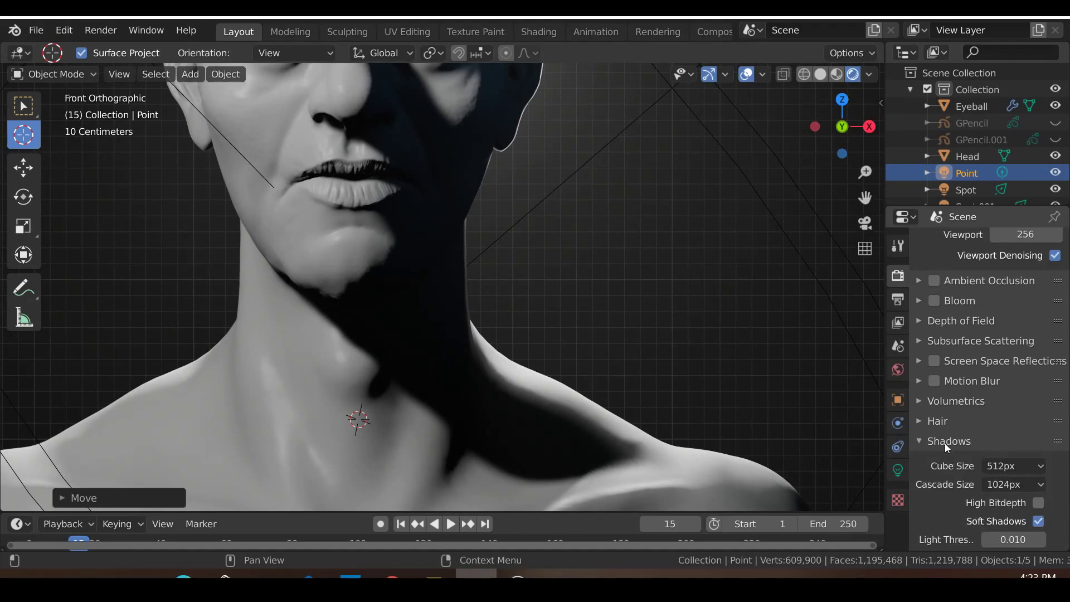
pyautogui.scroll(-4, 944, 443)
pyautogui.click(1035, 414)
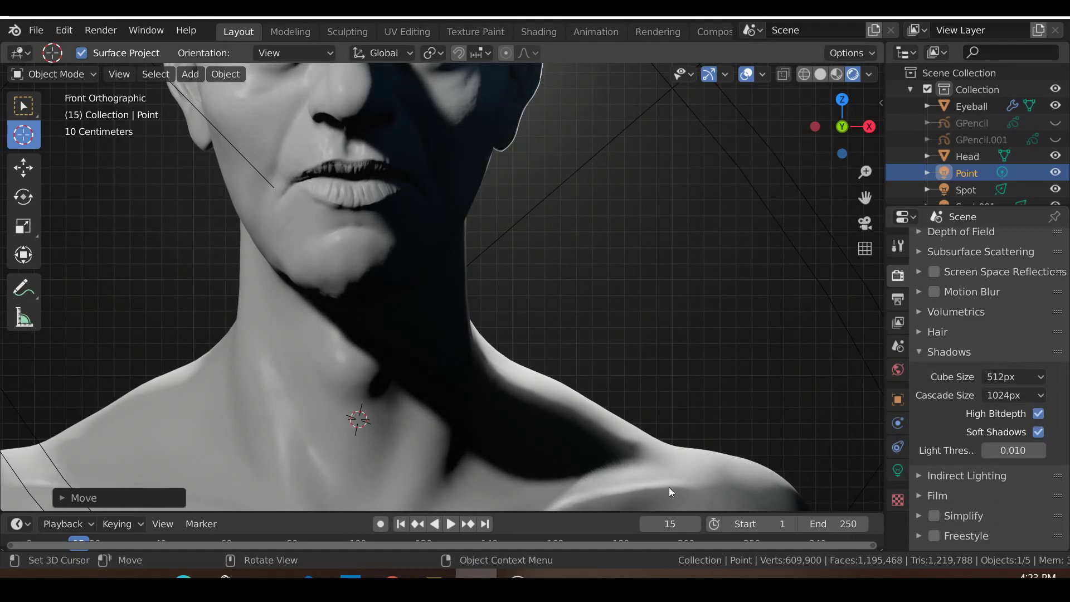
pyautogui.click(996, 382)
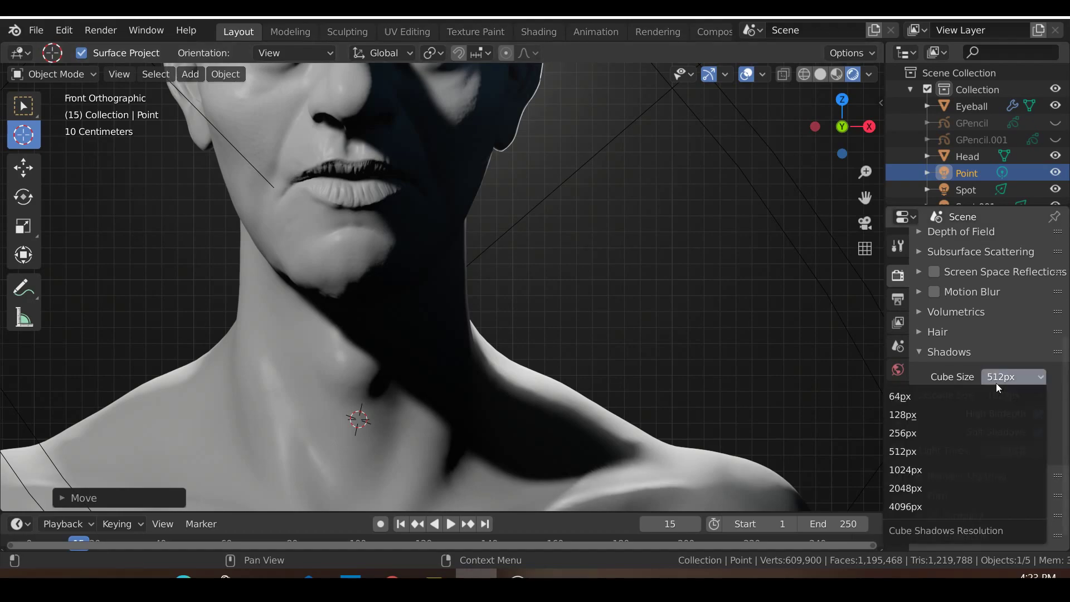
pyautogui.click(925, 471)
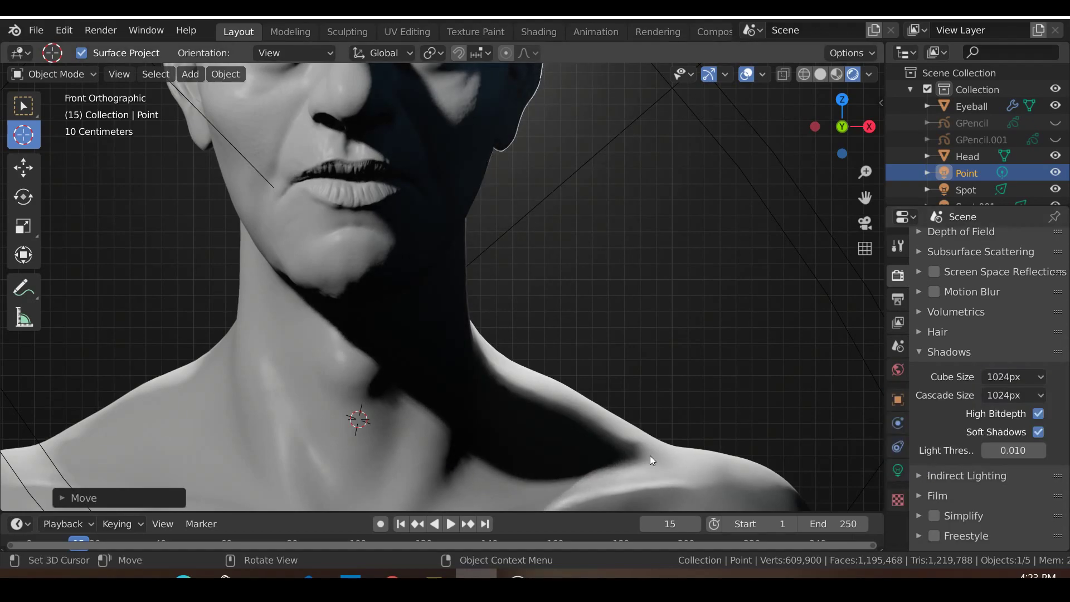
# Select the blue fill spot light, Spot.001, and enable contact shadows for it
pyautogui.scroll(-3, 658, 418)
pyautogui.scroll(6, 479, 360)
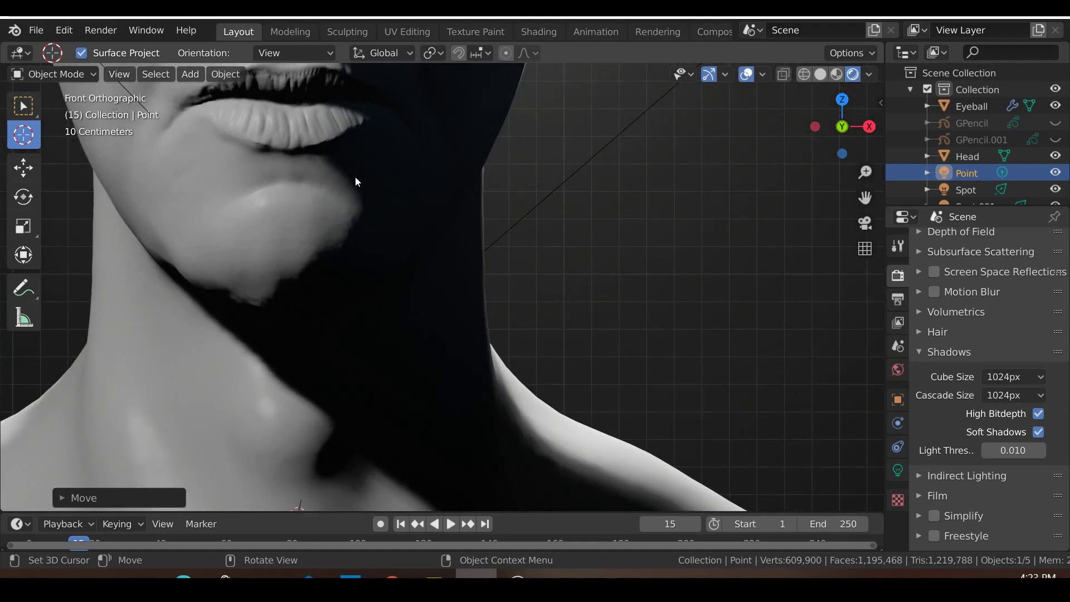
pyautogui.scroll(-2, 430, 412)
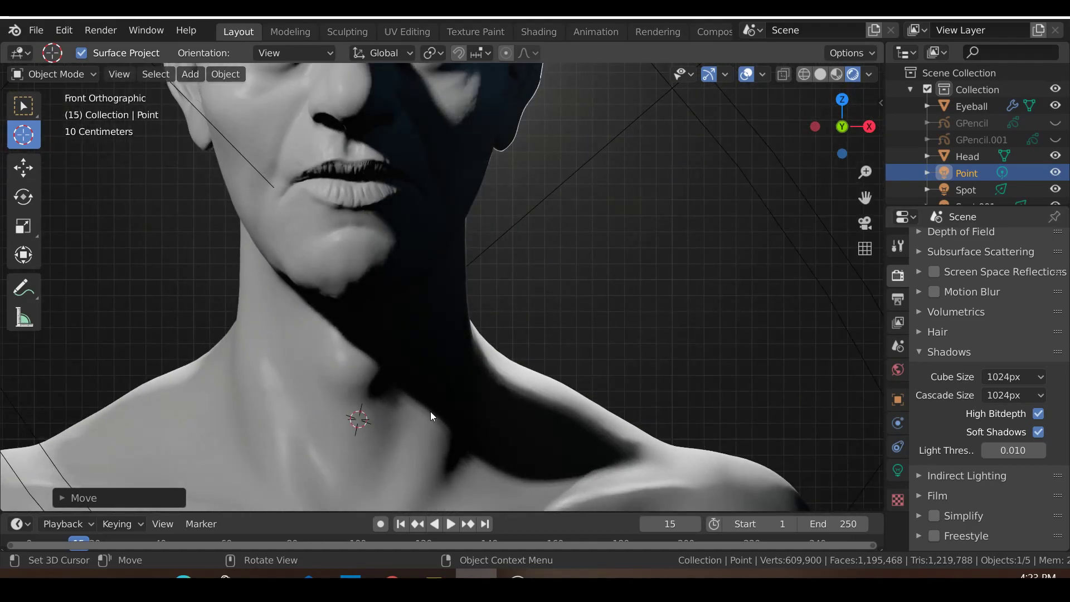
pyautogui.scroll(-1, 998, 491)
pyautogui.scroll(-7, 486, 369)
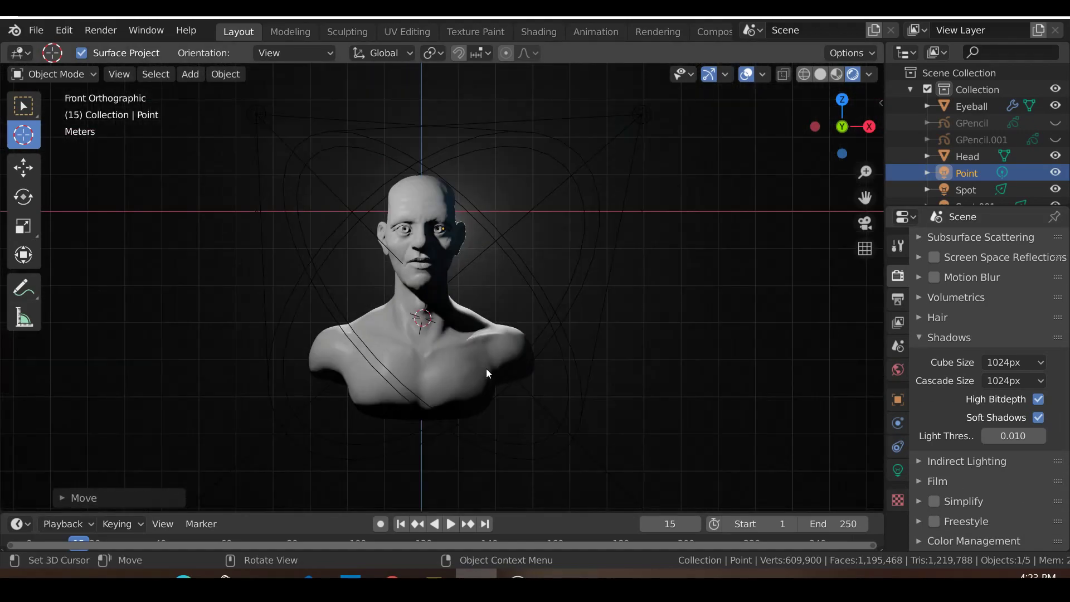
pyautogui.click(1002, 190)
pyautogui.press('w')
pyautogui.click(617, 140)
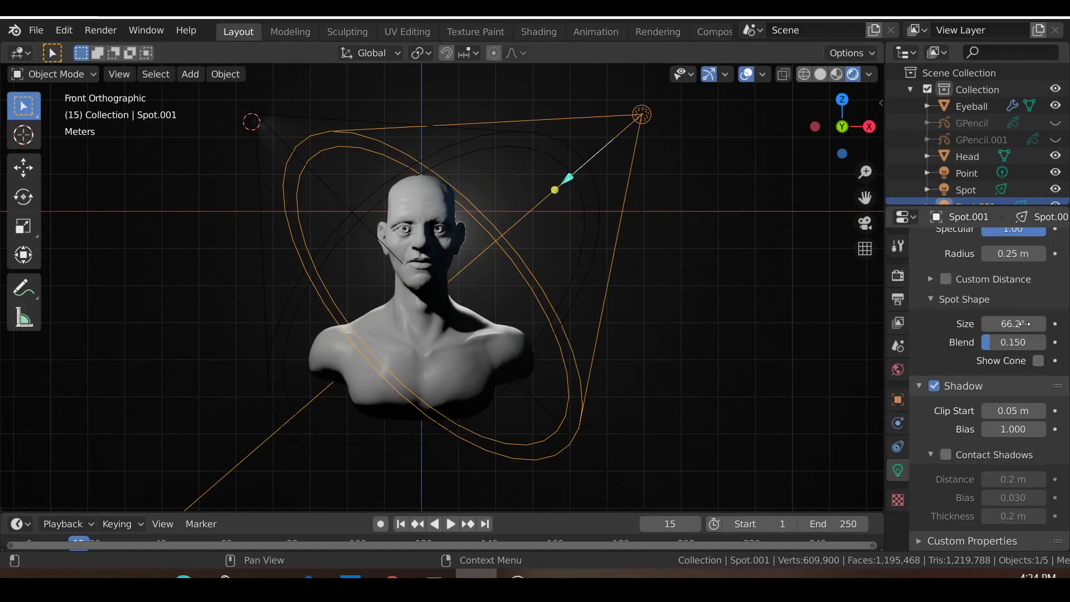
# Select the point light behind the bust, enable its contact shadows, and check the shadows on the face in the front view
pyautogui.moveTo(221, 307); pyautogui.dragTo(396, 346, button='middle')
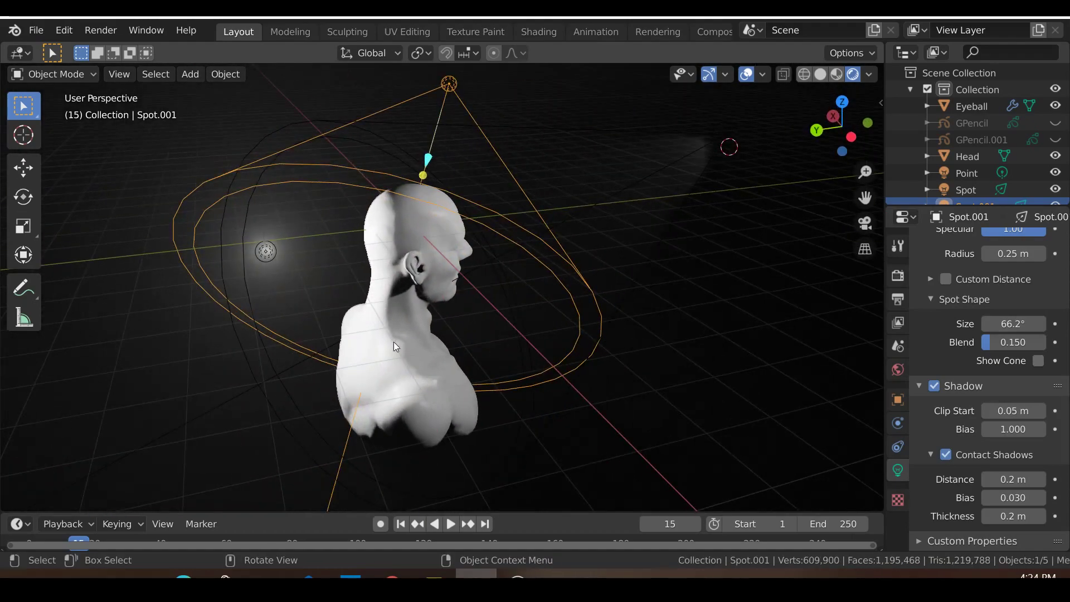
pyautogui.click(266, 252)
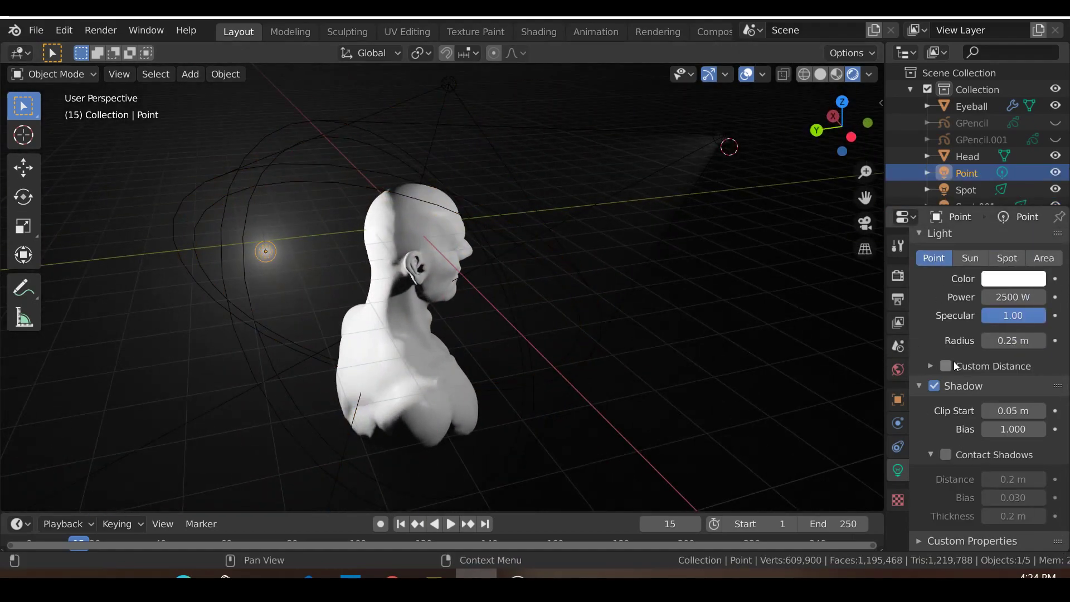
pyautogui.click(946, 453)
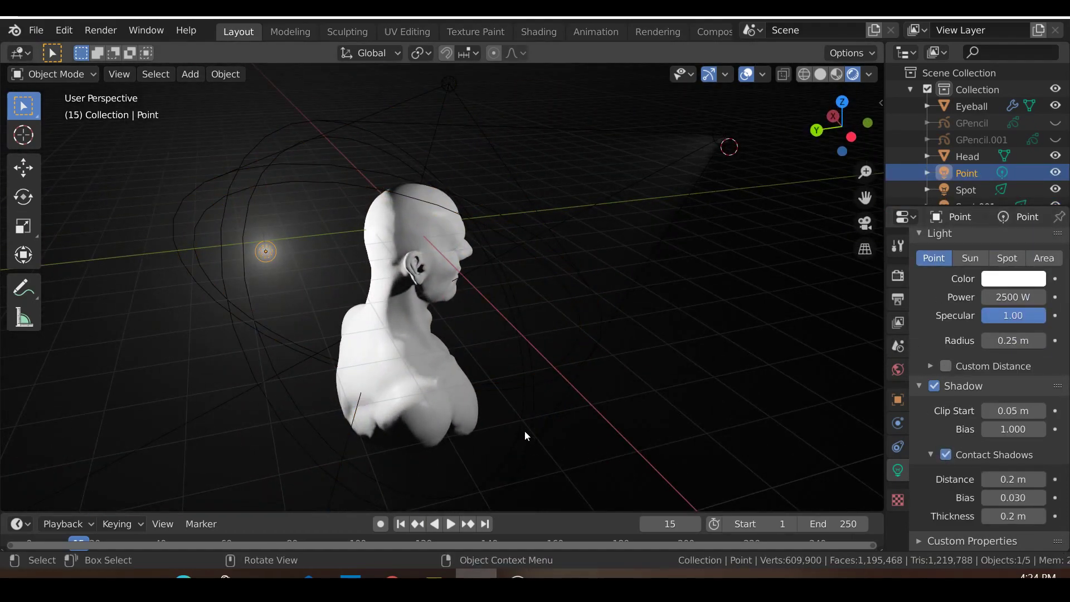
pyautogui.press('KP_1')
pyautogui.scroll(4, 522, 423)
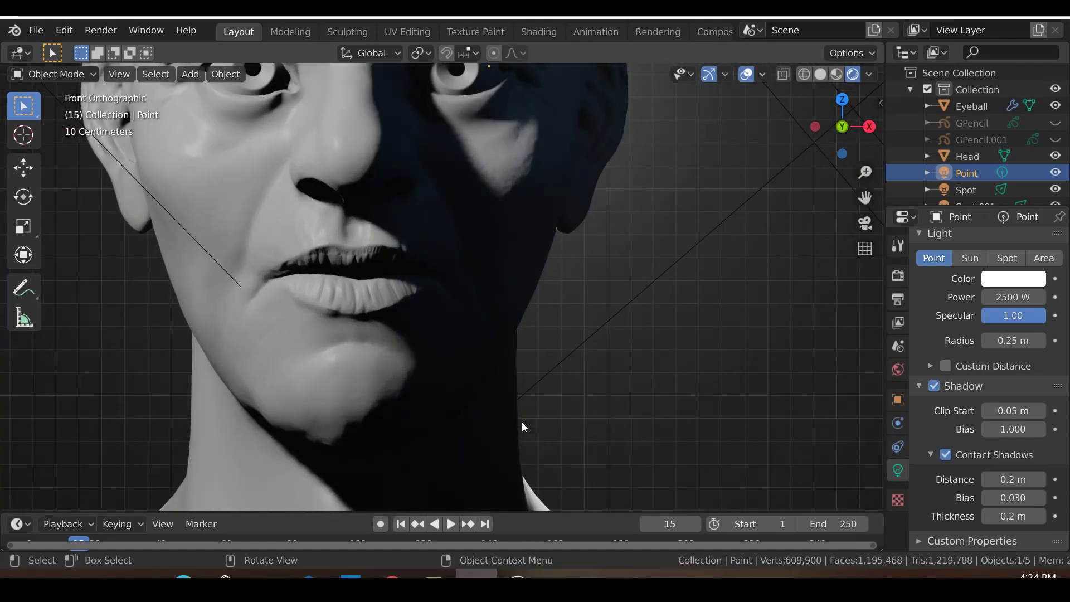
# Select the eyeballs, assign them a new material, and name it "eyes"
pyautogui.scroll(-4, 499, 347)
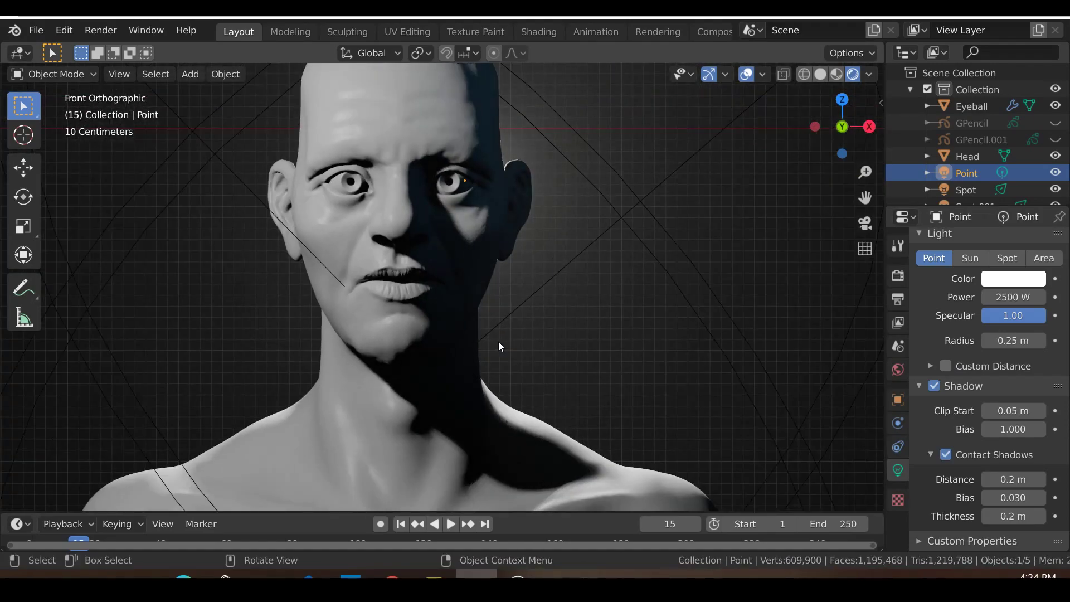
pyautogui.scroll(-4, 498, 344)
pyautogui.scroll(6, 370, 336)
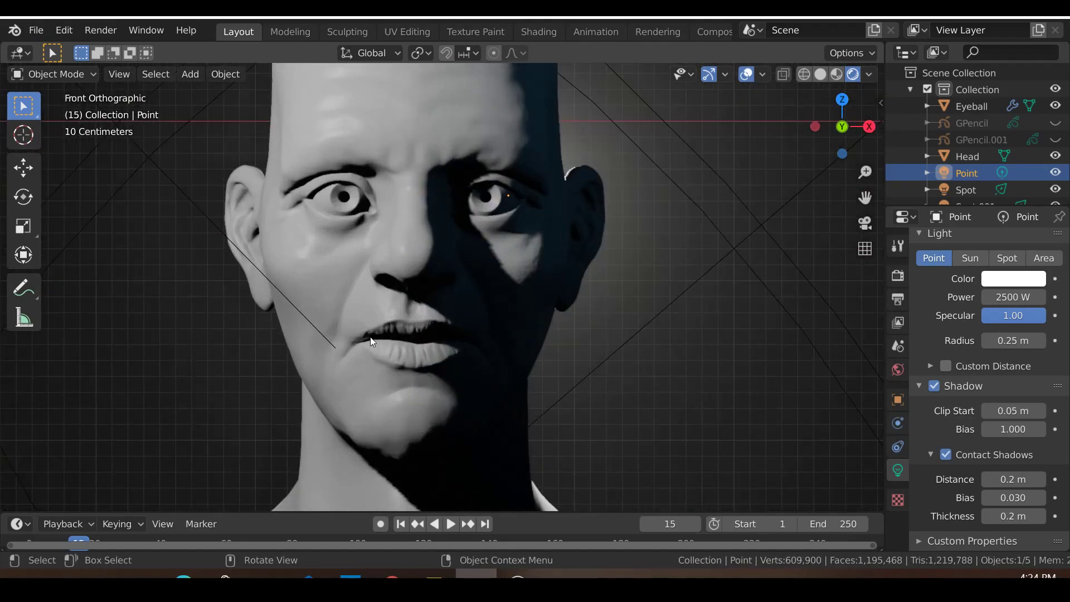
pyautogui.click(323, 163)
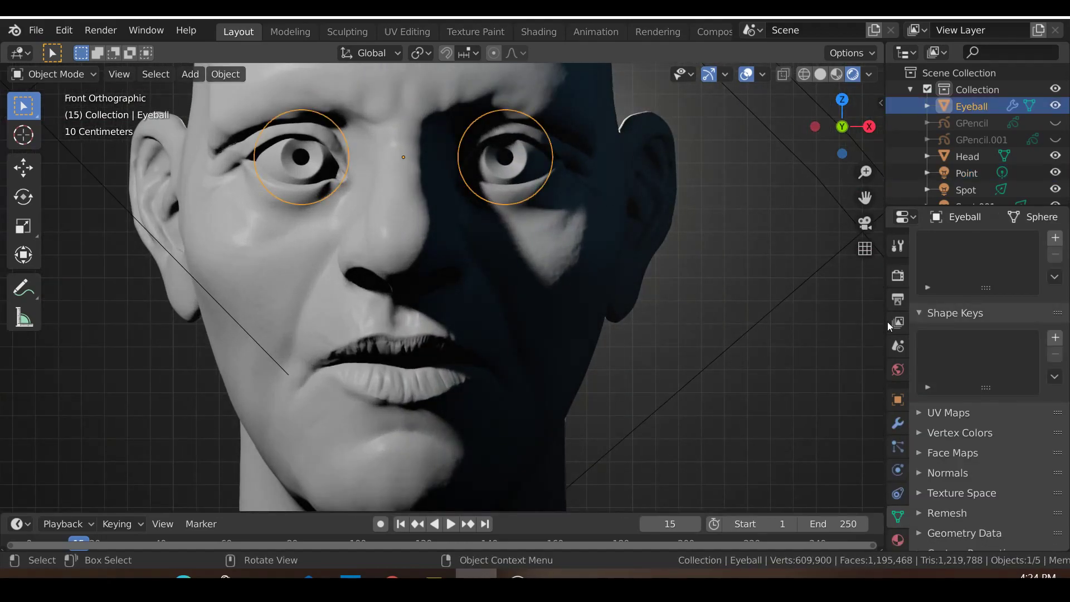
pyautogui.click(898, 540)
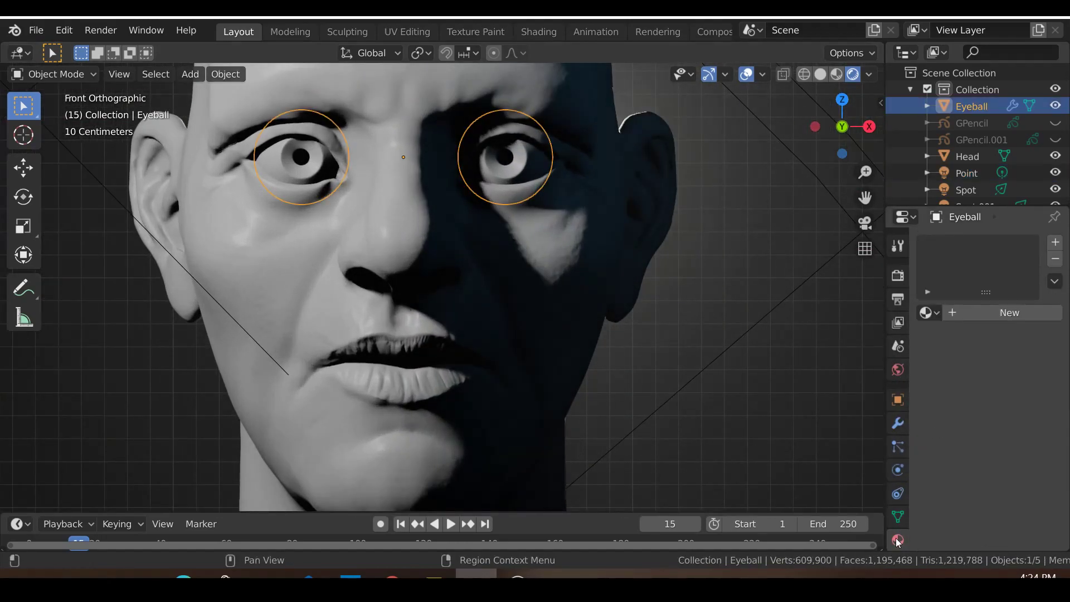
pyautogui.click(1005, 313)
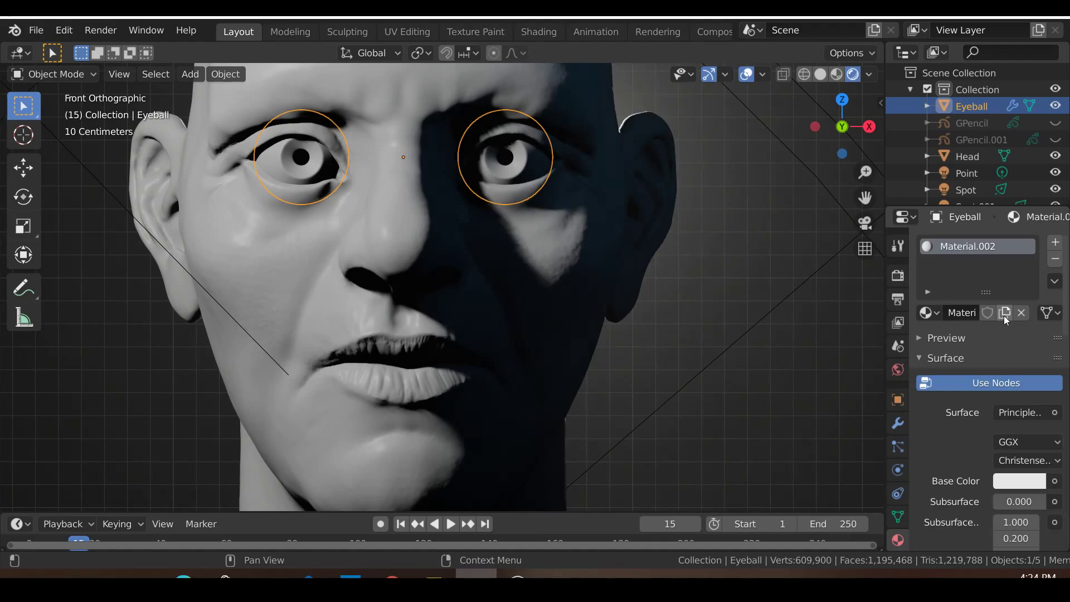
pyautogui.doubleClick(959, 313)
pyautogui.write('eyes')
pyautogui.press('Return')
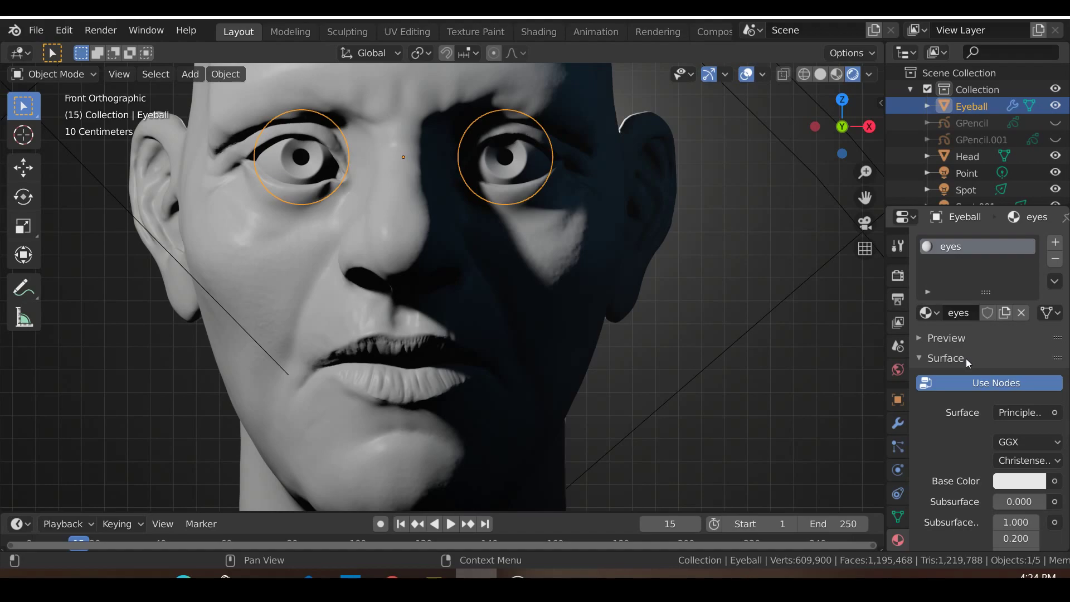
# Lower the roughness of the eyes material to 0.129
pyautogui.scroll(-5, 979, 402)
pyautogui.scroll(-4, 1003, 366)
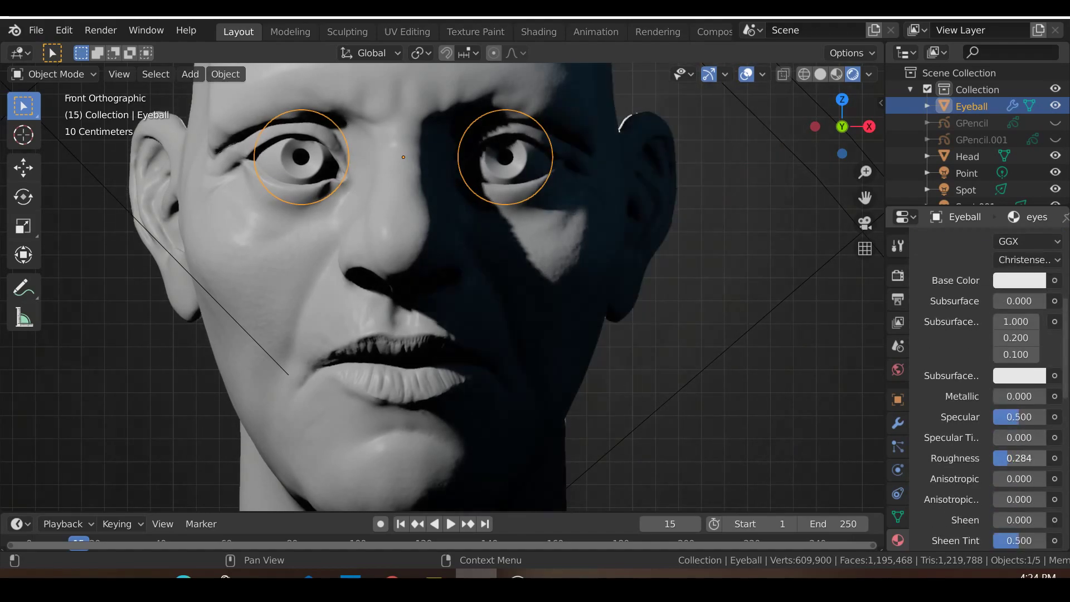
pyautogui.press('BackSpace')
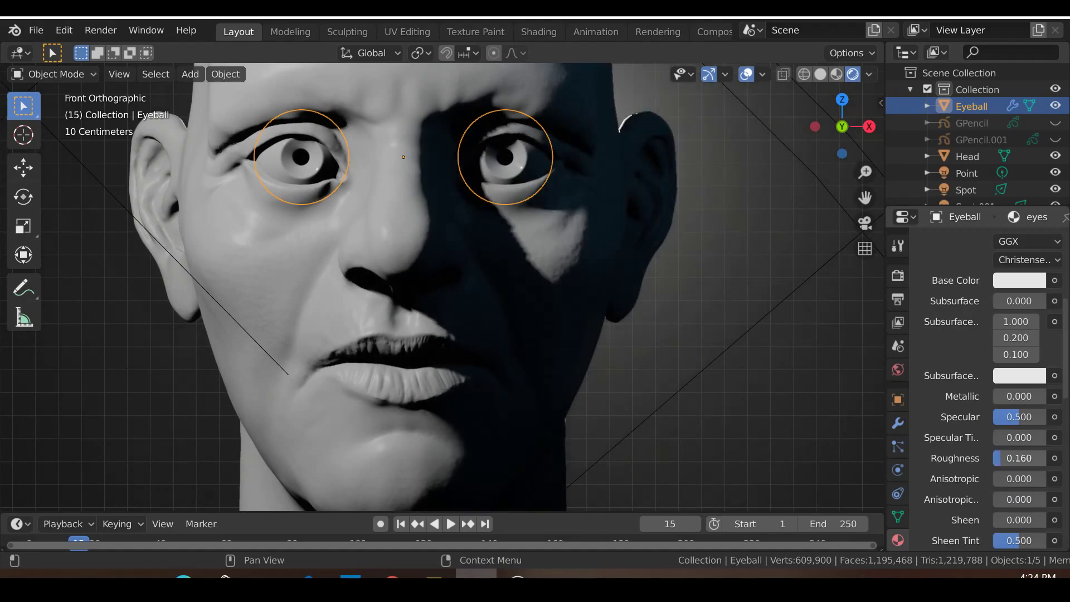
pyautogui.moveTo(1019, 458); pyautogui.dragTo(1026, 458)
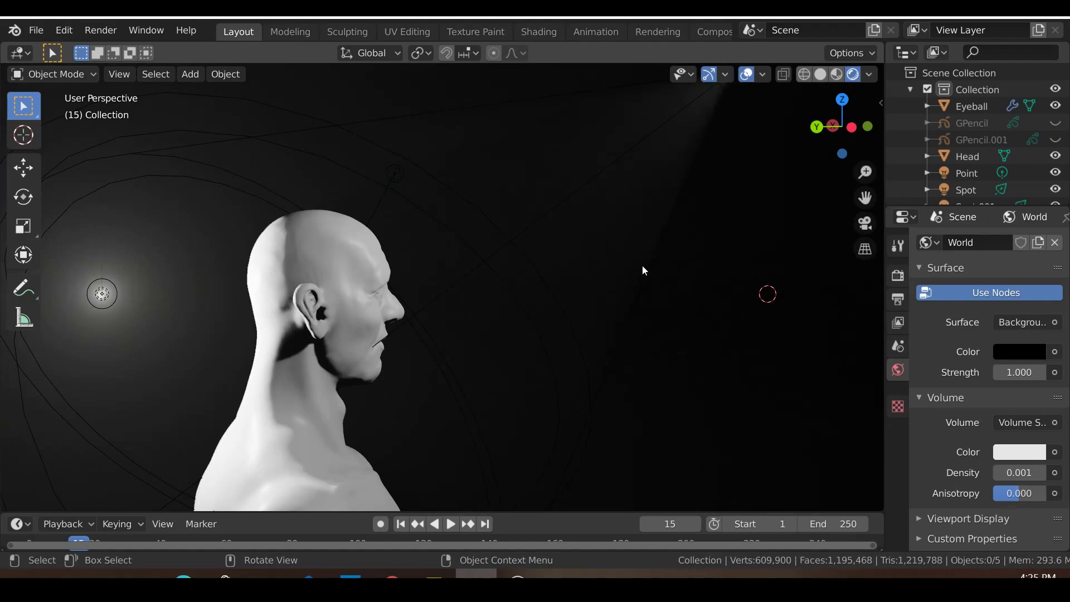
# Duplicate the point light behind the bust, place the copy in front of the face, and set its power to 100 W
pyautogui.click(102, 293)
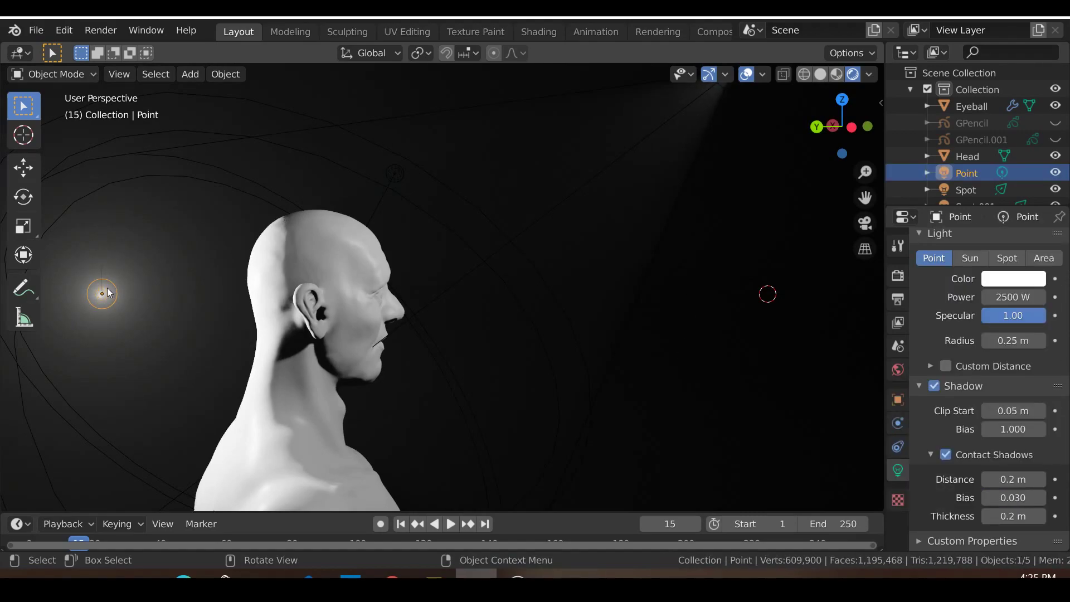
pyautogui.press('KP_1')
pyautogui.moveTo(65, 367); pyautogui.dragTo(240, 359, button='middle')
pyautogui.hotkey('shift', 'd')
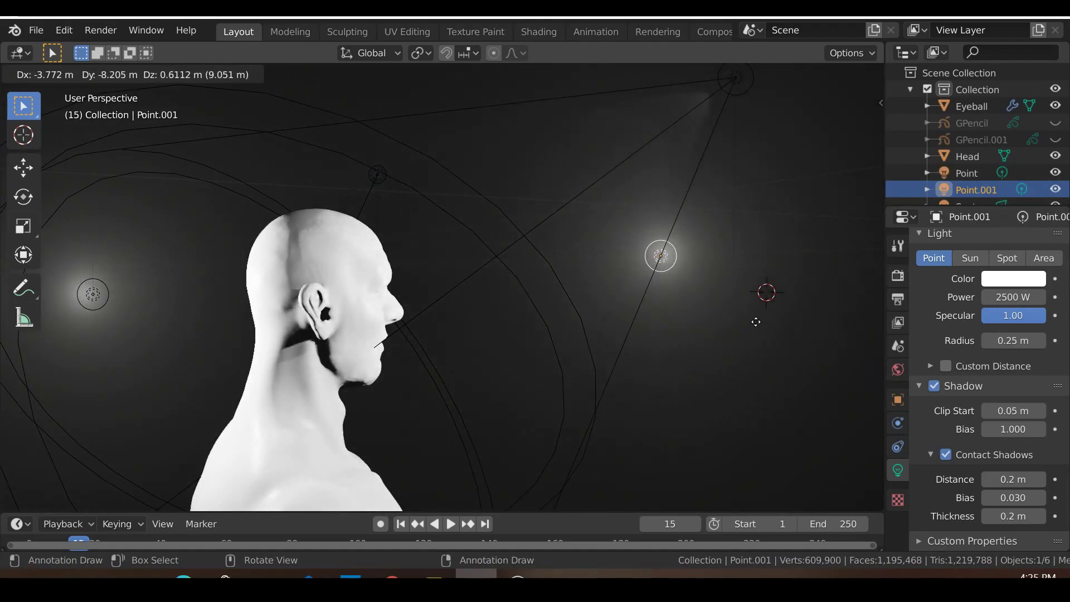
pyautogui.click(766, 323)
pyautogui.moveTo(767, 326); pyautogui.dragTo(641, 335, button='middle')
pyautogui.click(1012, 297)
pyautogui.write('100')
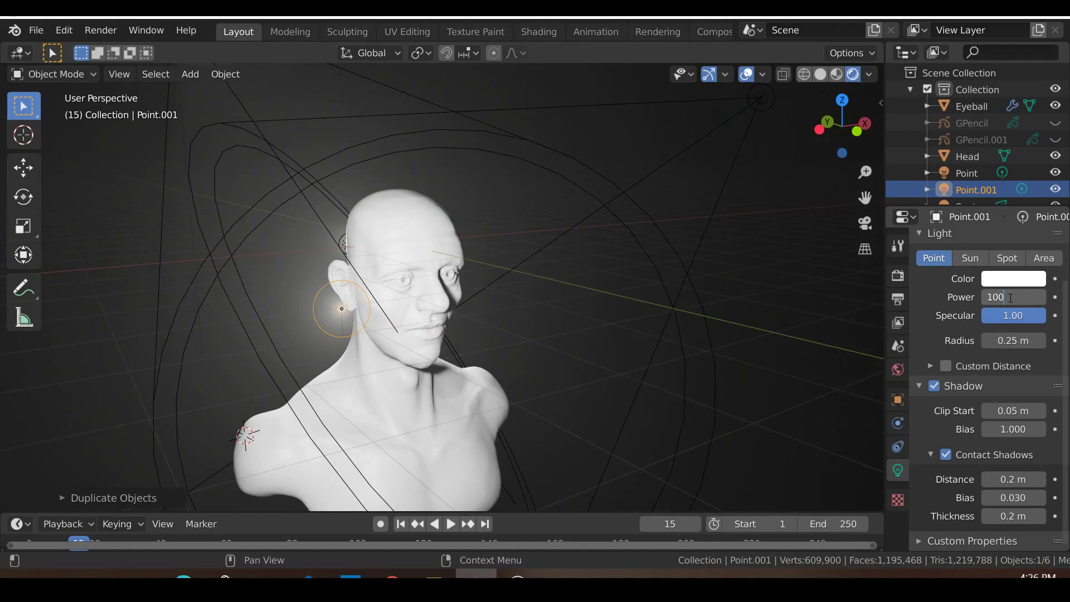
pyautogui.press('Return')
# Move the front point light farther from the face, then about 4 m across to the +X side in the top view
pyautogui.moveTo(222, 473); pyautogui.dragTo(358, 392, button='middle')
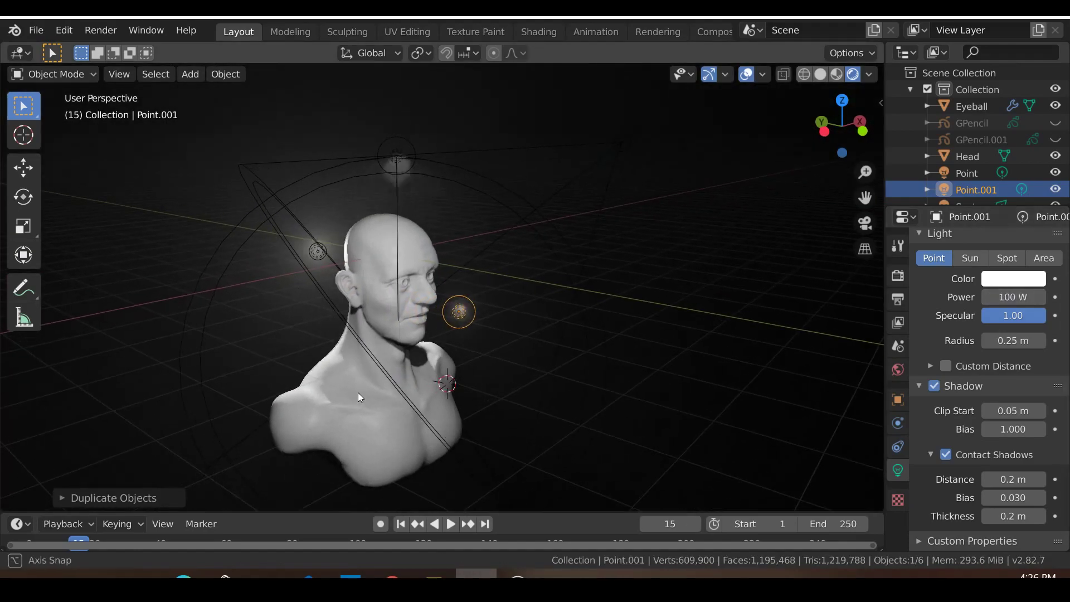
pyautogui.press('g')
pyautogui.click(519, 308)
pyautogui.moveTo(540, 353); pyautogui.dragTo(443, 357, button='middle')
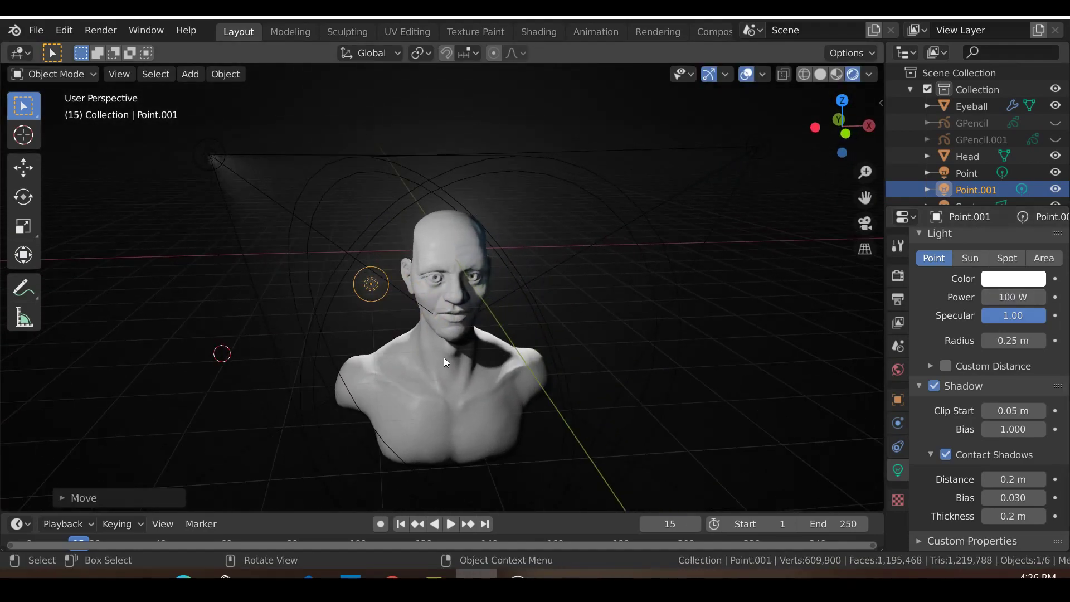
pyautogui.press('KP_7')
pyautogui.press('g')
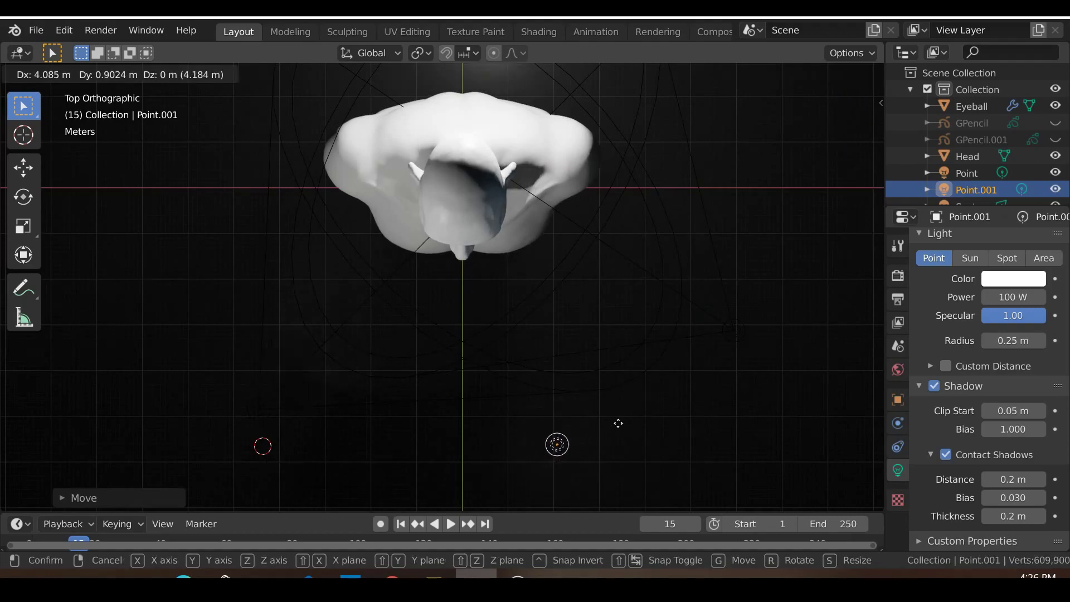
pyautogui.click(616, 426)
pyautogui.press('KP_1')
pyautogui.scroll(6, 579, 435)
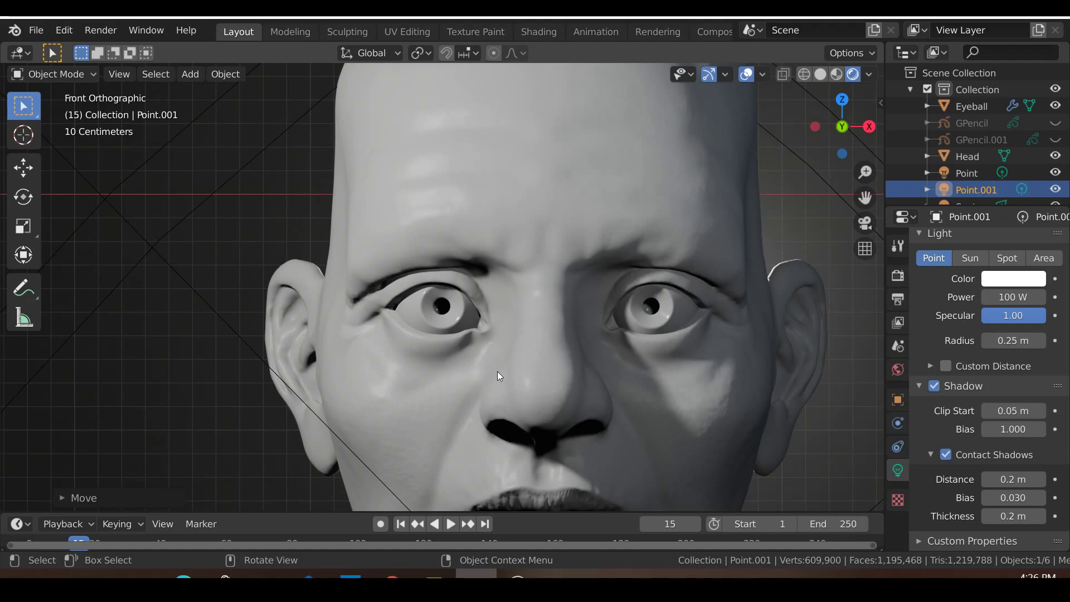
# Raise the front point light above the bust's head height and return to the front view
pyautogui.scroll(-5, 497, 371)
pyautogui.moveTo(501, 374); pyautogui.dragTo(431, 390, button='middle')
pyautogui.press('g')
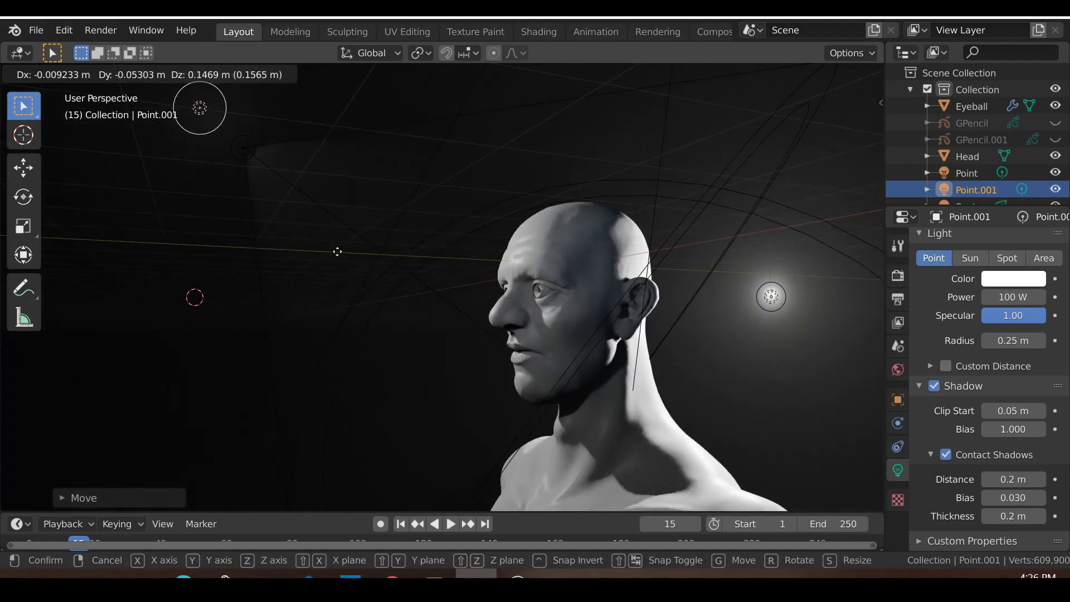
pyautogui.click(237, 271)
pyautogui.moveTo(238, 271); pyautogui.dragTo(333, 295, button='middle')
pyautogui.press('KP_1')
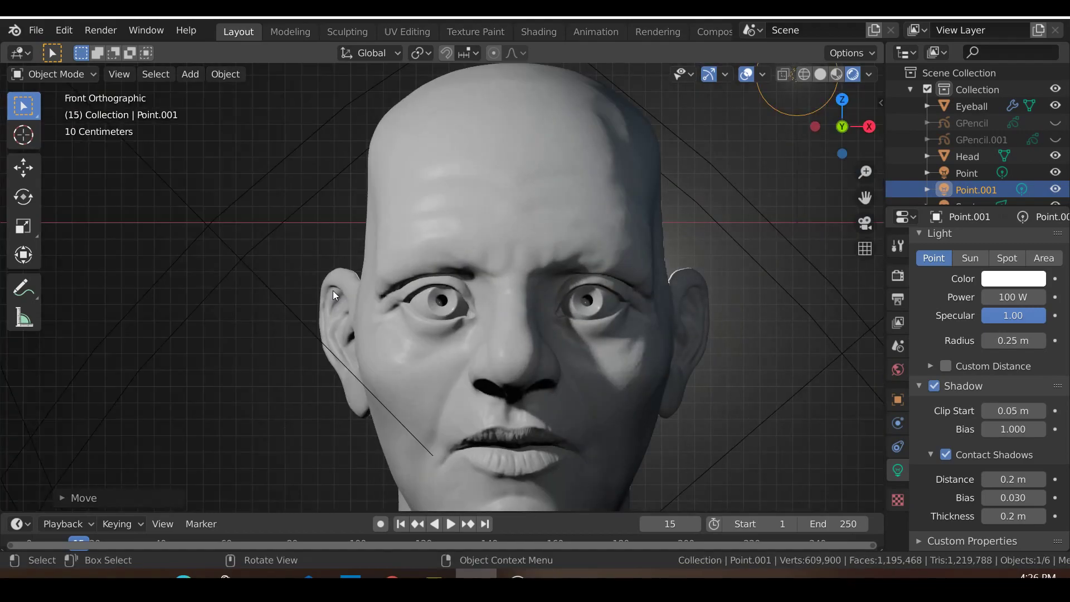
# Give the front point light a beige colour, 109.5 W power and 0.65 m radius, checking its highlights in the eyes
pyautogui.scroll(6, 333, 296)
pyautogui.press('g')
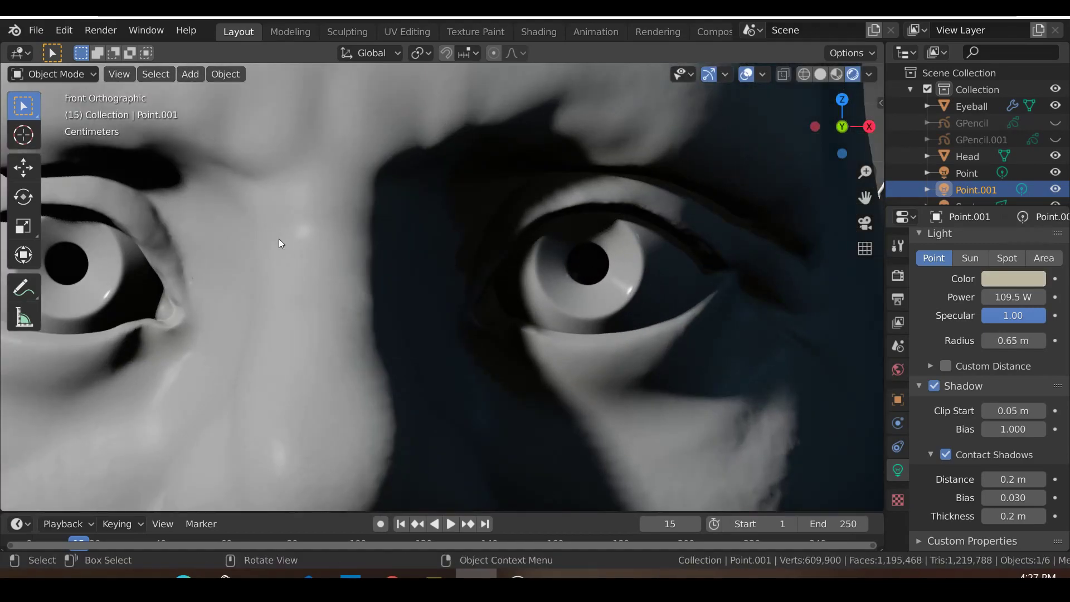
pyautogui.scroll(-5, 661, 288)
pyautogui.scroll(5, 661, 288)
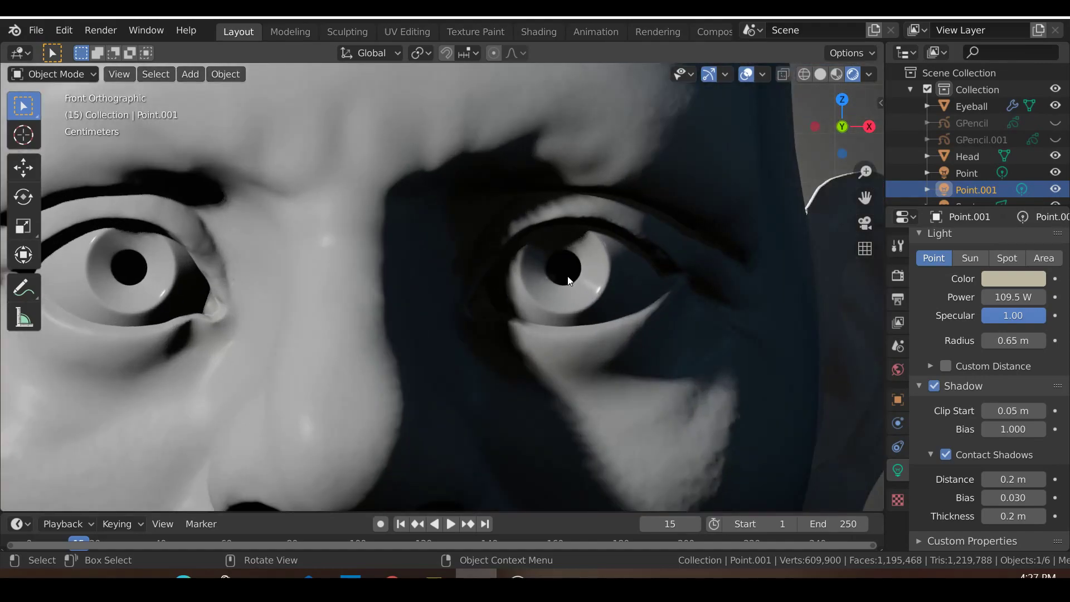
pyautogui.scroll(-5, 568, 279)
# Select the eyeballs and enable Screen Space Reflections in the Eevee render settings
pyautogui.click(476, 288)
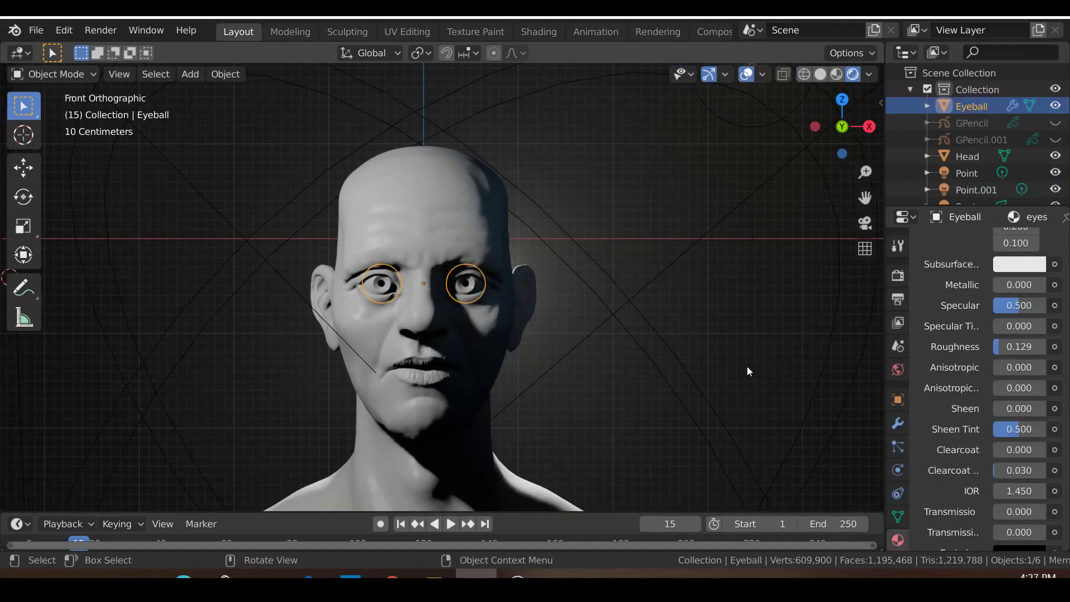
pyautogui.scroll(2, 748, 371)
pyautogui.click(898, 275)
pyautogui.click(934, 257)
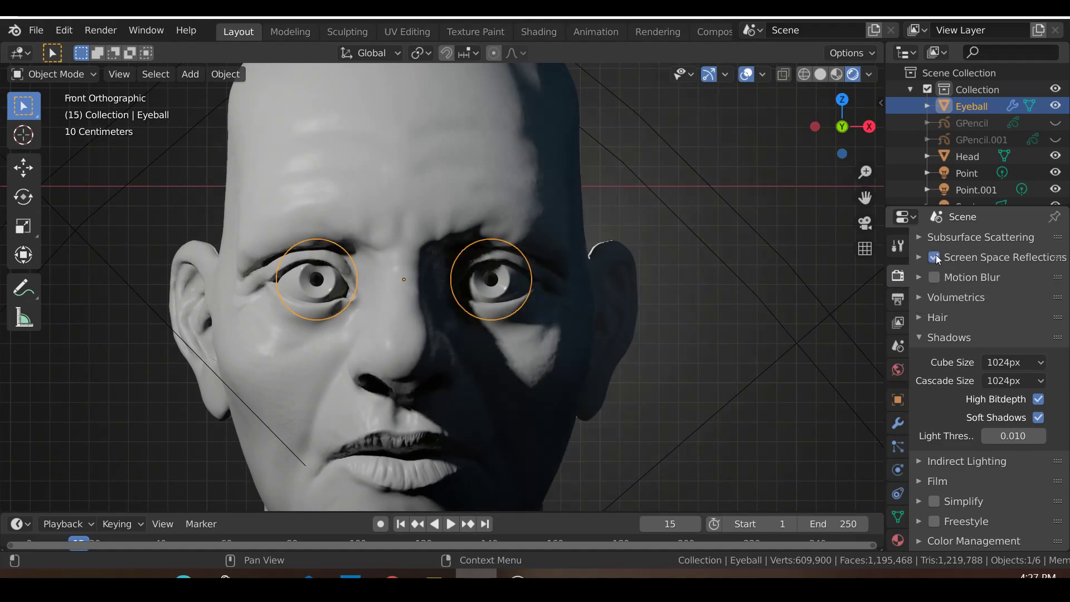
pyautogui.scroll(2, 543, 356)
pyautogui.scroll(-3, 457, 354)
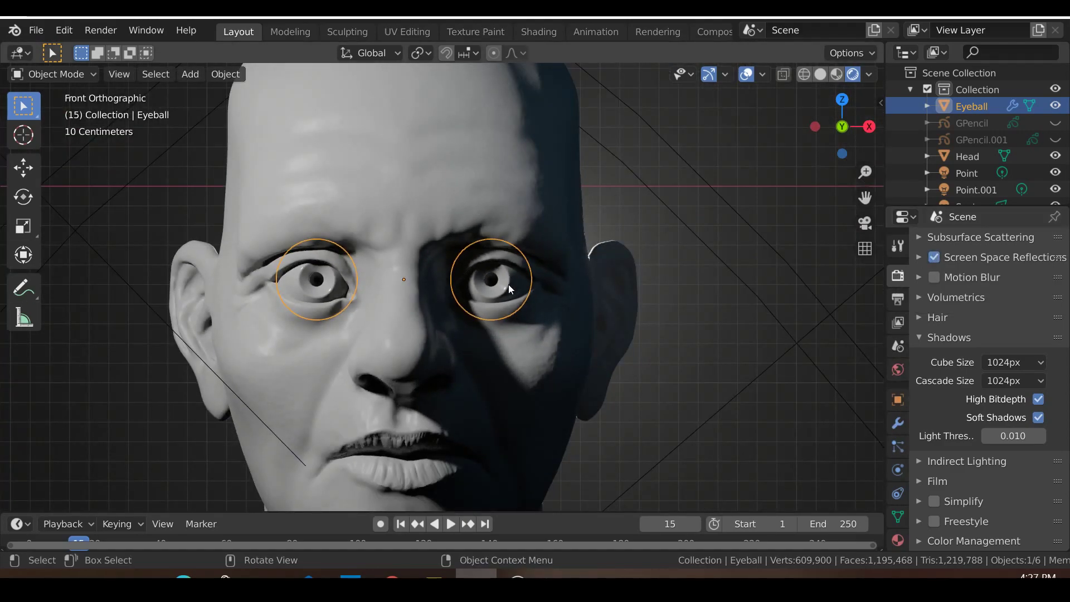
# Set the eyes material's blend mode and shadow mode to Alpha Hashed, and inspect the eyes up close
pyautogui.click(898, 539)
pyautogui.scroll(-15, 992, 446)
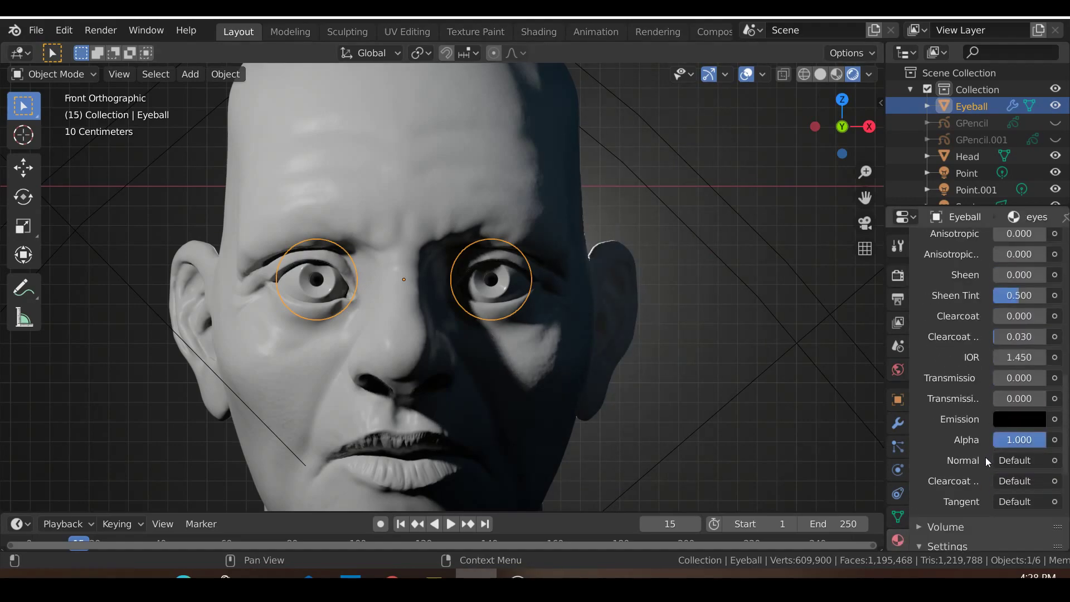
pyautogui.click(1003, 372)
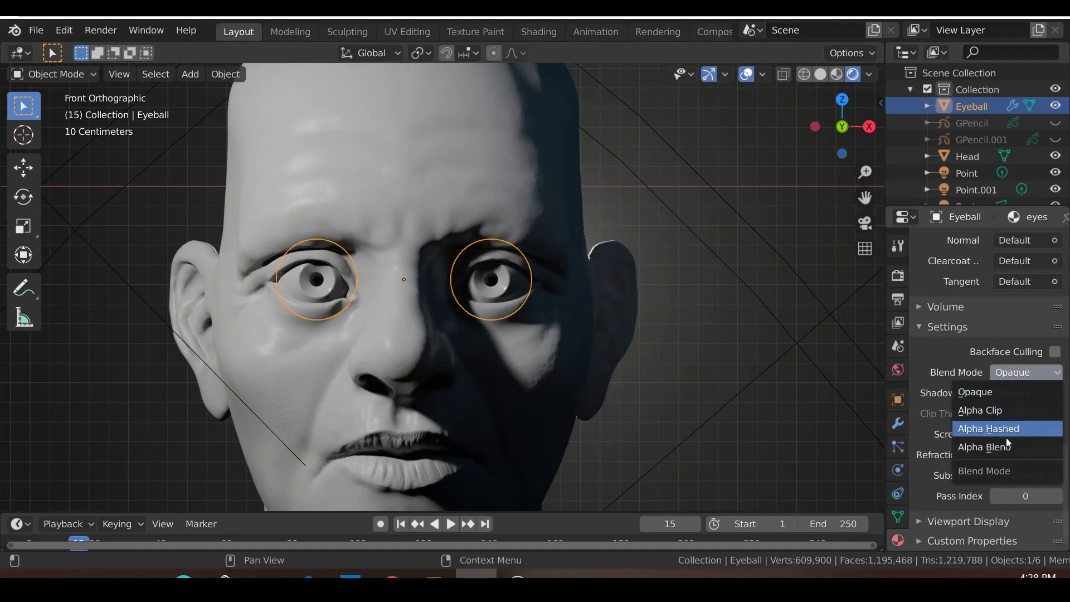
pyautogui.click(1017, 392)
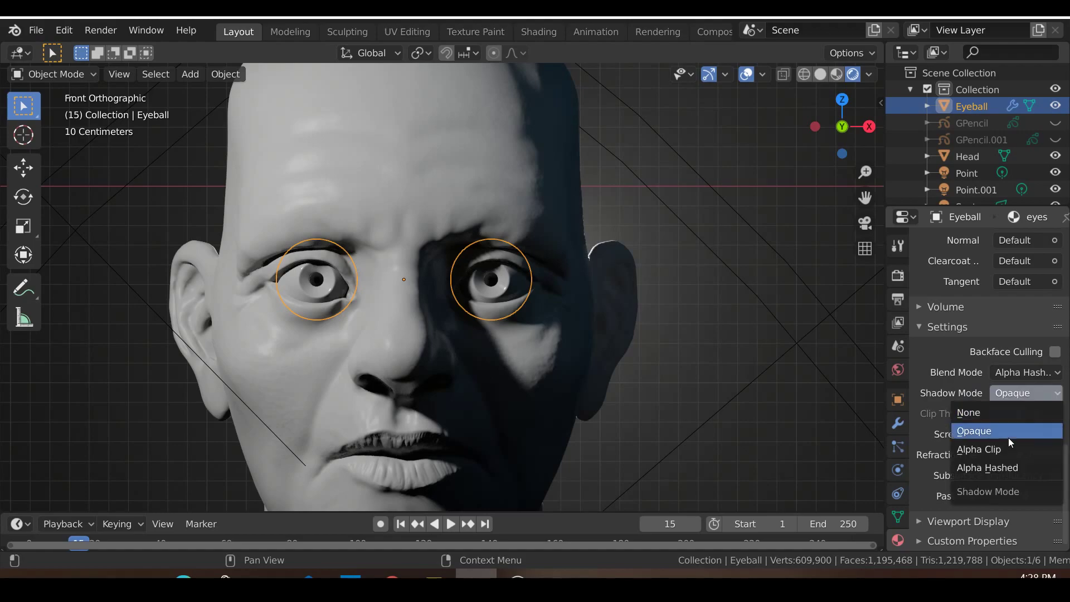
pyautogui.click(1001, 466)
pyautogui.scroll(4, 453, 353)
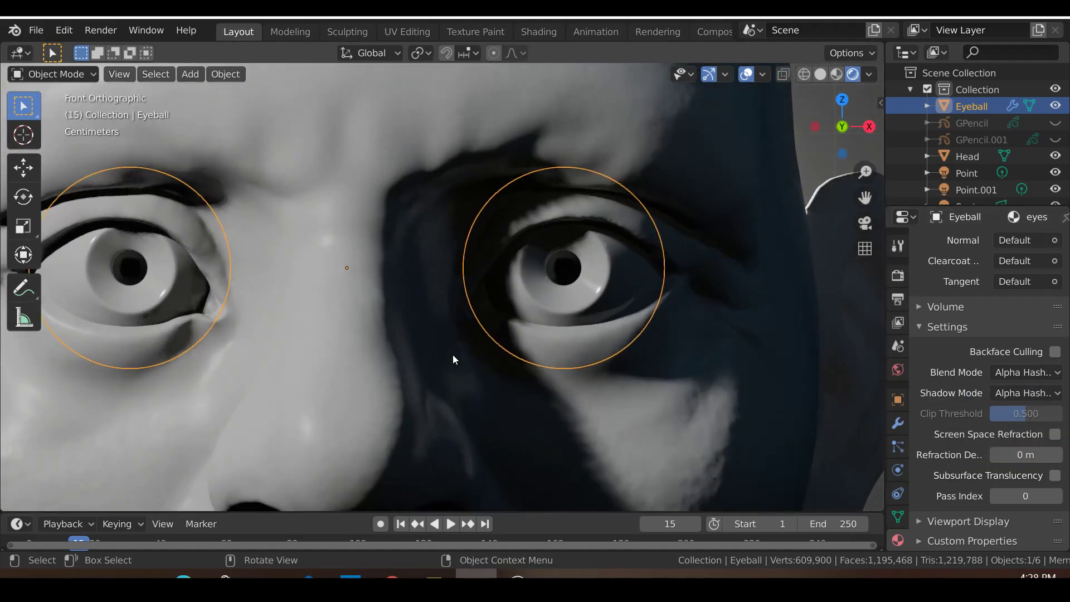
pyautogui.scroll(5, 452, 353)
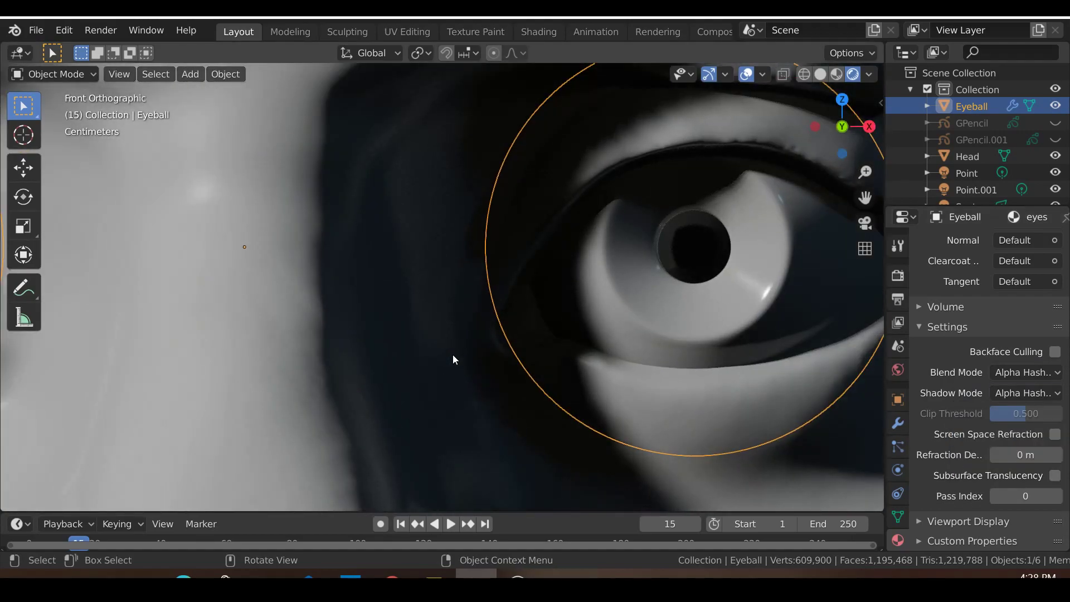
pyautogui.scroll(1, 586, 303)
pyautogui.scroll(-8, 586, 303)
# Select the beige point light, Point.001, and examine its effect on the face and eyes in the front view
pyautogui.moveTo(580, 327); pyautogui.dragTo(695, 371, button='middle')
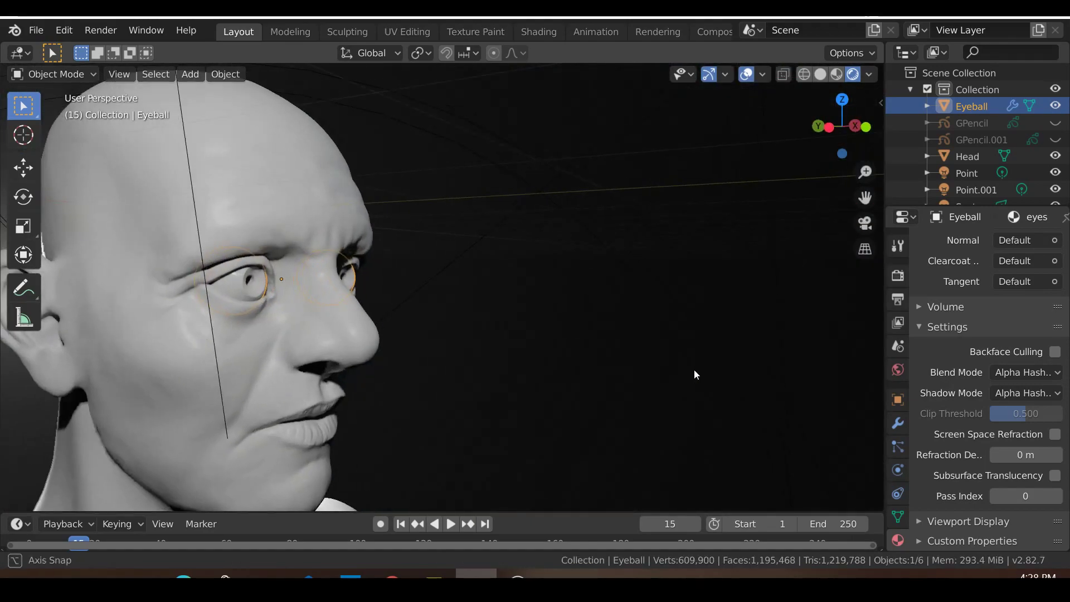
pyautogui.scroll(-7, 694, 369)
pyautogui.moveTo(739, 397); pyautogui.dragTo(663, 356, button='middle')
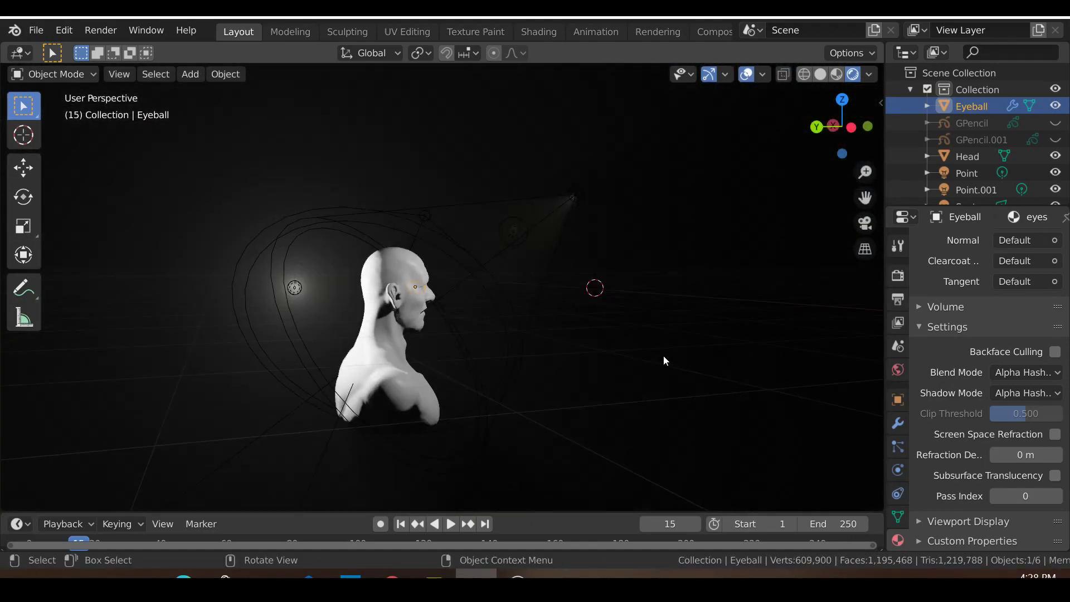
pyautogui.scroll(6, 663, 361)
pyautogui.click(625, 153)
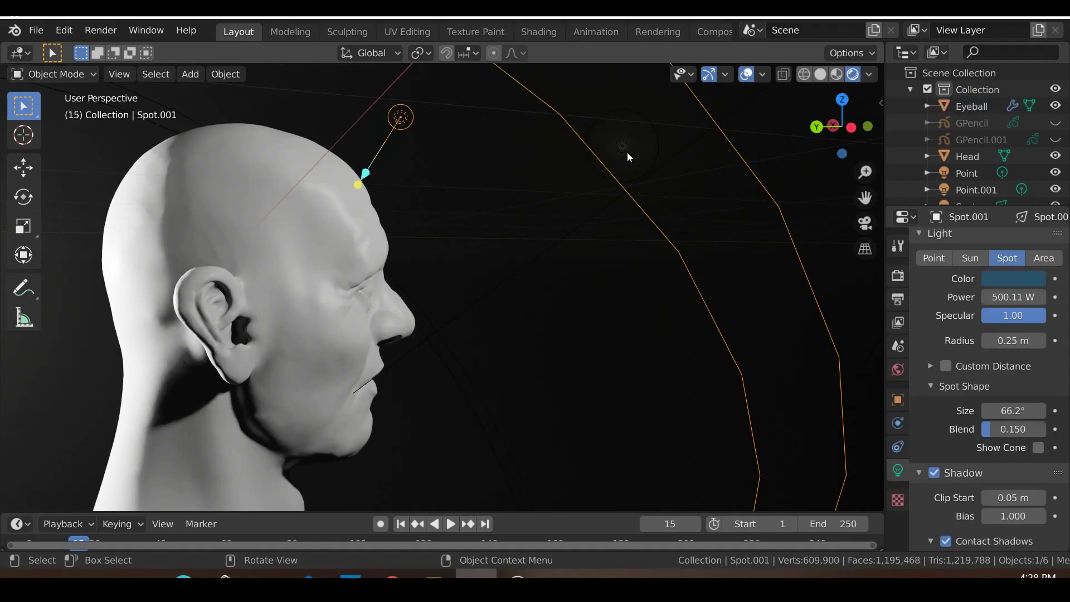
pyautogui.click(627, 153)
pyautogui.moveTo(627, 153); pyautogui.dragTo(513, 209, button='middle')
pyautogui.scroll(-3, 502, 234)
pyautogui.press('KP_1')
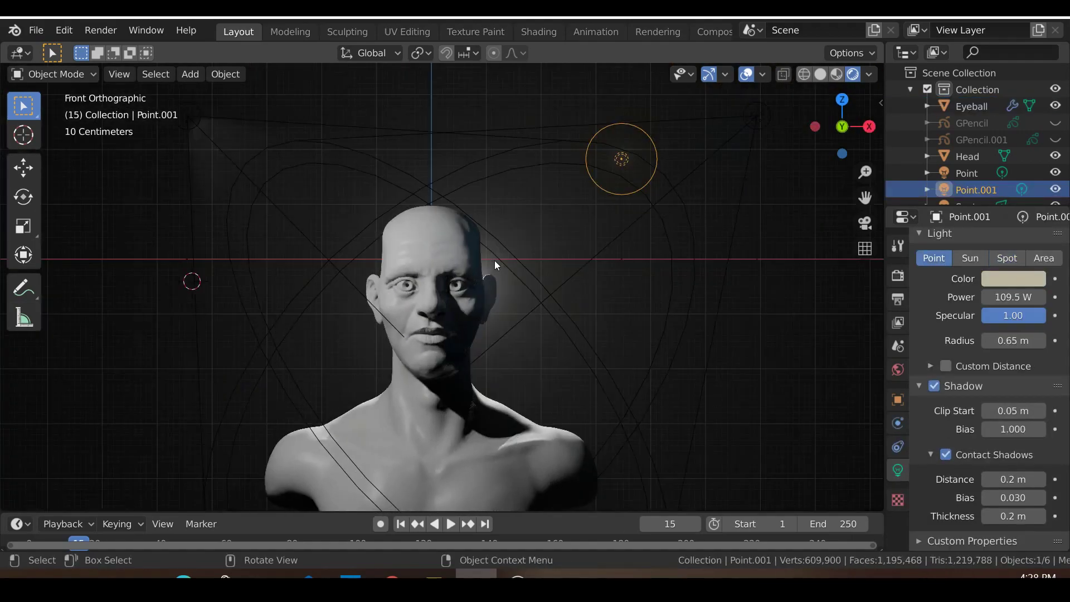
pyautogui.scroll(5, 494, 260)
pyautogui.scroll(5, 553, 284)
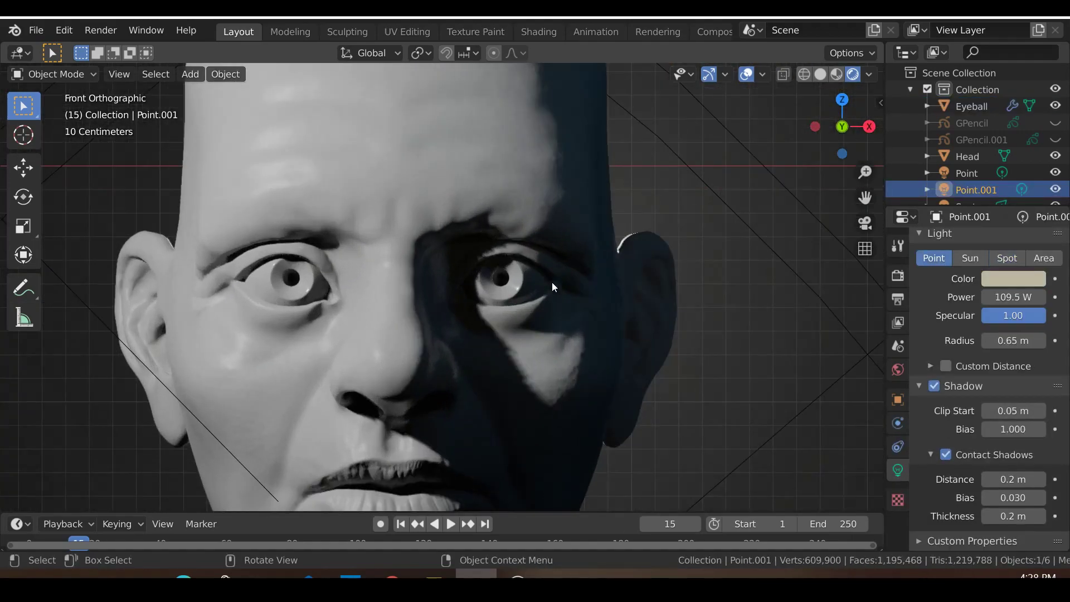
# Select the head and raise its material's roughness to 0.616
pyautogui.click(524, 388)
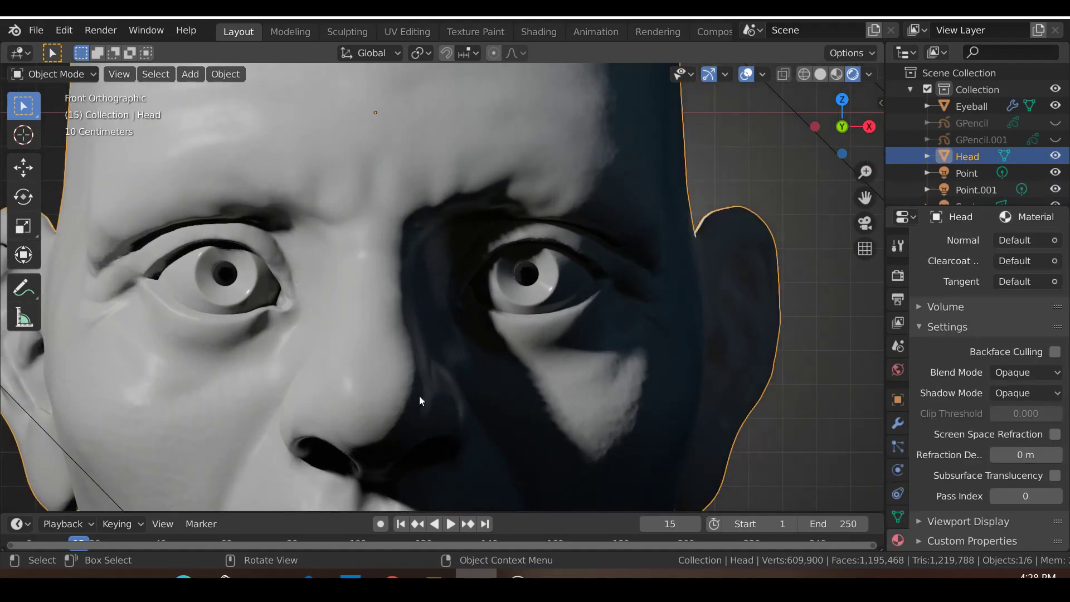
pyautogui.scroll(-2, 895, 537)
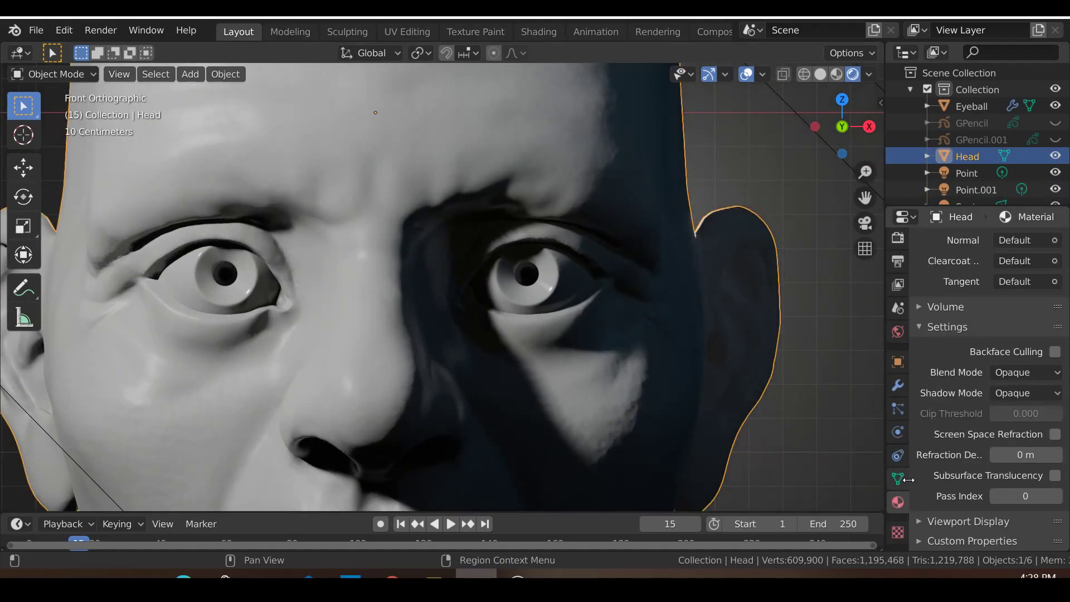
pyautogui.scroll(-10, 513, 355)
pyautogui.scroll(-3, 514, 372)
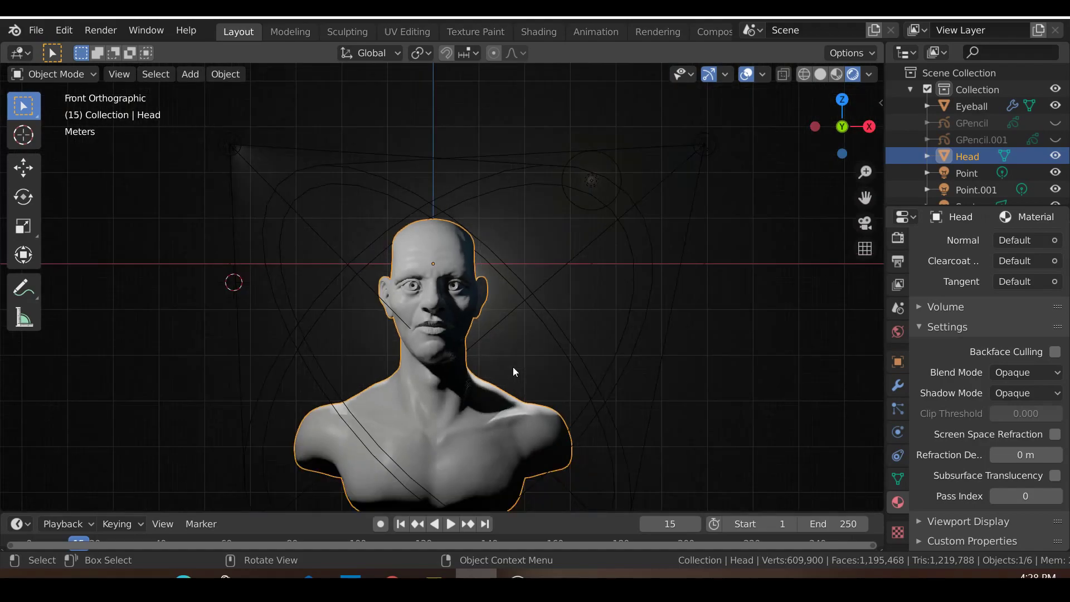
pyautogui.scroll(4, 538, 376)
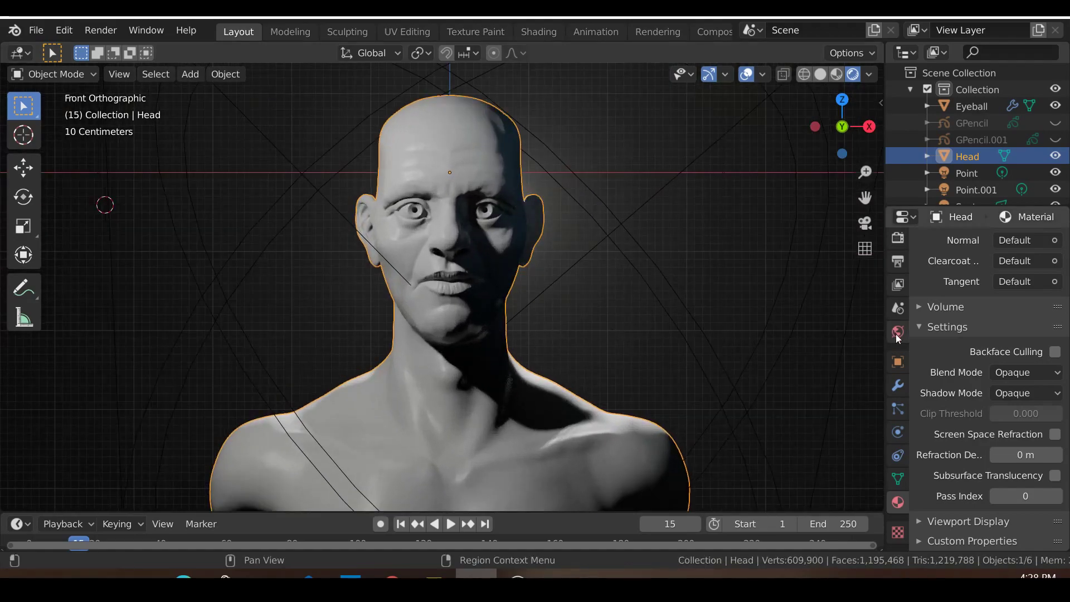
pyautogui.scroll(2, 912, 416)
pyautogui.scroll(2, 900, 399)
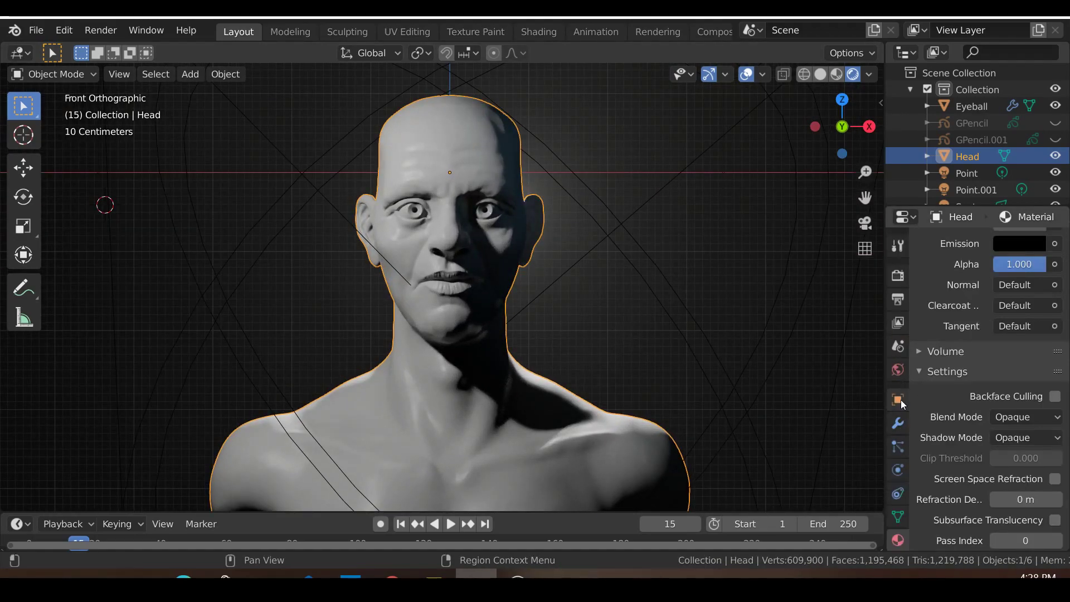
pyautogui.scroll(6, 954, 500)
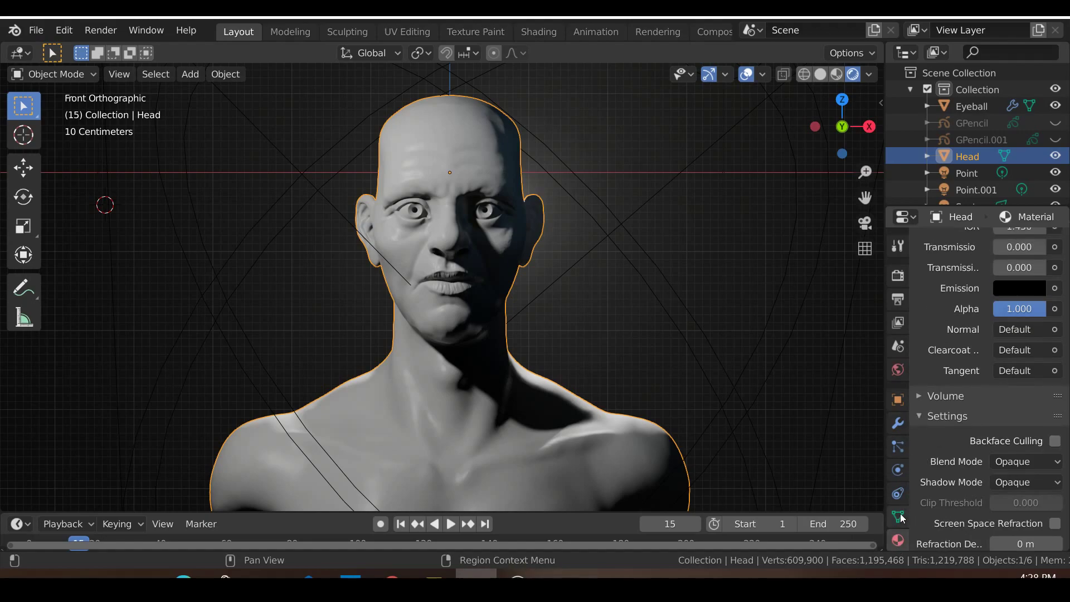
pyautogui.scroll(-2, 898, 502)
pyautogui.scroll(5, 954, 500)
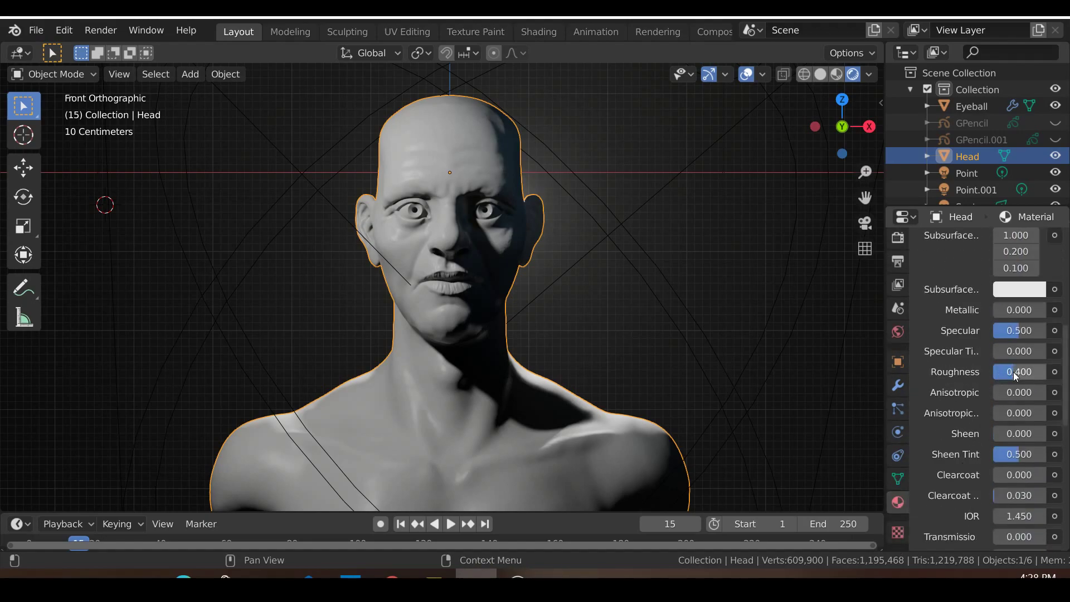
pyautogui.moveTo(1015, 372); pyautogui.dragTo(1036, 372)
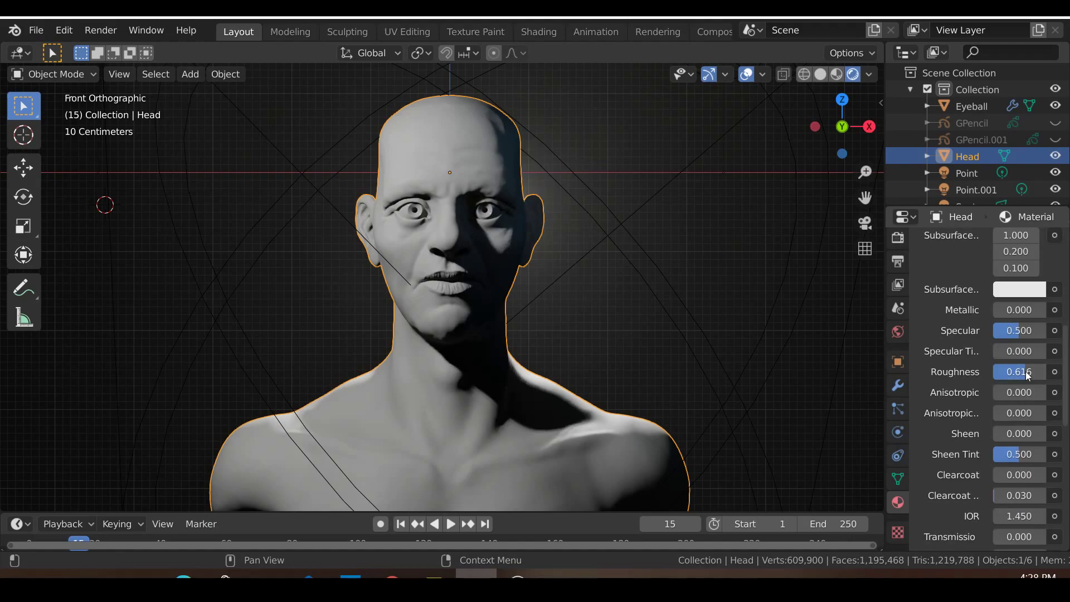
# Inspect the face up close and lower the head material's roughness to 0.555
pyautogui.scroll(6, 575, 375)
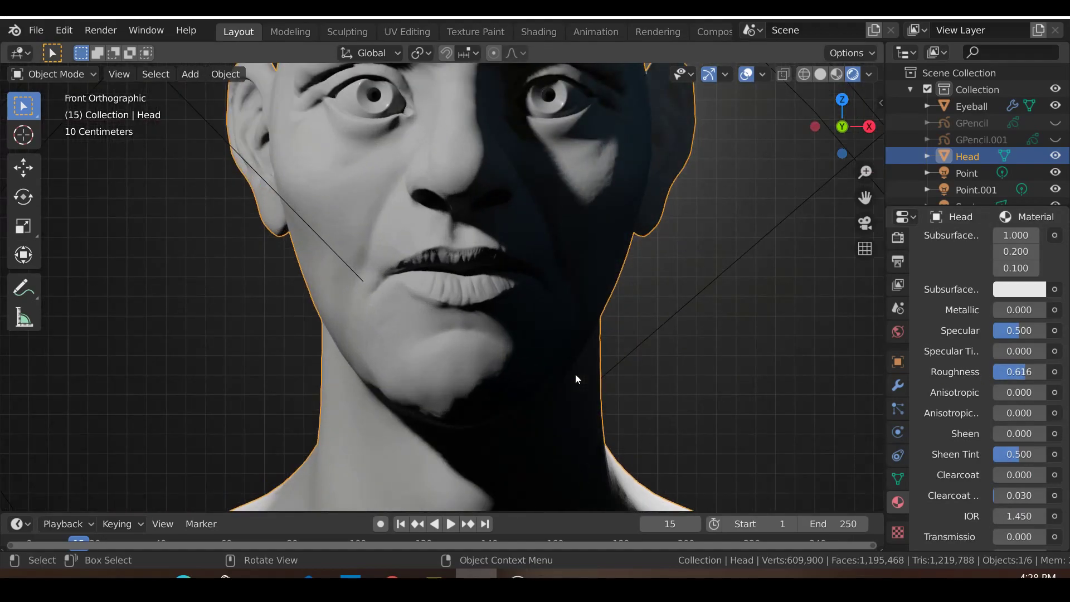
pyautogui.scroll(3, 594, 413)
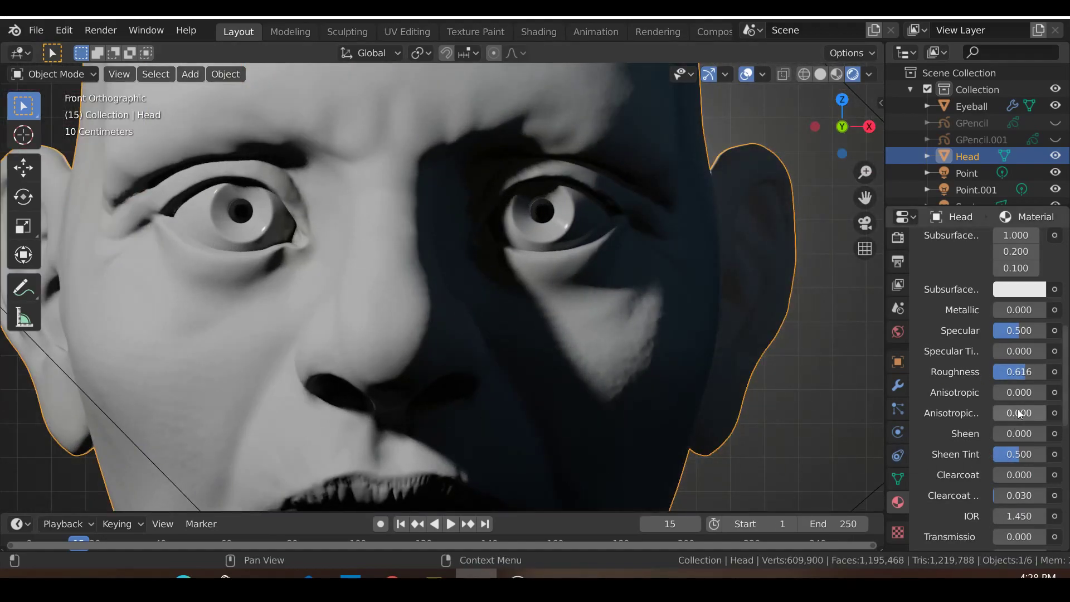
pyautogui.moveTo(1021, 372); pyautogui.dragTo(1010, 373)
pyautogui.scroll(-3, 603, 399)
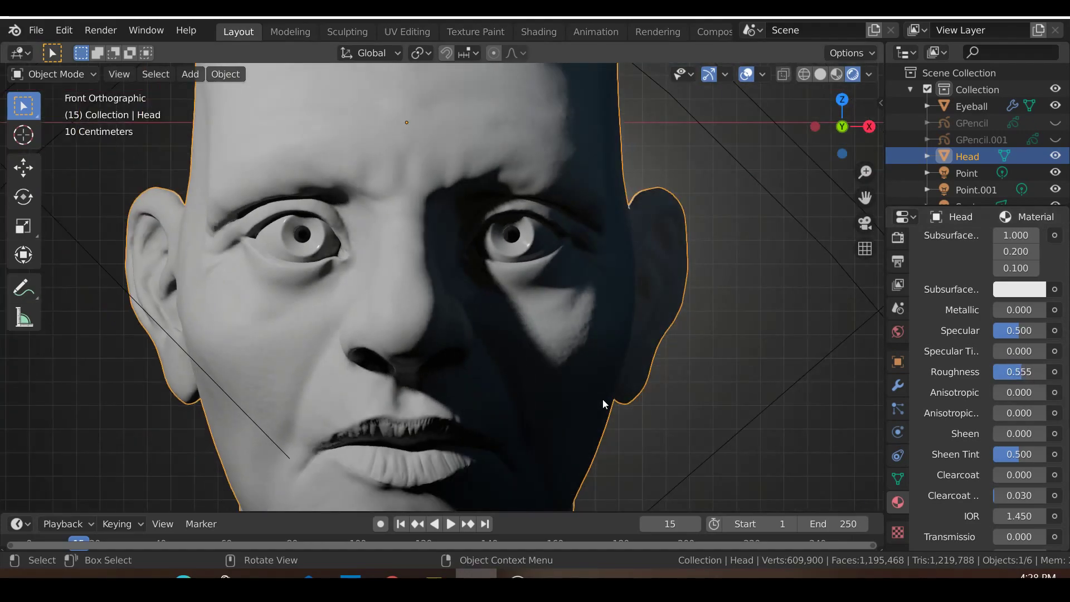
pyautogui.scroll(-7, 603, 399)
pyautogui.scroll(-3, 603, 400)
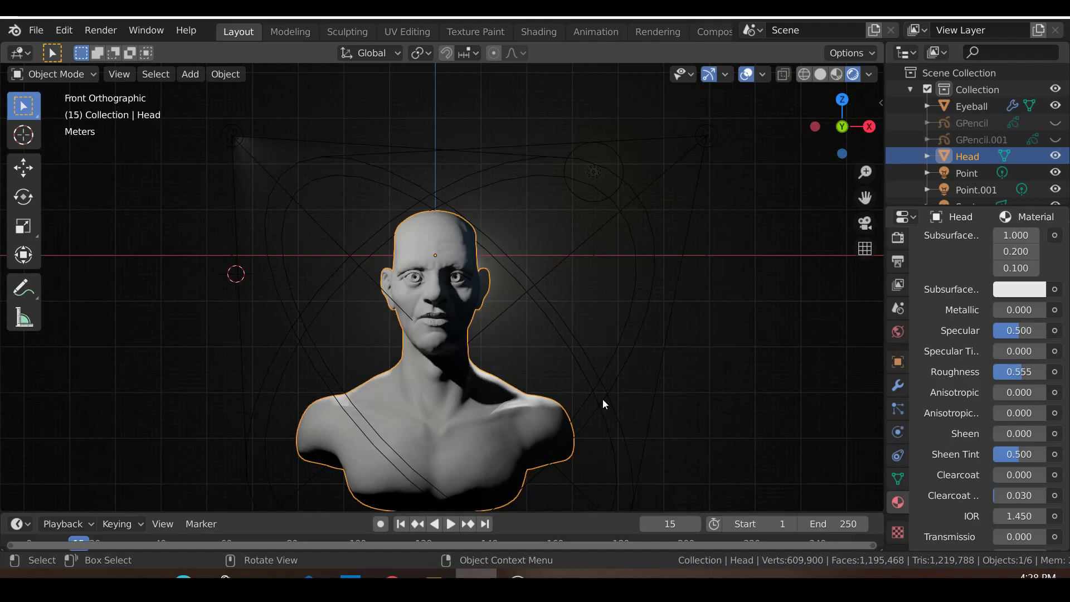
# Duplicate the rear point light and place the copy behind the other side of the head, checking it from the front and side
pyautogui.moveTo(267, 353); pyautogui.dragTo(514, 375, button='middle')
pyautogui.click(330, 340)
pyautogui.press('KP_1')
pyautogui.scroll(5, 560, 306)
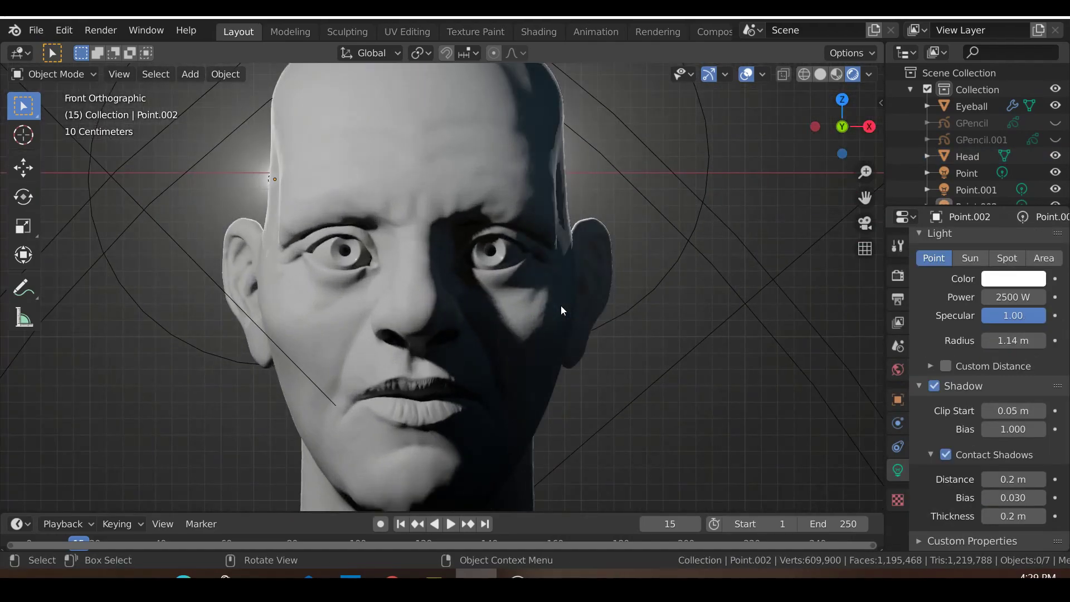
pyautogui.scroll(-8, 453, 332)
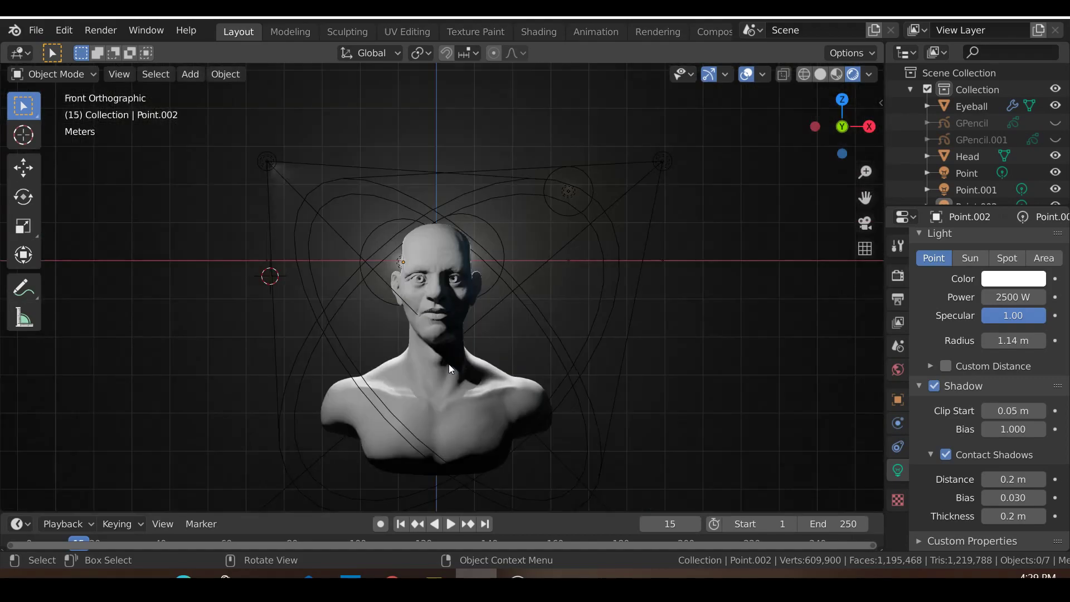
pyautogui.moveTo(387, 401); pyautogui.dragTo(468, 407, button='middle')
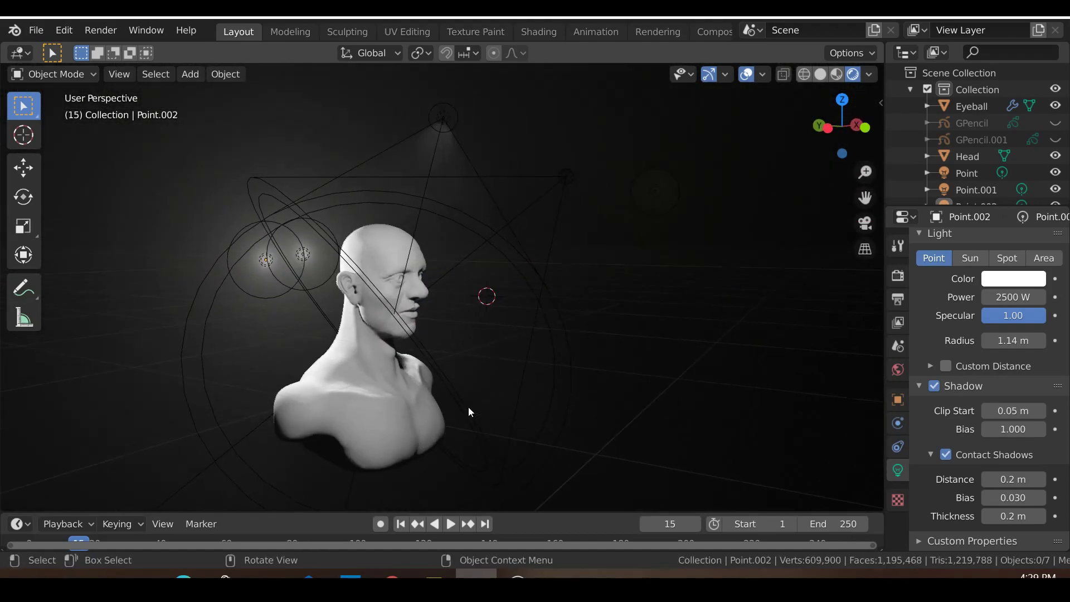
pyautogui.press('KP_1')
# Add a camera to the scene and clear its rotation
pyautogui.moveTo(562, 447); pyautogui.dragTo(621, 328, button='middle')
pyautogui.hotkey('shift', 'a')
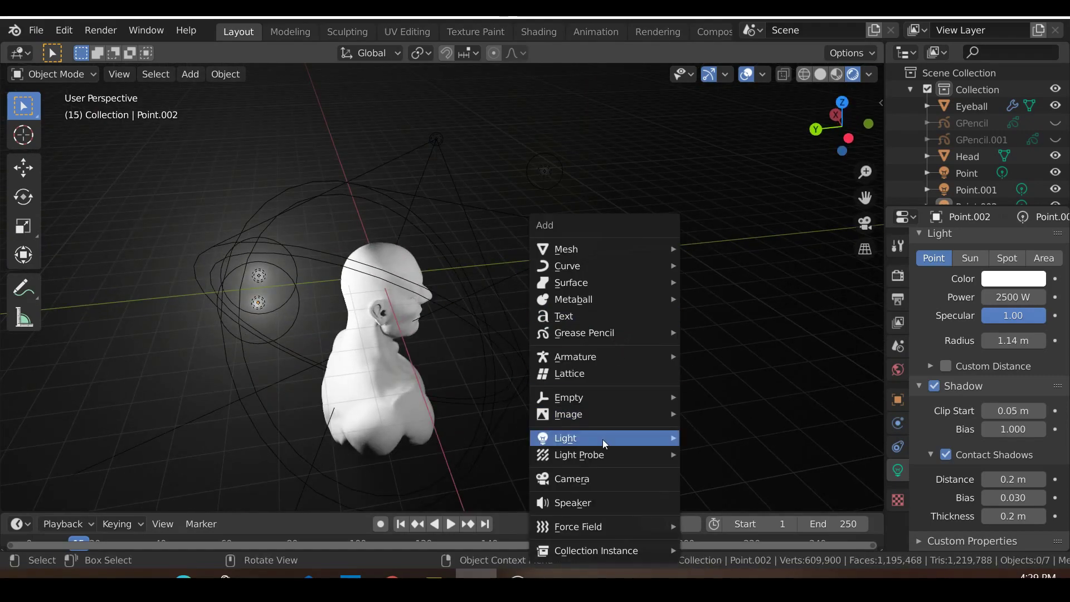
pyautogui.click(604, 478)
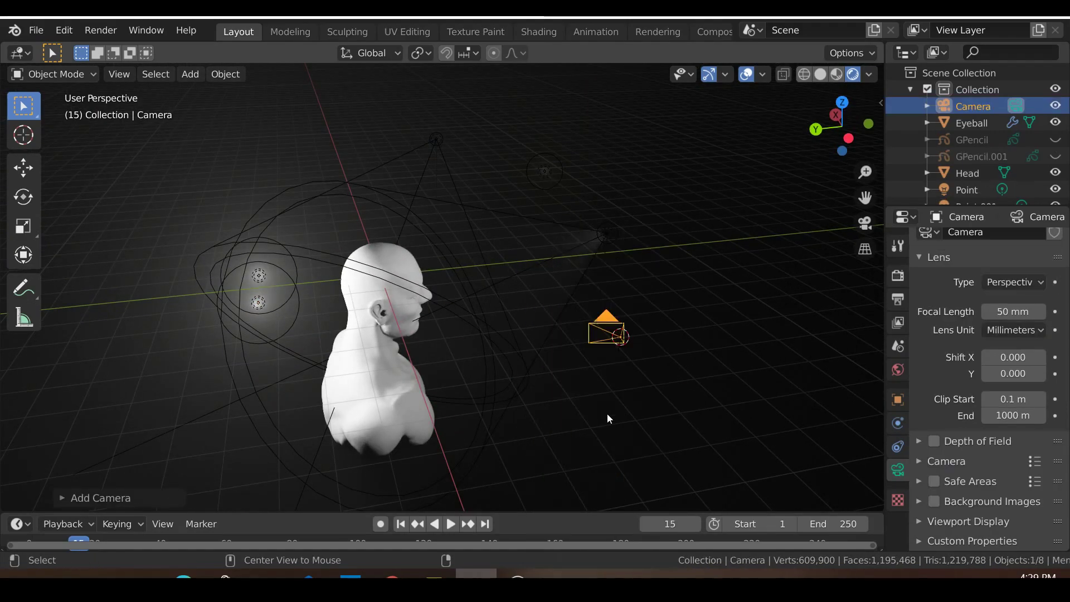
pyautogui.hotkey('alt', 'r')
pyautogui.press('KP_1')
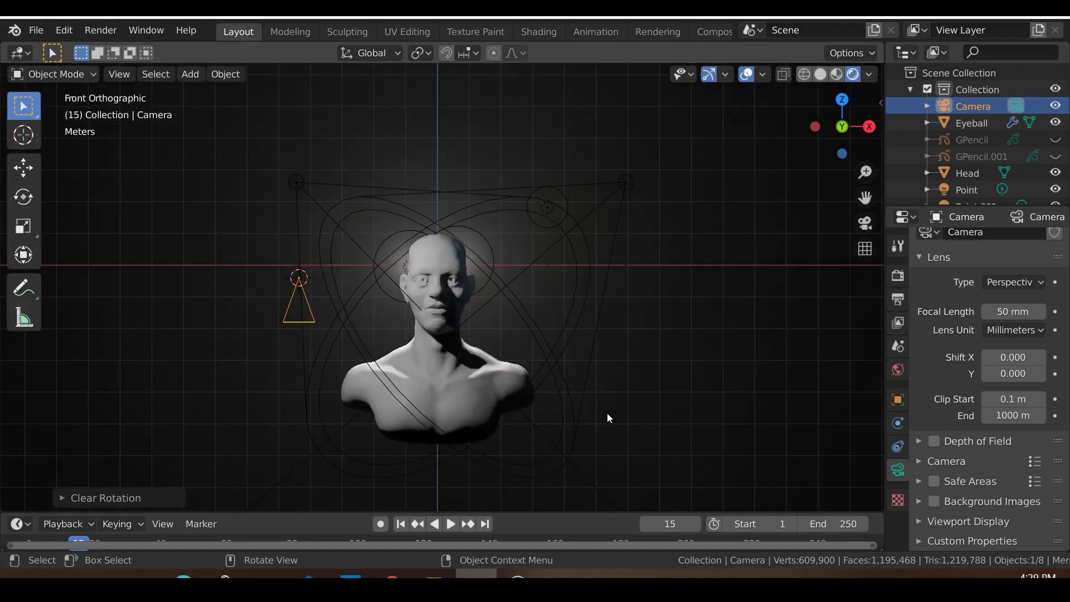
# Rotate the camera 90° about the global X axis so it faces the bust's direction
pyautogui.write('rx')
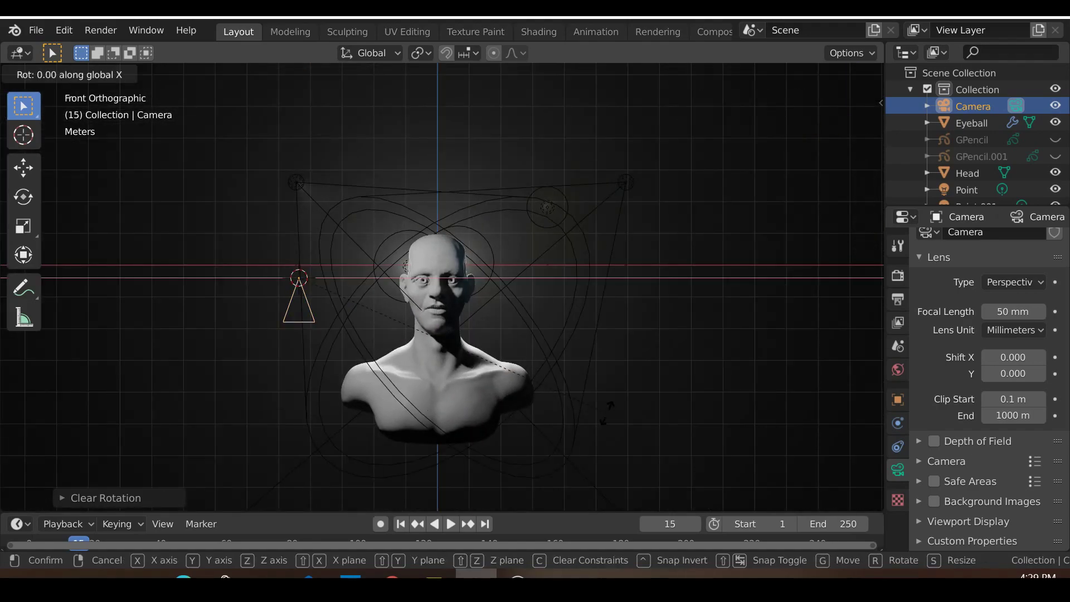
pyautogui.write('90')
pyautogui.press('Return')
pyautogui.moveTo(607, 418); pyautogui.dragTo(402, 305, button='middle')
pyautogui.press('KP_1')
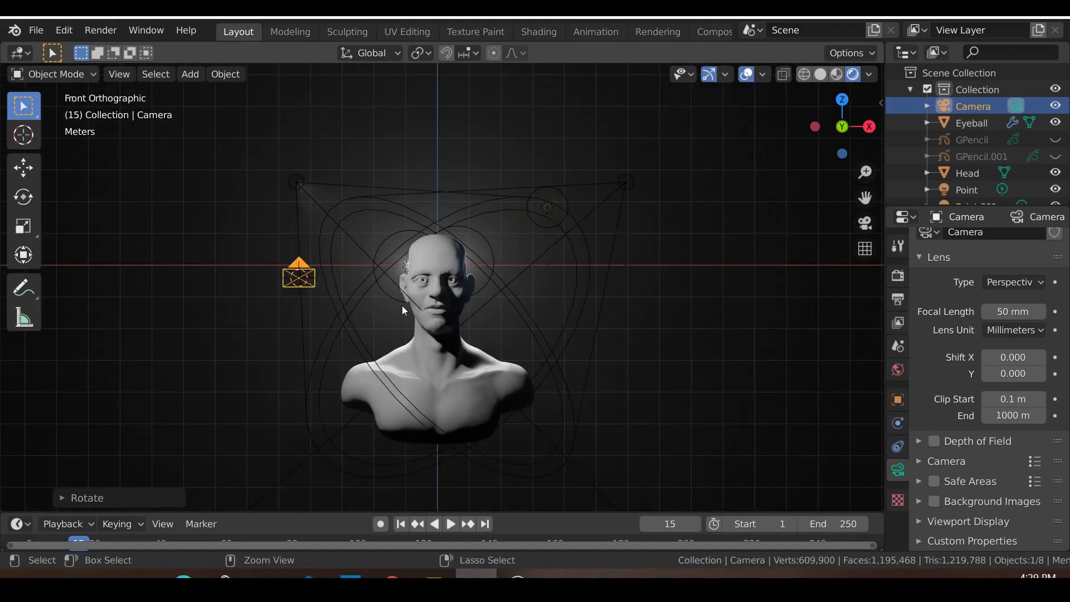
# Look through the camera, centre it horizontally on the head, and pull it back along its local Z axis to fit the bust
pyautogui.press('KP_0')
pyautogui.scroll(-5, 327, 300)
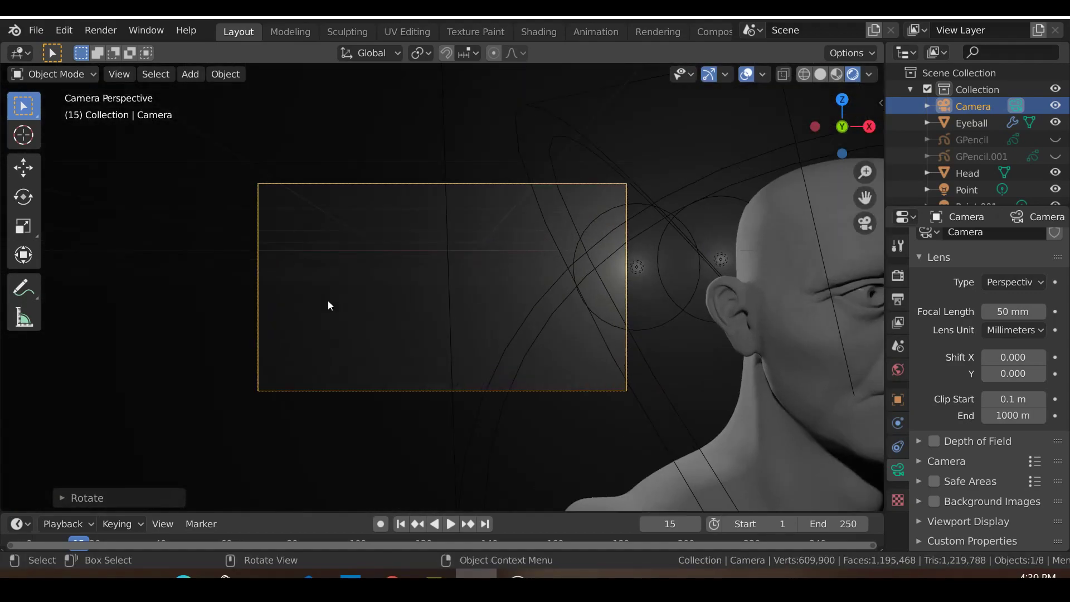
pyautogui.press('g')
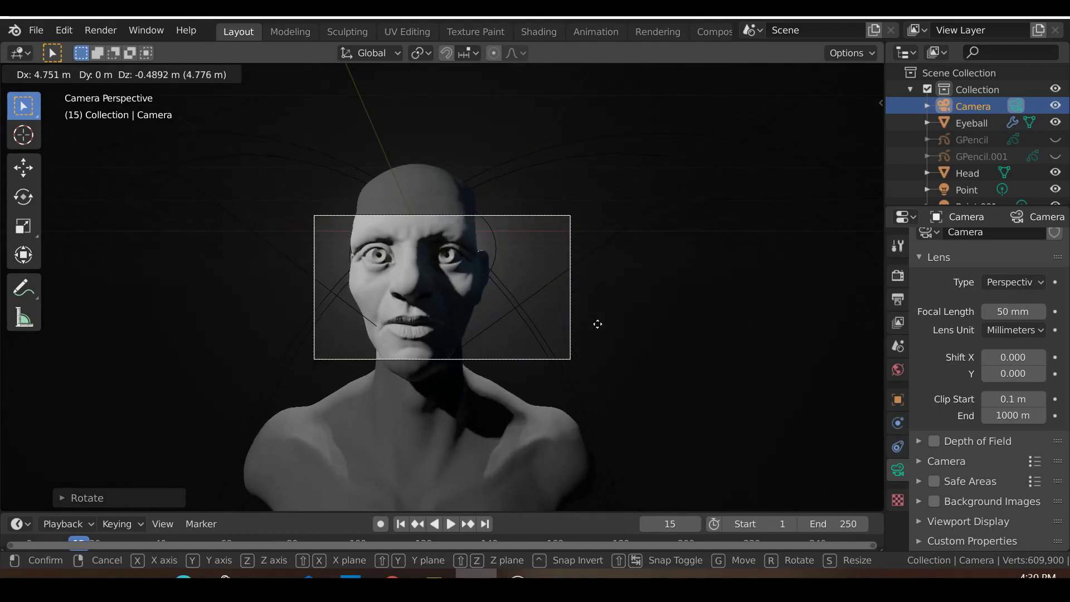
pyautogui.click(597, 324)
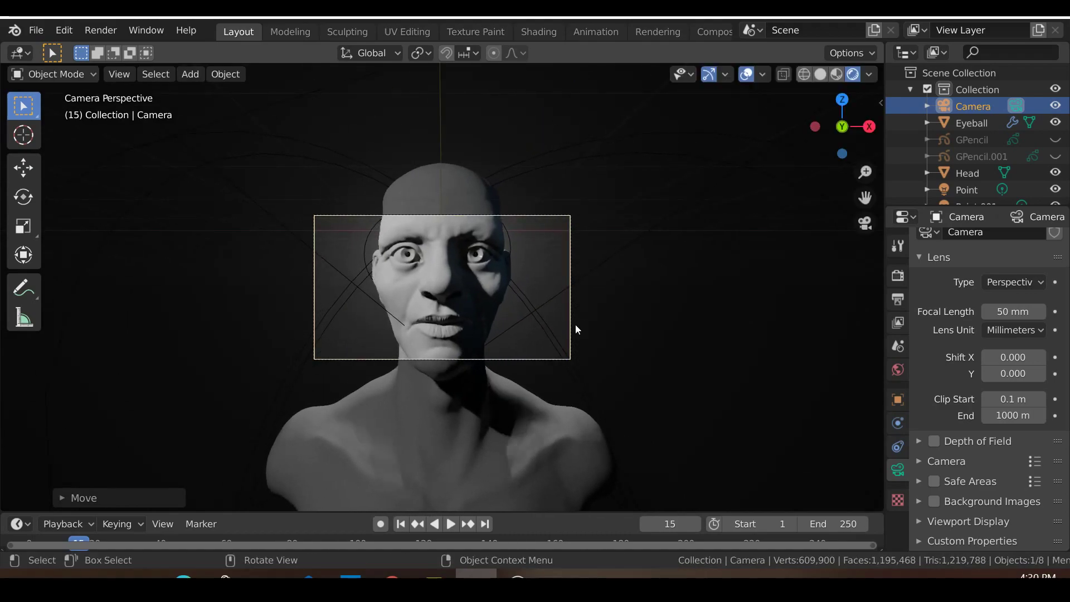
pyautogui.press('g')
pyautogui.press('z')
pyautogui.press('z')
pyautogui.click(581, 418)
# Adjust the camera's height along the global Z axis to frame the whole bust
pyautogui.scroll(2, 575, 415)
pyautogui.press('g')
pyautogui.press('z')
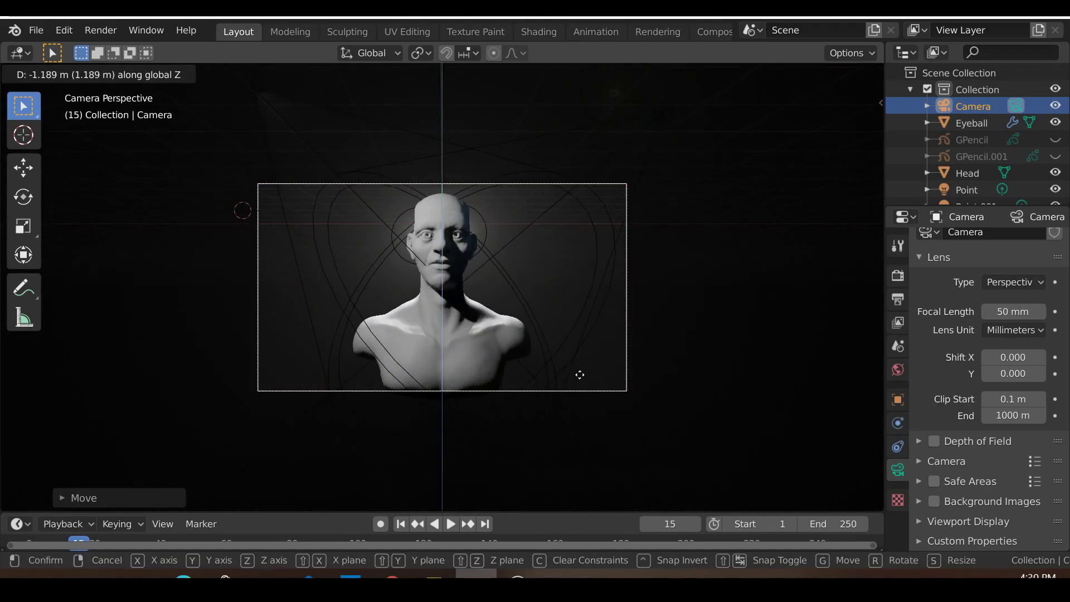
pyautogui.click(579, 379)
pyautogui.scroll(2, 578, 375)
pyautogui.press('g')
pyautogui.press('z')
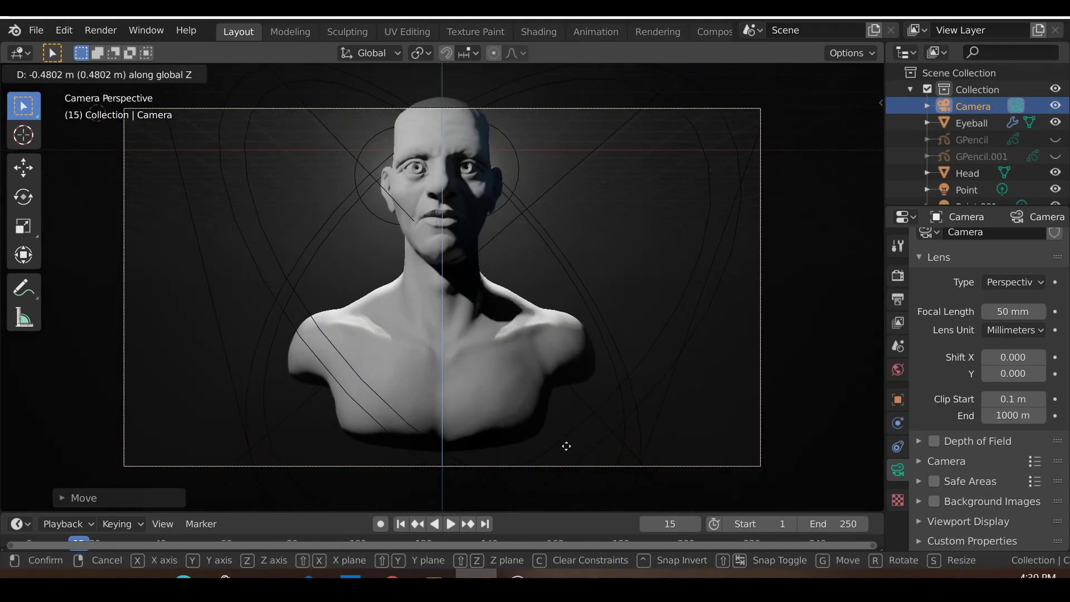
pyautogui.click(589, 385)
# Tilt the camera slightly about the global X axis and readjust its height along Z
pyautogui.press('r')
pyautogui.press('x')
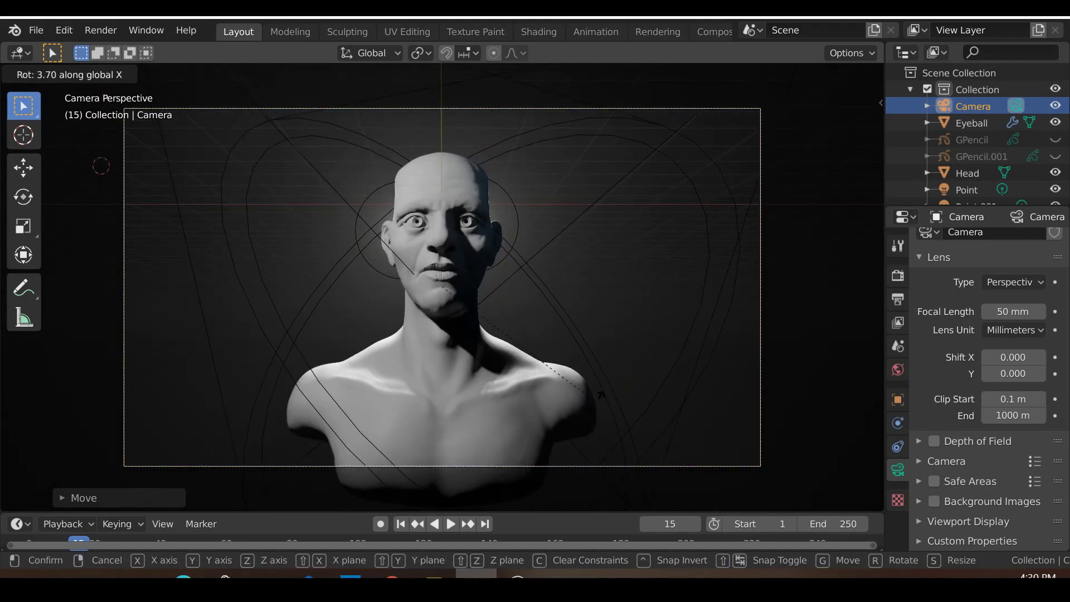
pyautogui.click(591, 394)
pyautogui.press('g')
pyautogui.press('z')
# Snap the 3D cursor to the head and add an empty there
pyautogui.click(456, 259)
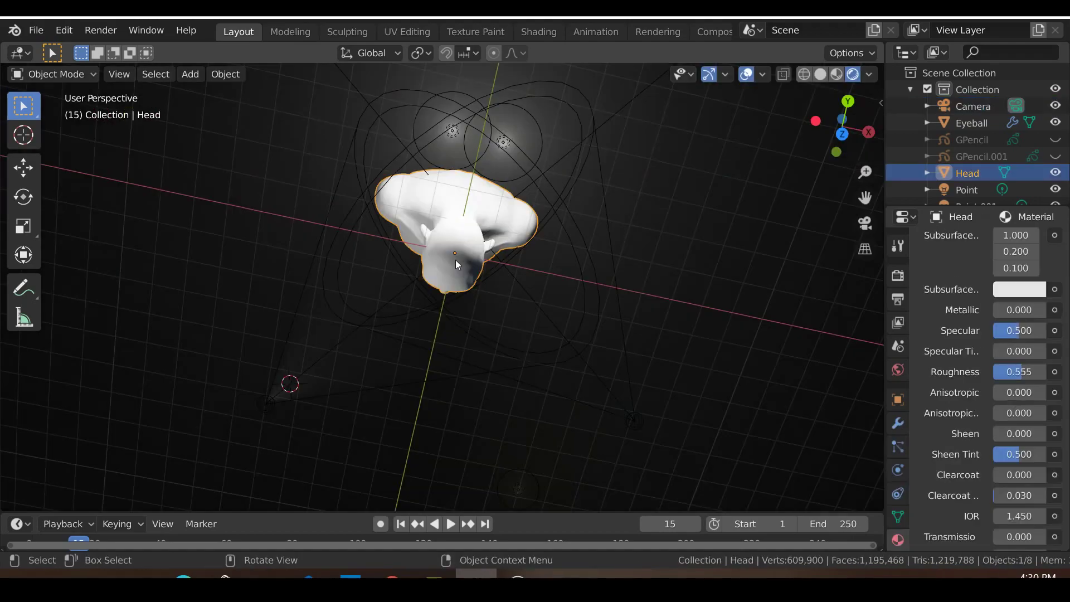
pyautogui.moveTo(456, 260); pyautogui.dragTo(480, 188, button='middle')
pyautogui.hotkey('shift', 's')
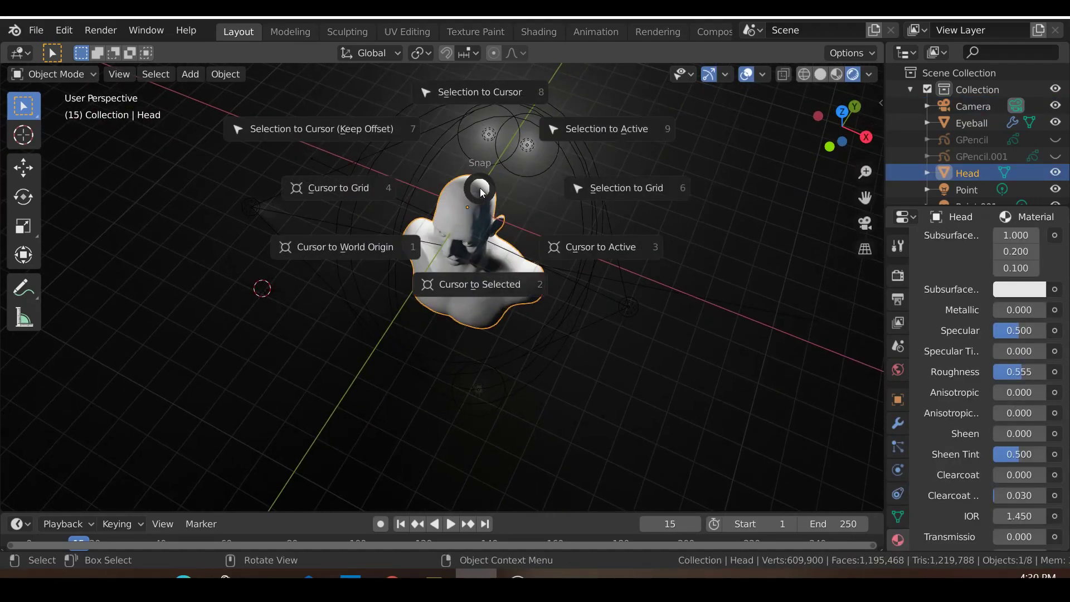
pyautogui.click(477, 283)
pyautogui.hotkey('shift', 'a')
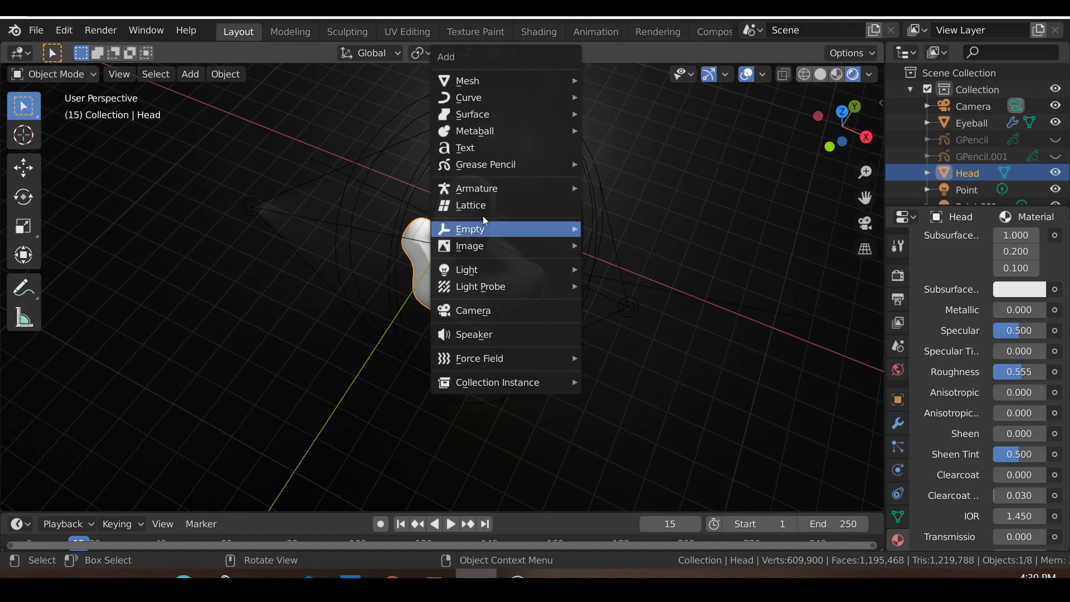
pyautogui.moveTo(559, 233)
pyautogui.click(620, 229)
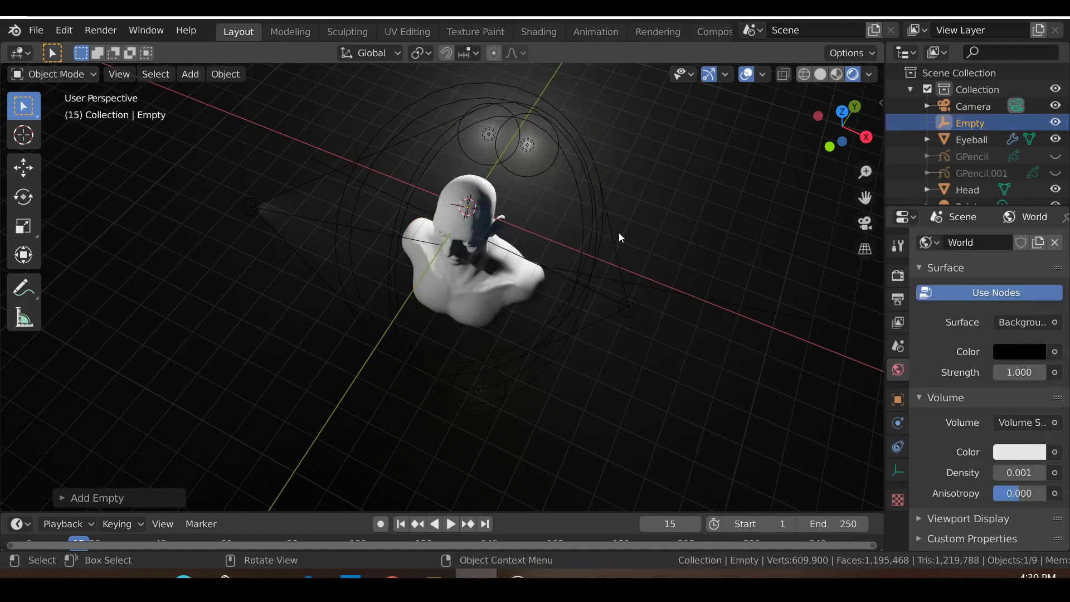
# Lower the empty along the global Z axis to the upper chest and rename it Tracker
pyautogui.moveTo(619, 232); pyautogui.dragTo(490, 225, button='middle')
pyautogui.press('g')
pyautogui.press('z')
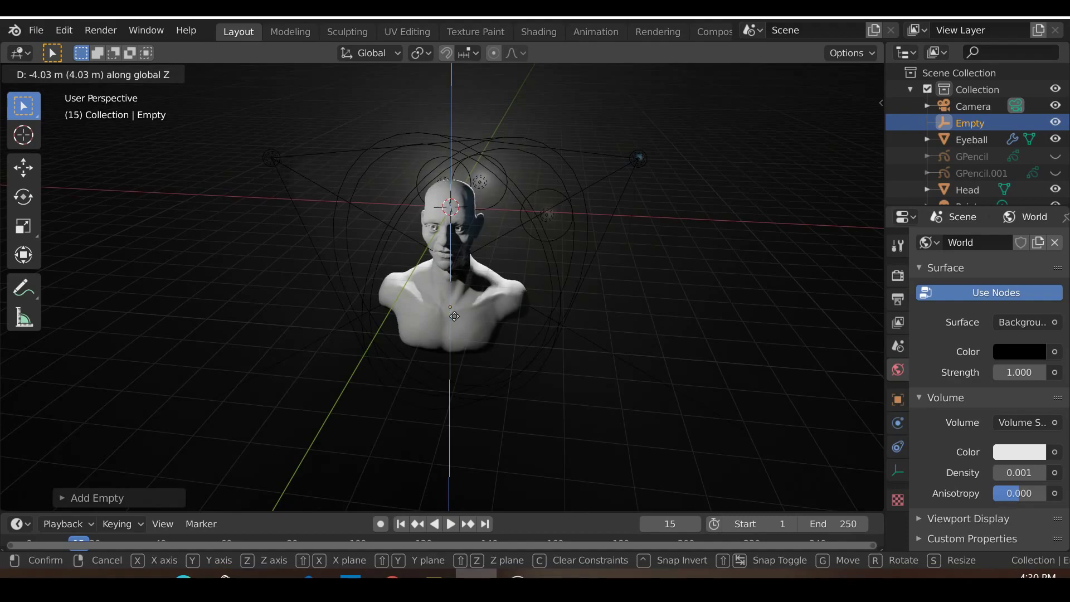
pyautogui.click(453, 310)
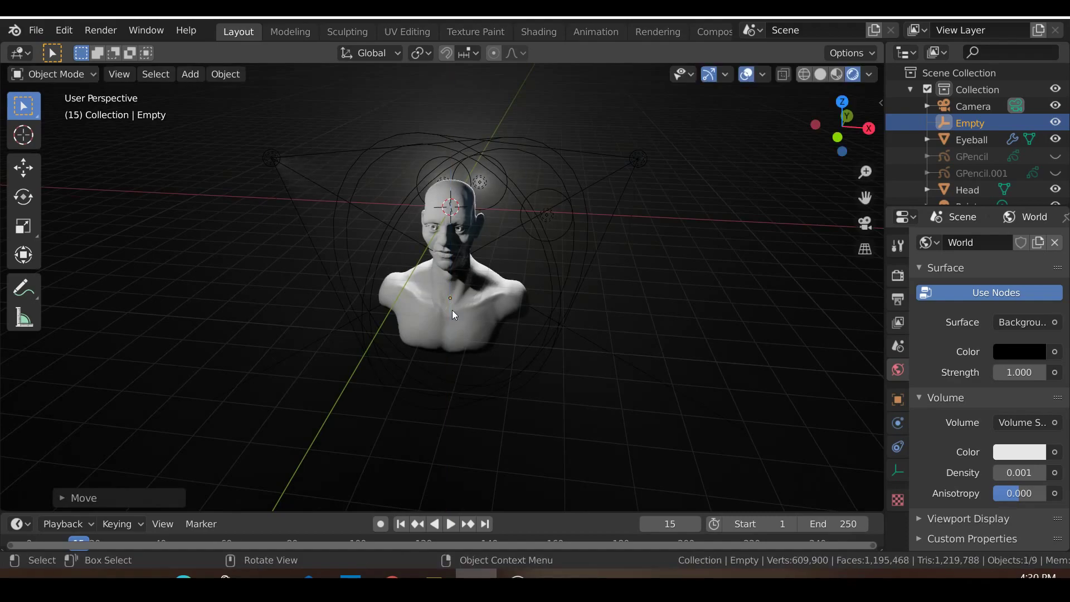
pyautogui.doubleClick(971, 122)
pyautogui.write('Tracker')
pyautogui.press('Return')
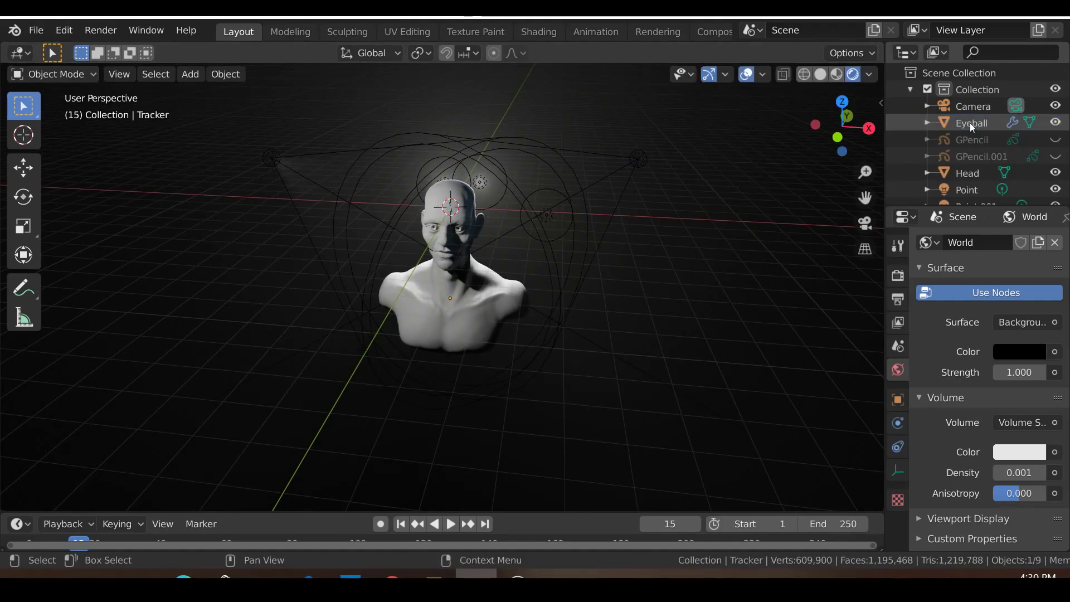
# Set the transform pivot to the 3D Cursor and rotate the camera about 17° around the bust on the global Z axis
pyautogui.moveTo(580, 289); pyautogui.dragTo(516, 293, button='middle')
pyautogui.press('KP_0')
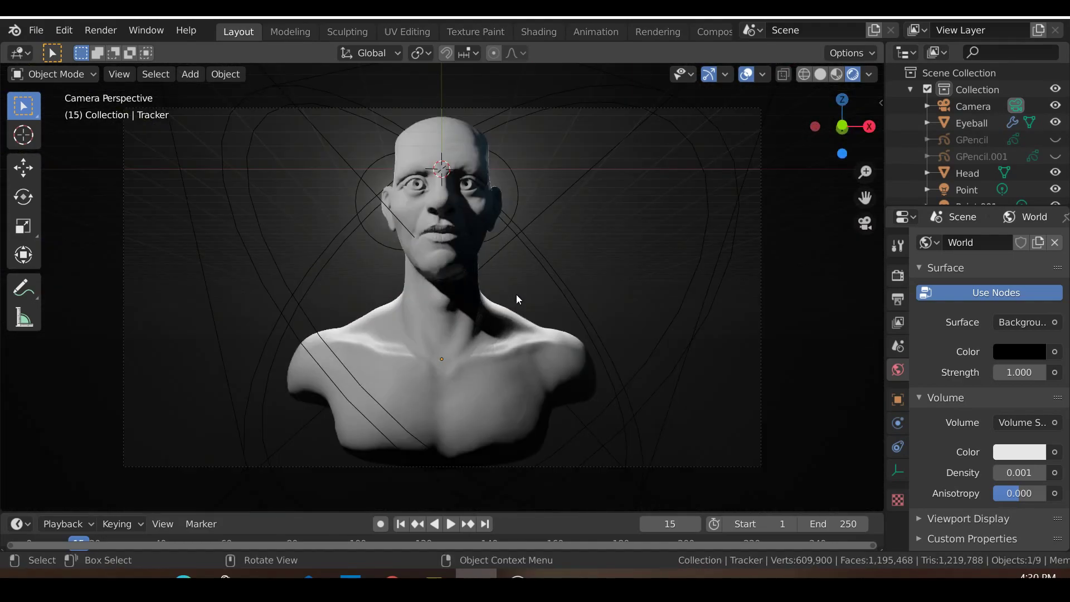
pyautogui.click(760, 273)
pyautogui.click(420, 53)
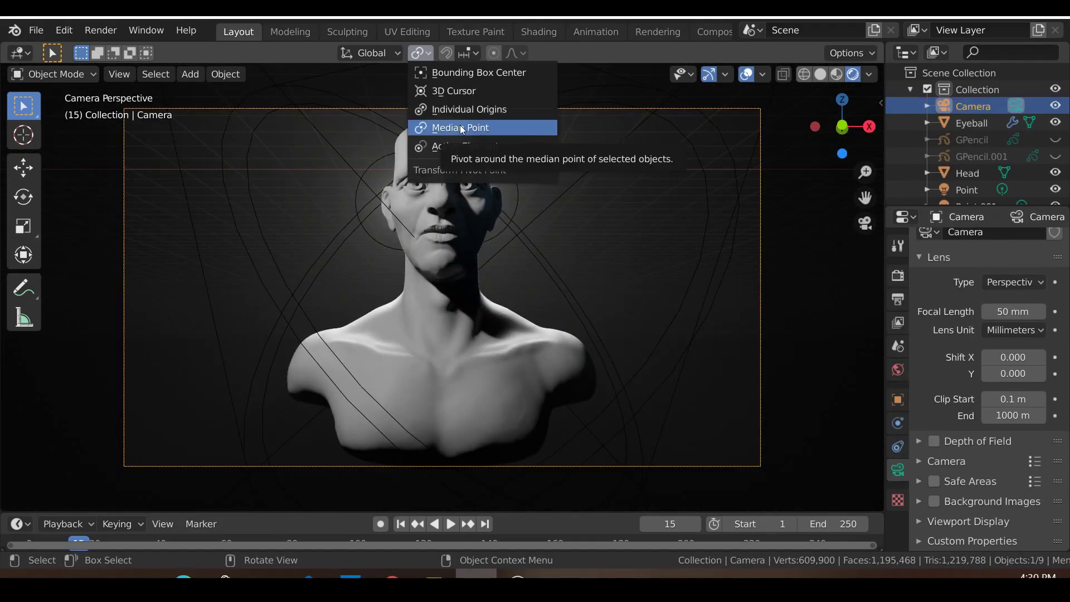
pyautogui.click(464, 92)
pyautogui.press('r')
pyautogui.press('z')
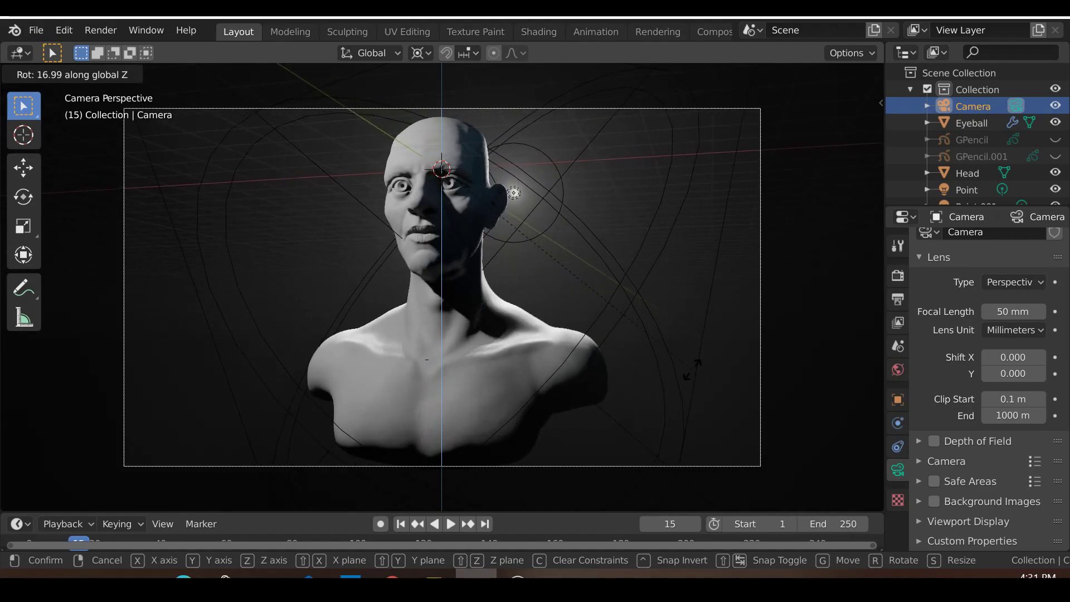
pyautogui.click(703, 385)
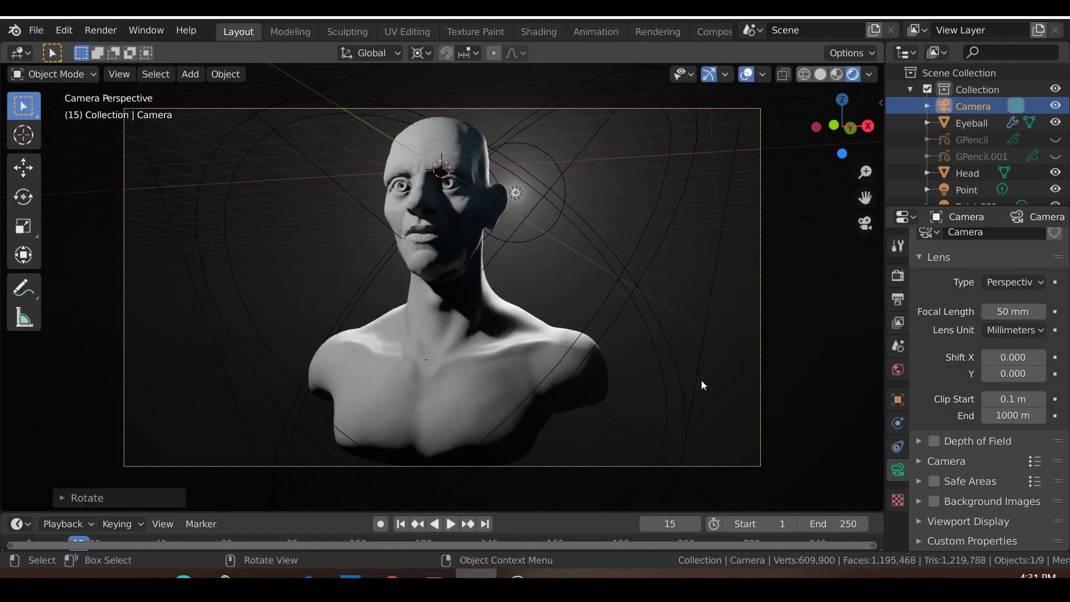
# Fine-tune the camera's orbit around the bust with a slight negative rotation about the global Z axis
pyautogui.press('Home')
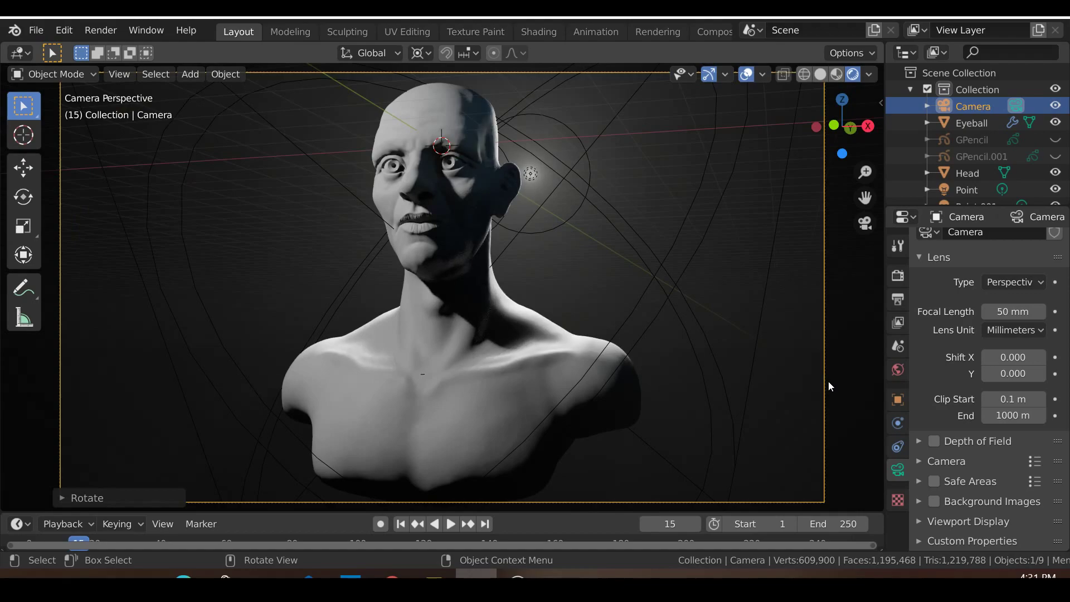
pyautogui.press('r')
pyautogui.press('z')
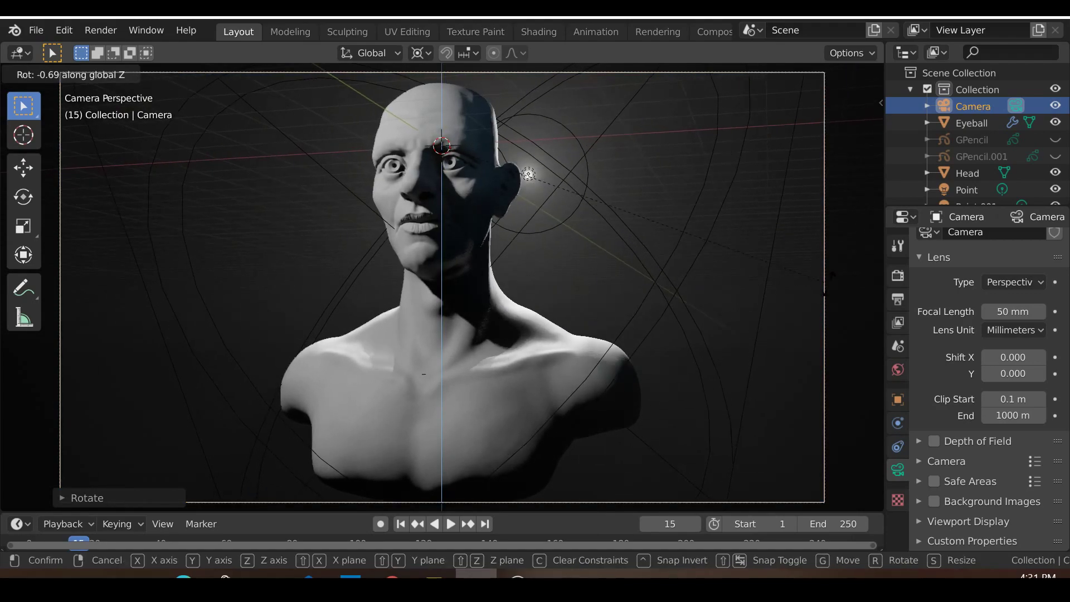
pyautogui.click(830, 276)
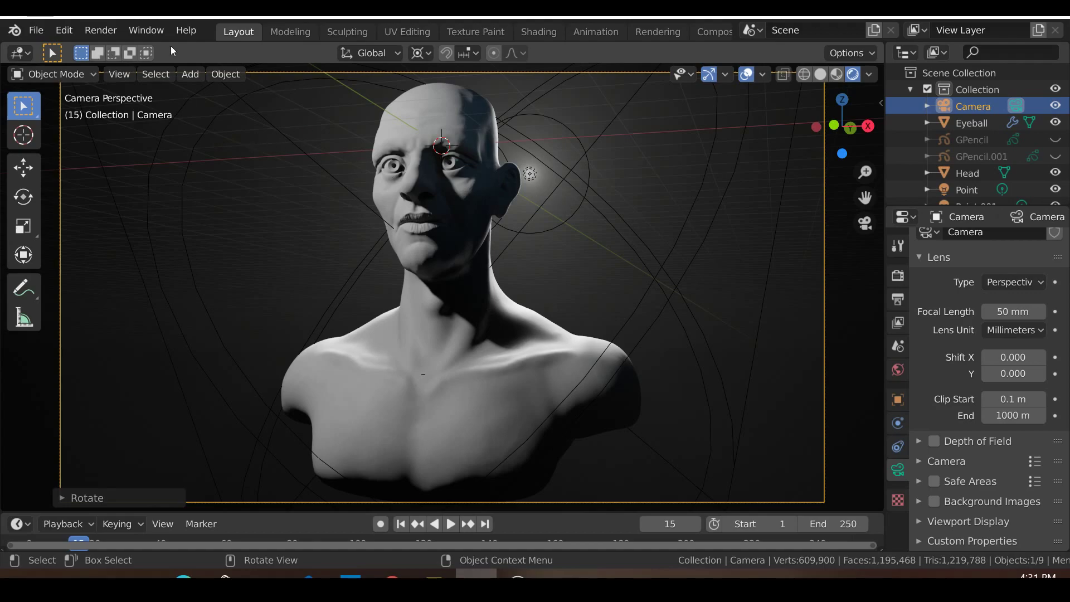
# Move the camera about -1.2 m along the global X axis to place the bust off-centre in the frame
pyautogui.scroll(-2, 519, 213)
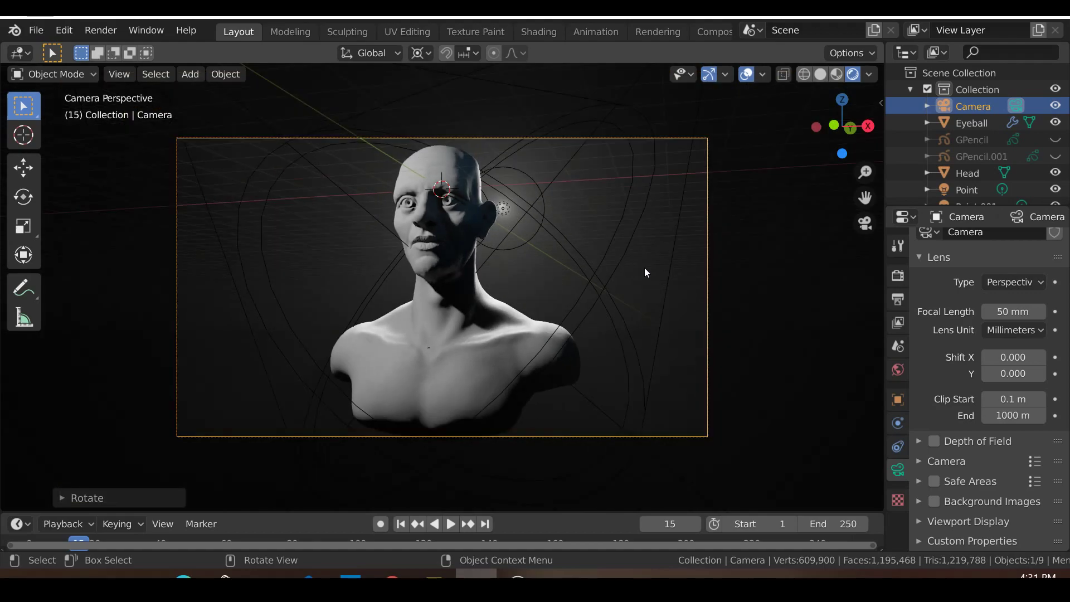
pyautogui.press('g')
pyautogui.press('x')
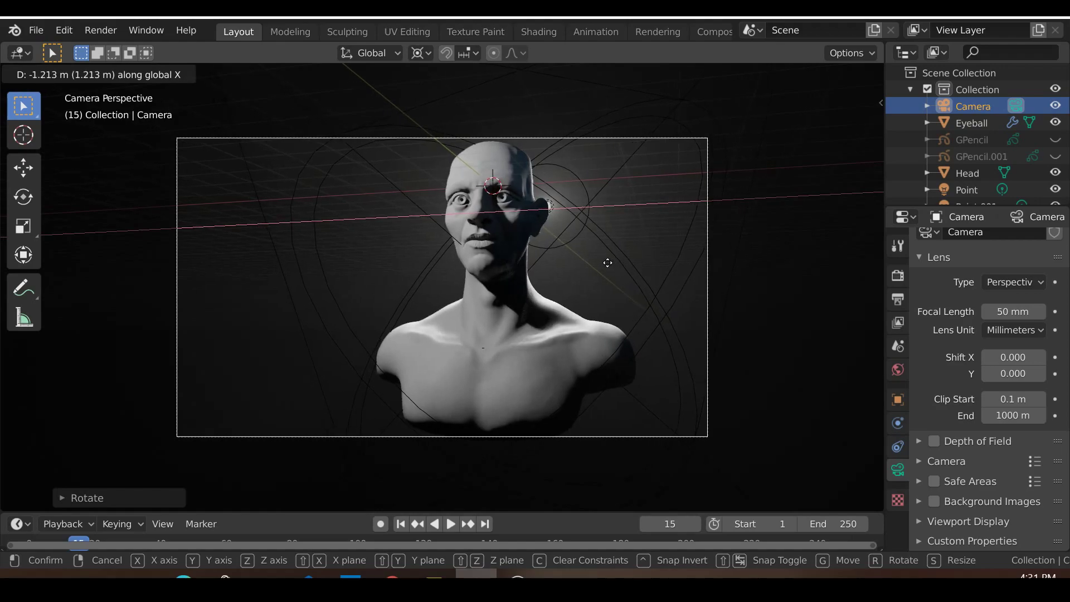
pyautogui.click(608, 262)
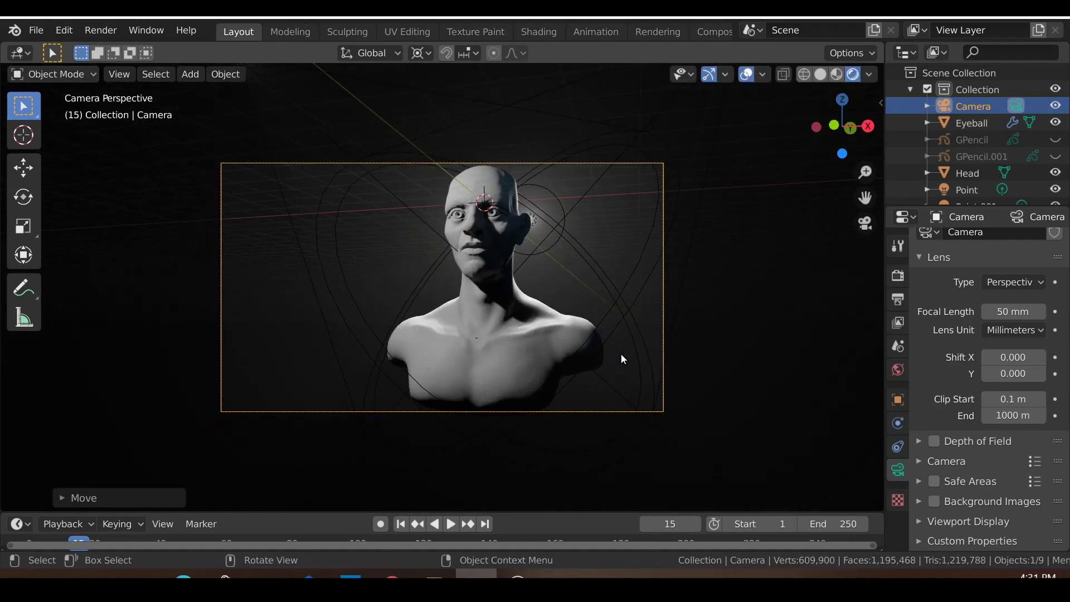
pyautogui.press('g')
pyautogui.press('z')
pyautogui.press('z')
pyautogui.press('z')
pyautogui.rightClick(624, 356)
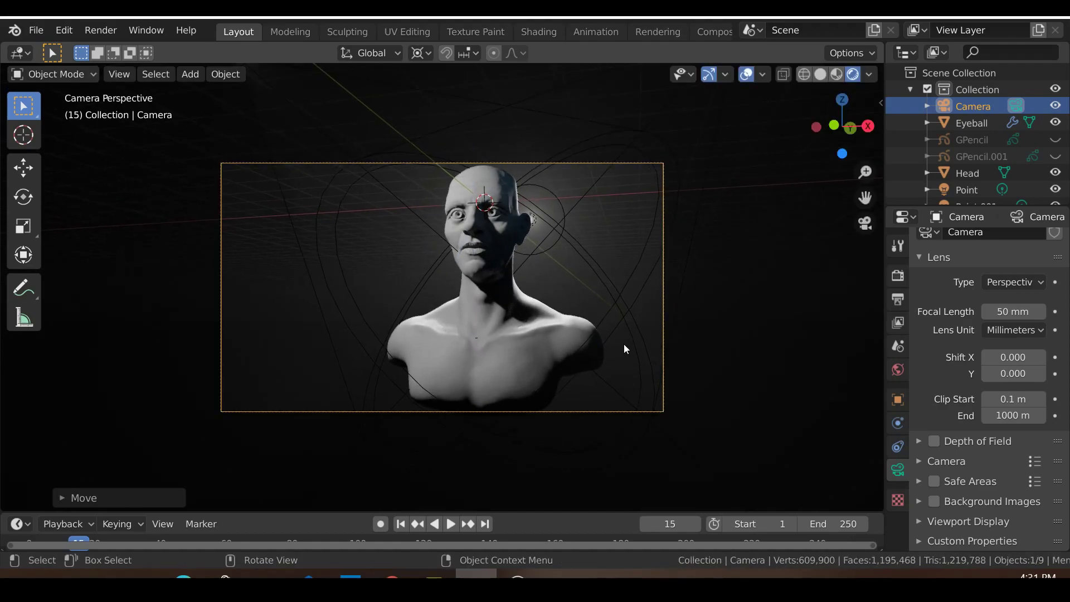
# Move the camera back about 0.68 m along its local Z axis to leave more room around the bust
pyautogui.press('g')
pyautogui.press('z')
pyautogui.press('z')
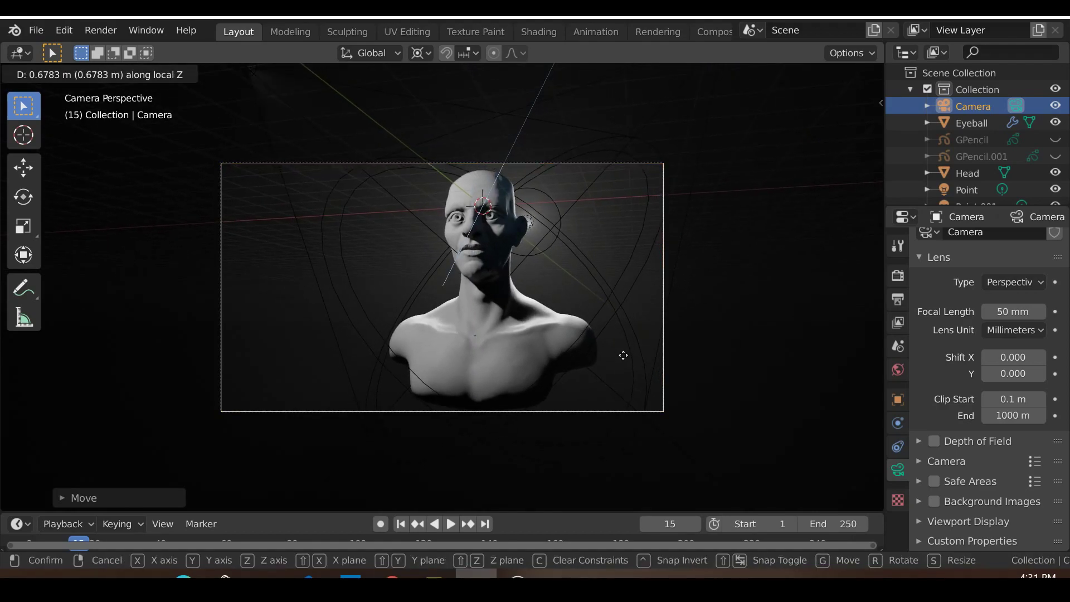
pyautogui.click(623, 355)
pyautogui.press('Home')
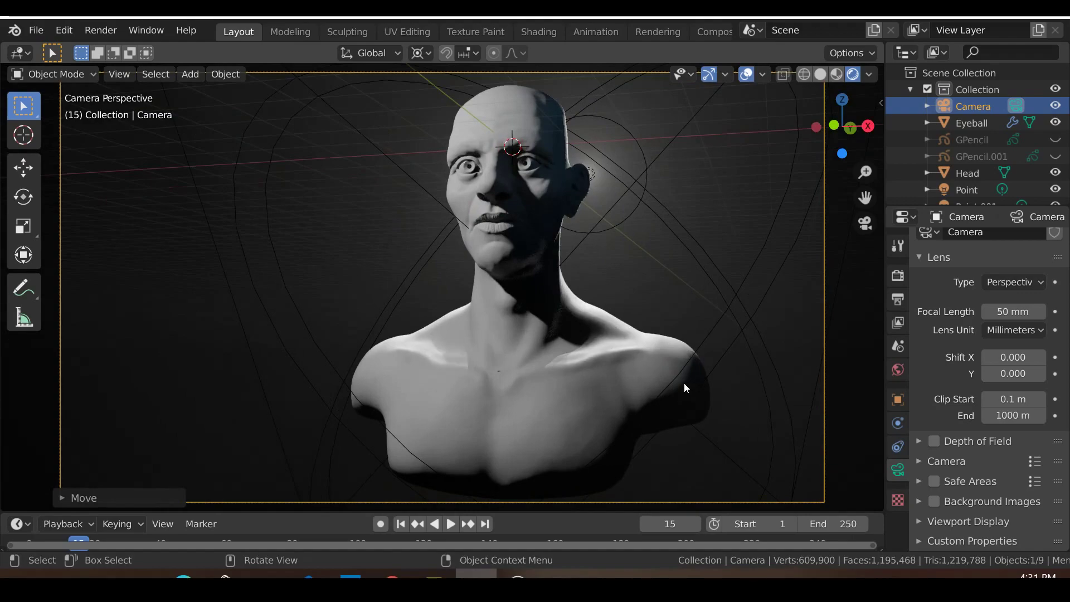
pyautogui.scroll(-2, 684, 383)
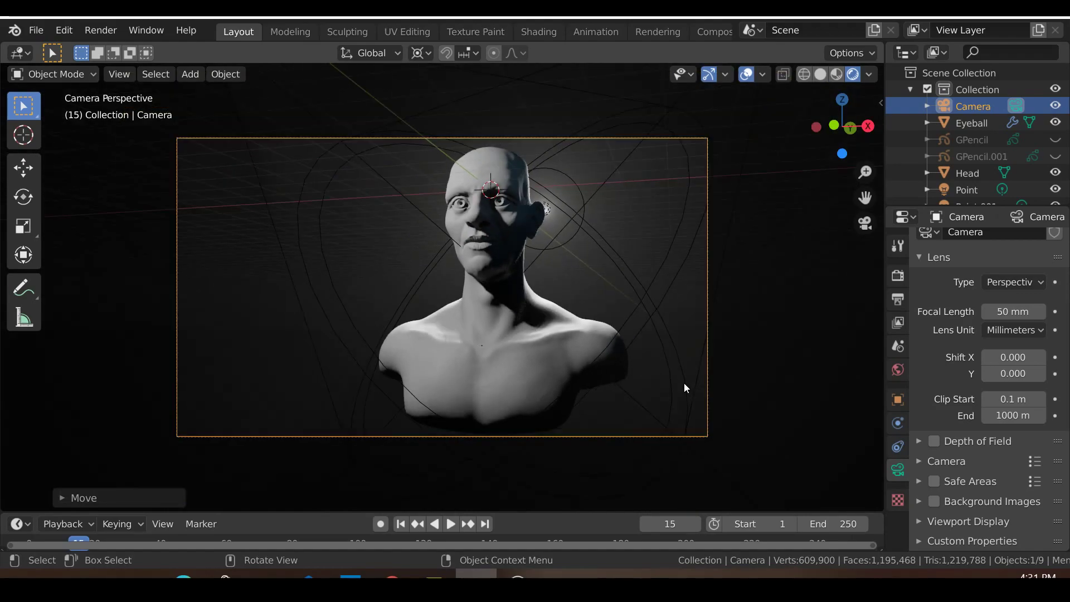
# Save the file and render the current frame from the camera for a closer look
pyautogui.click(36, 30)
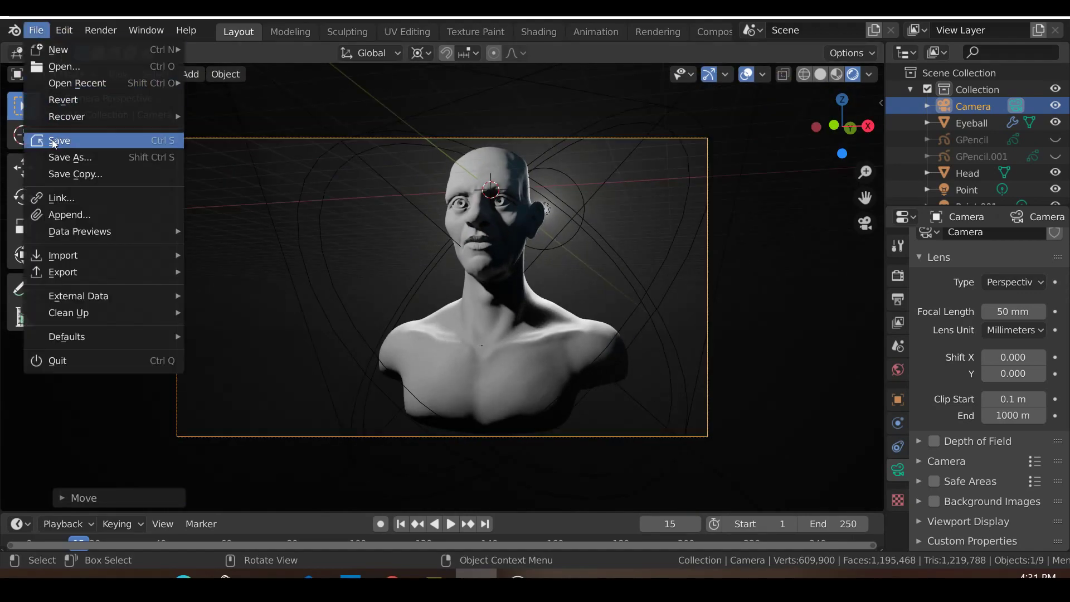
pyautogui.click(54, 146)
pyautogui.press('F12')
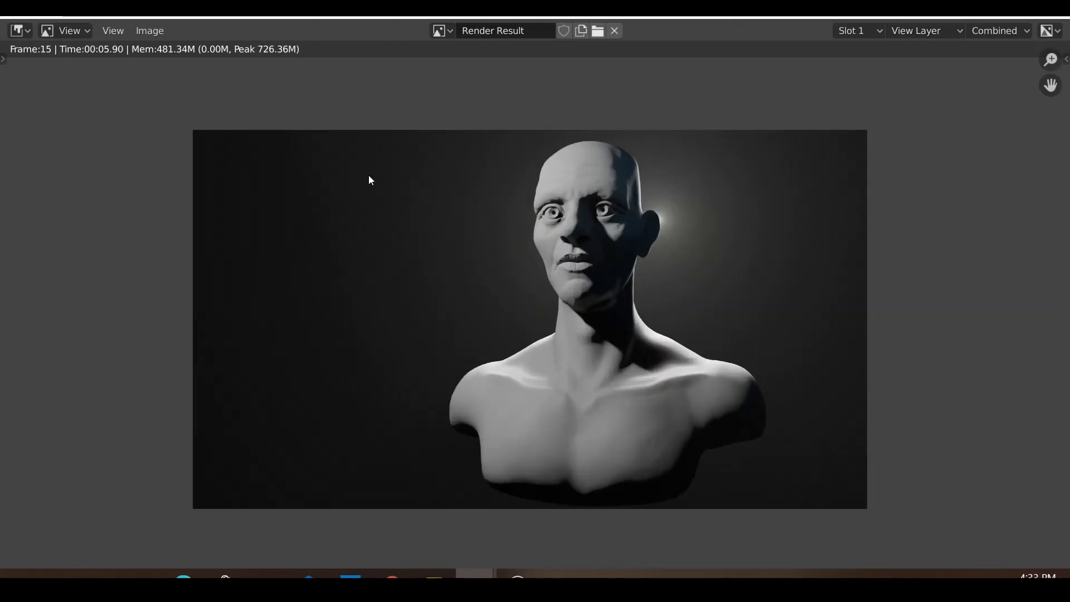
pyautogui.scroll(1, 369, 180)
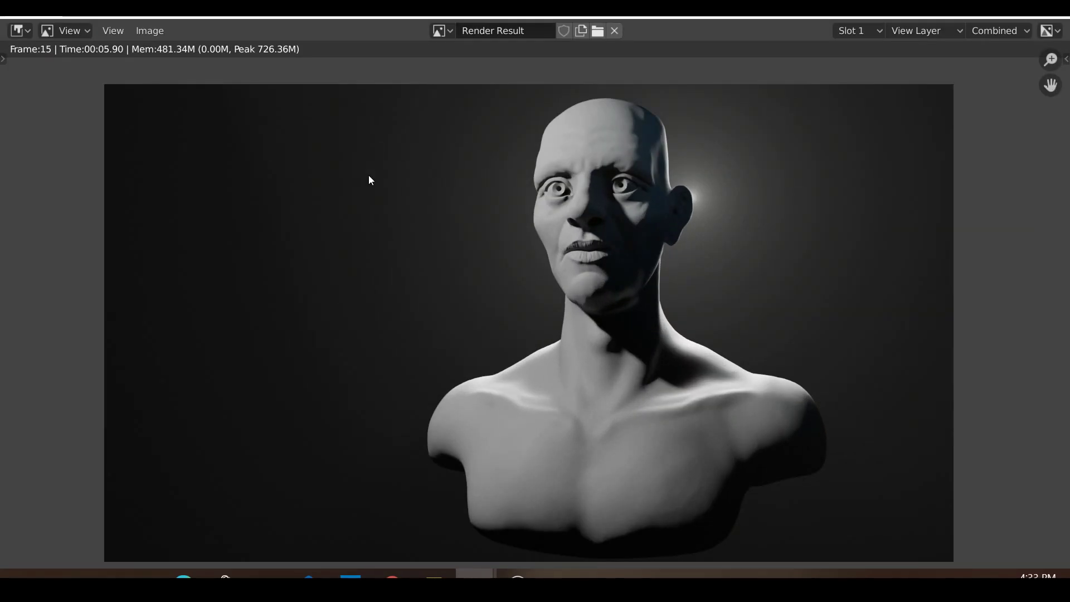